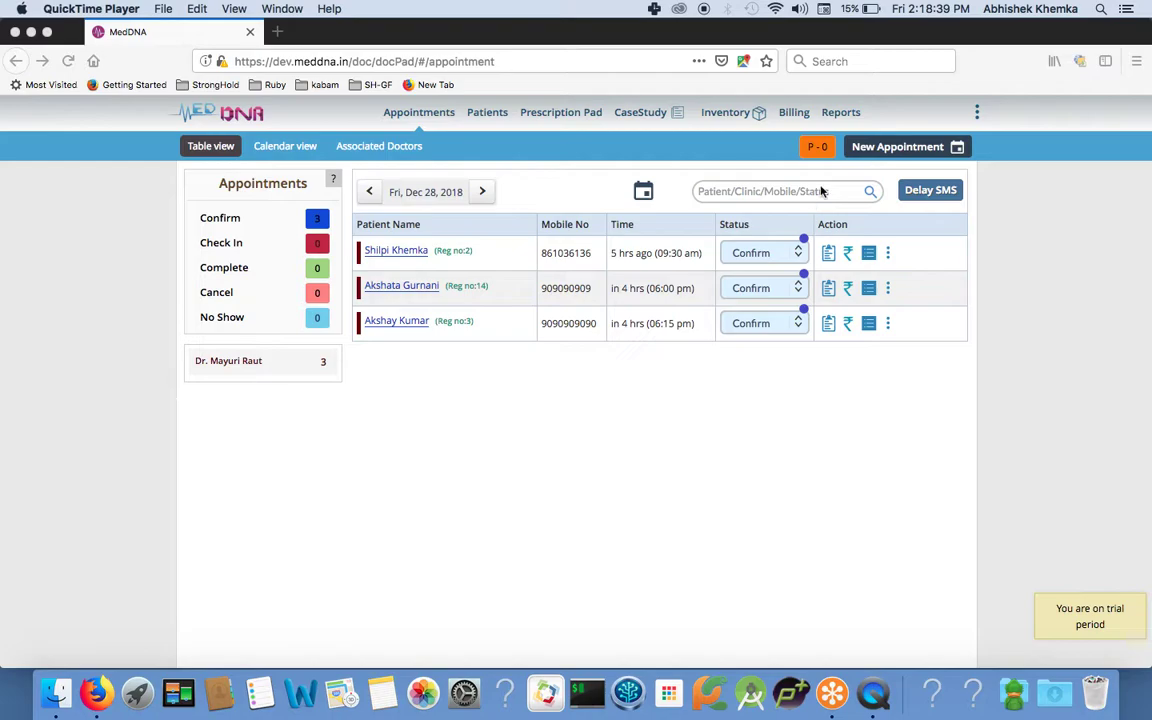
Start a new appointment and clear the prefilled patient details from the form.
{"action": "left_click", "coordinate": [887, 150]}
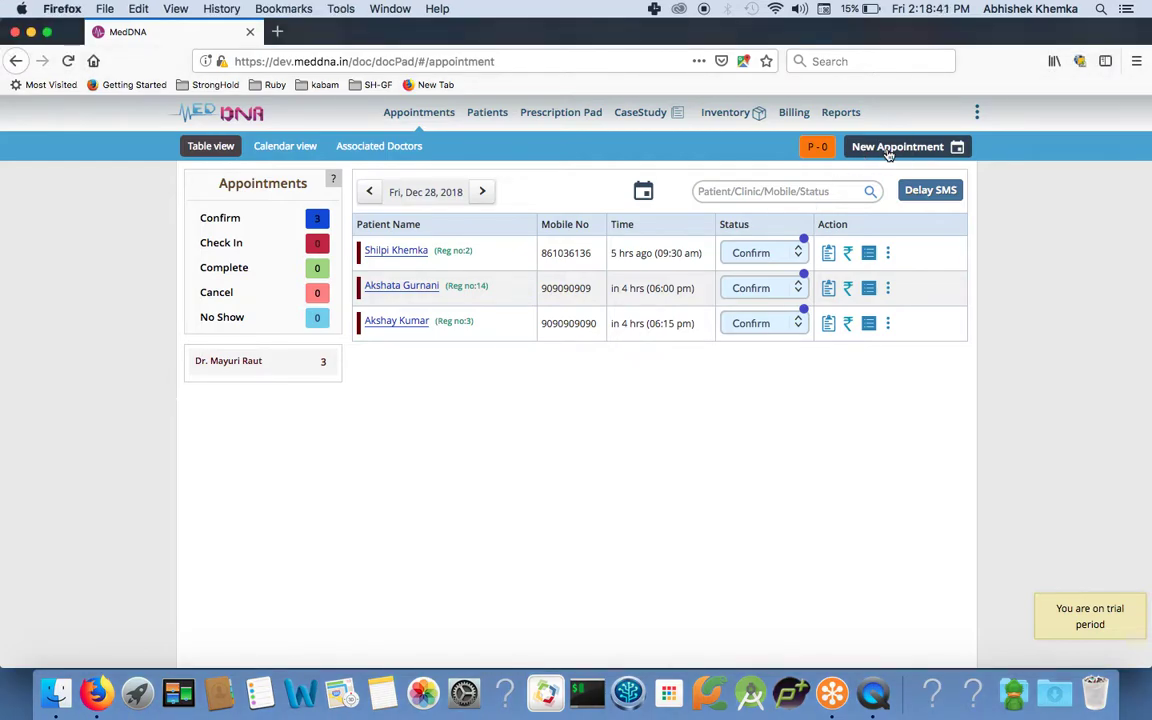
{"action": "left_click", "coordinate": [886, 150]}
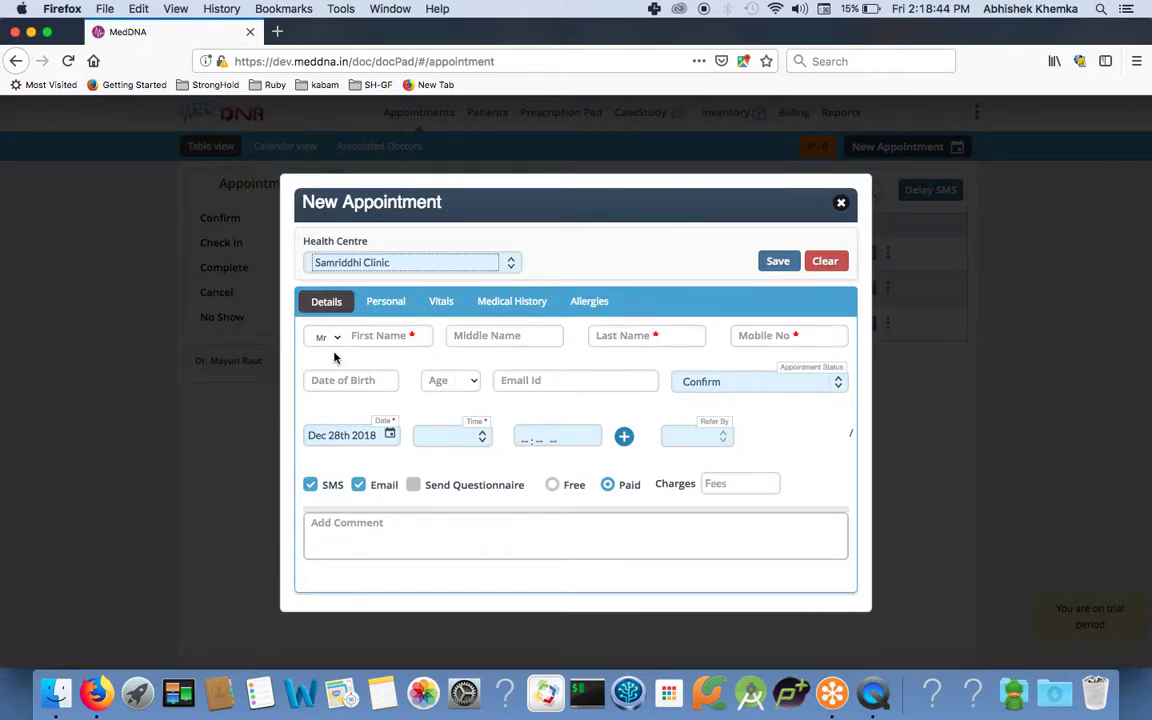
{"action": "left_click", "coordinate": [379, 343]}
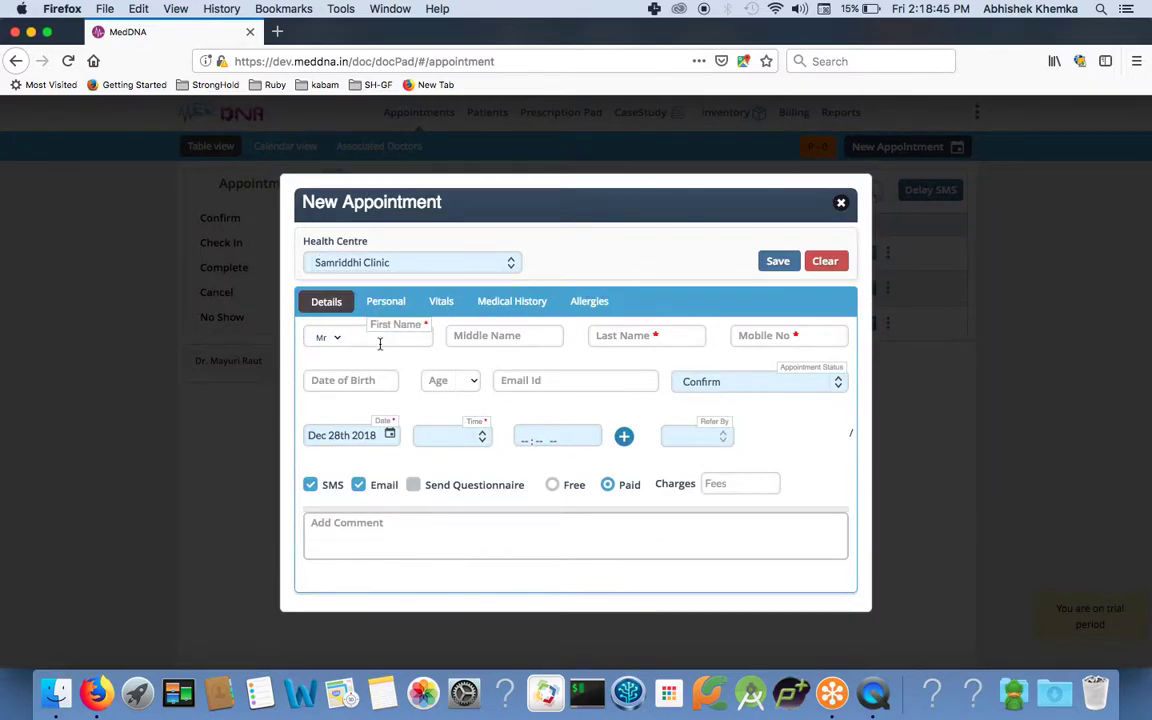
{"action": "type", "text": "s"}
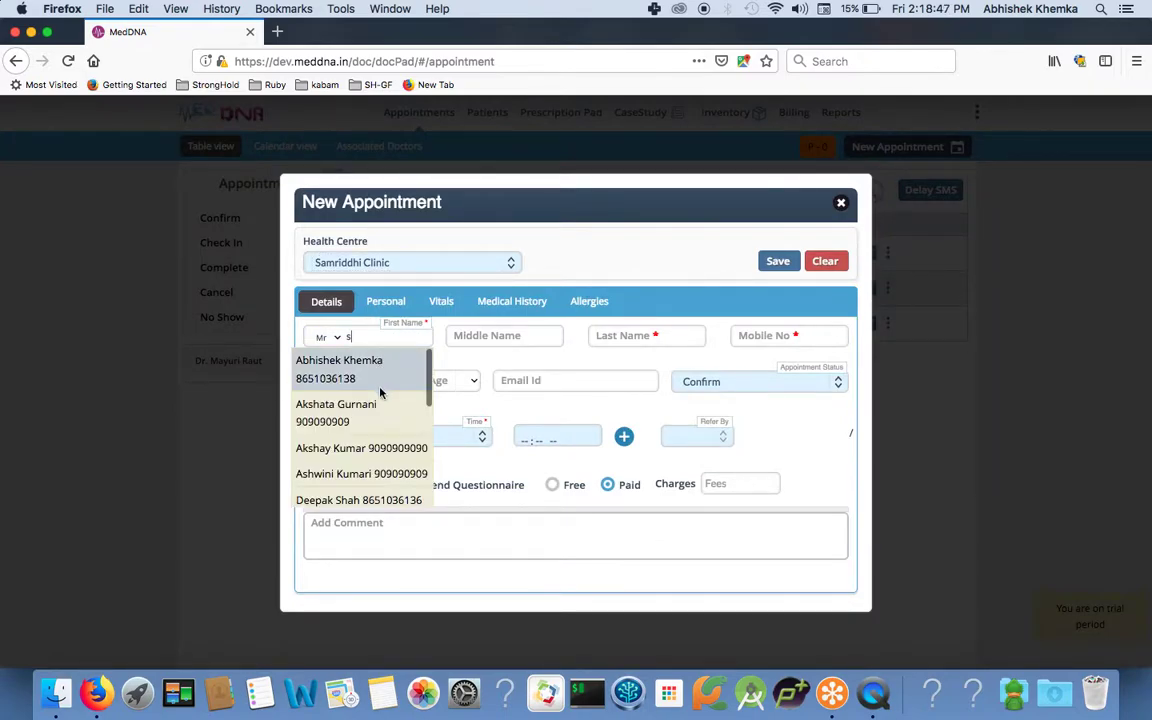
{"action": "scroll", "coordinate": [372, 422], "scroll_direction": "down", "scroll_amount": 2}
{"action": "left_click", "coordinate": [365, 442]}
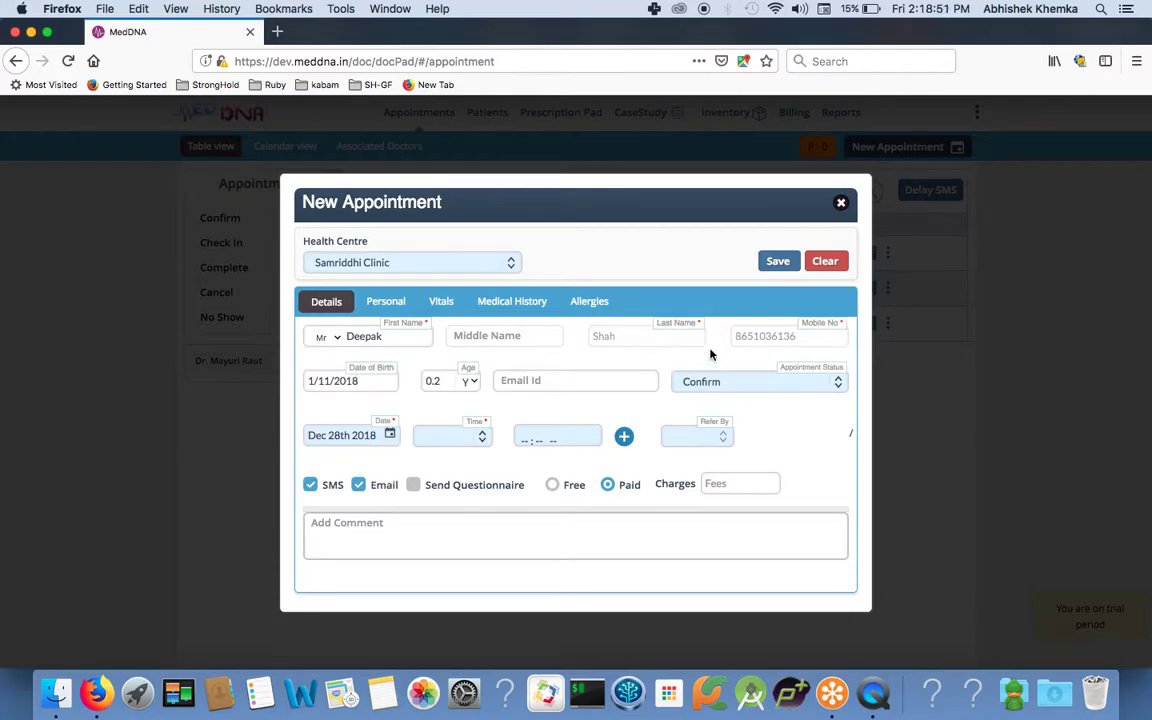
{"action": "left_click", "coordinate": [812, 265]}
Enter the new patient's first name, last name and mobile number.
{"action": "left_click", "coordinate": [373, 332]}
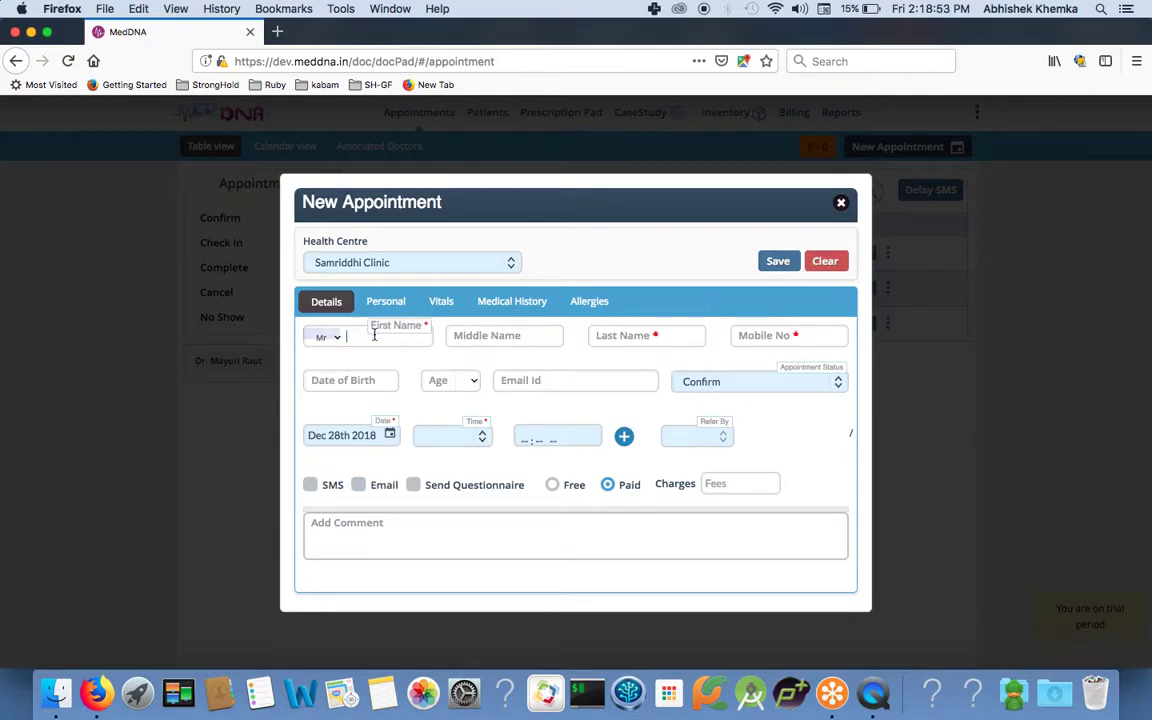
{"action": "type", "text": "Dimple"}
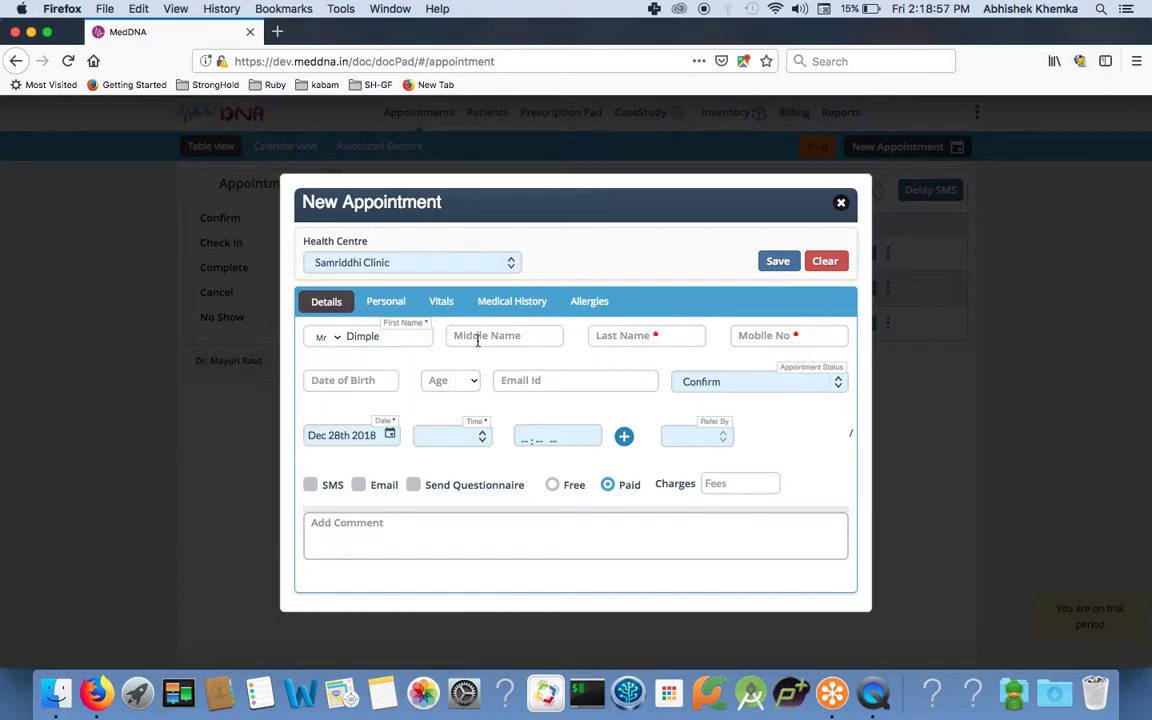
{"action": "left_click", "coordinate": [632, 338]}
{"action": "type", "text": "Kapaa"}
{"action": "key", "text": "BackSpace"}
{"action": "type", "text": "di"}
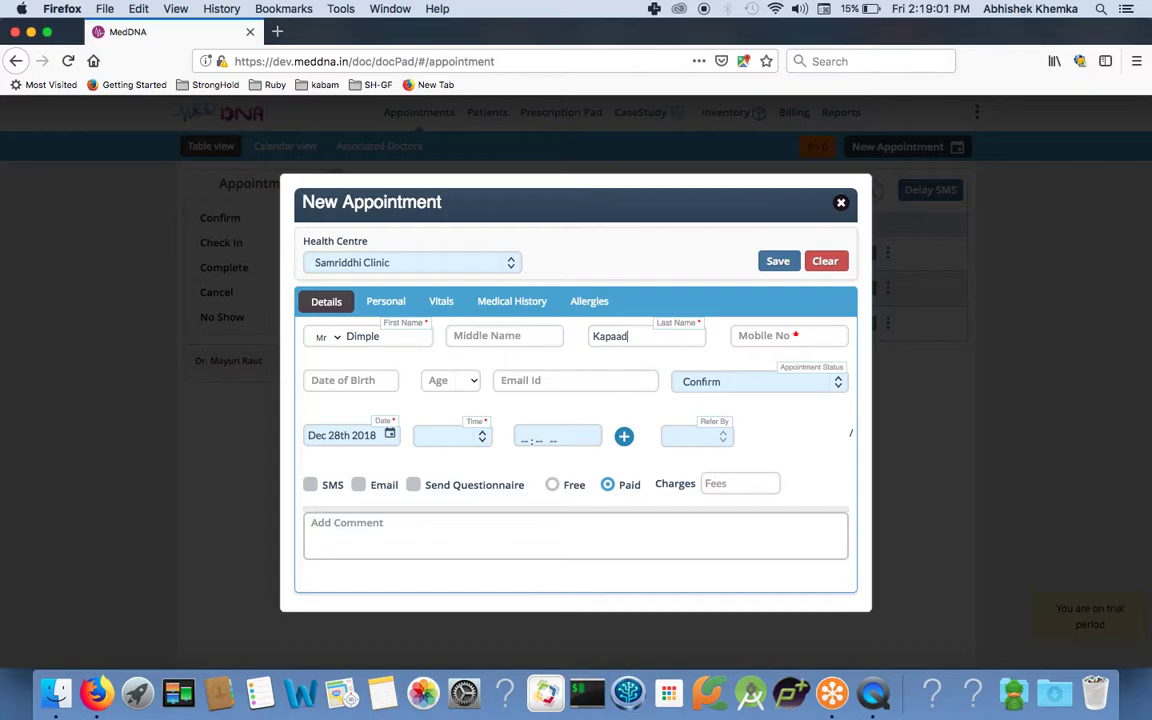
{"action": "key", "text": "BackSpace"}
{"action": "key", "text": "BackSpace"}
{"action": "type", "text": "dia"}
{"action": "left_click", "coordinate": [758, 337]}
{"action": "type", "text": "90909090"}
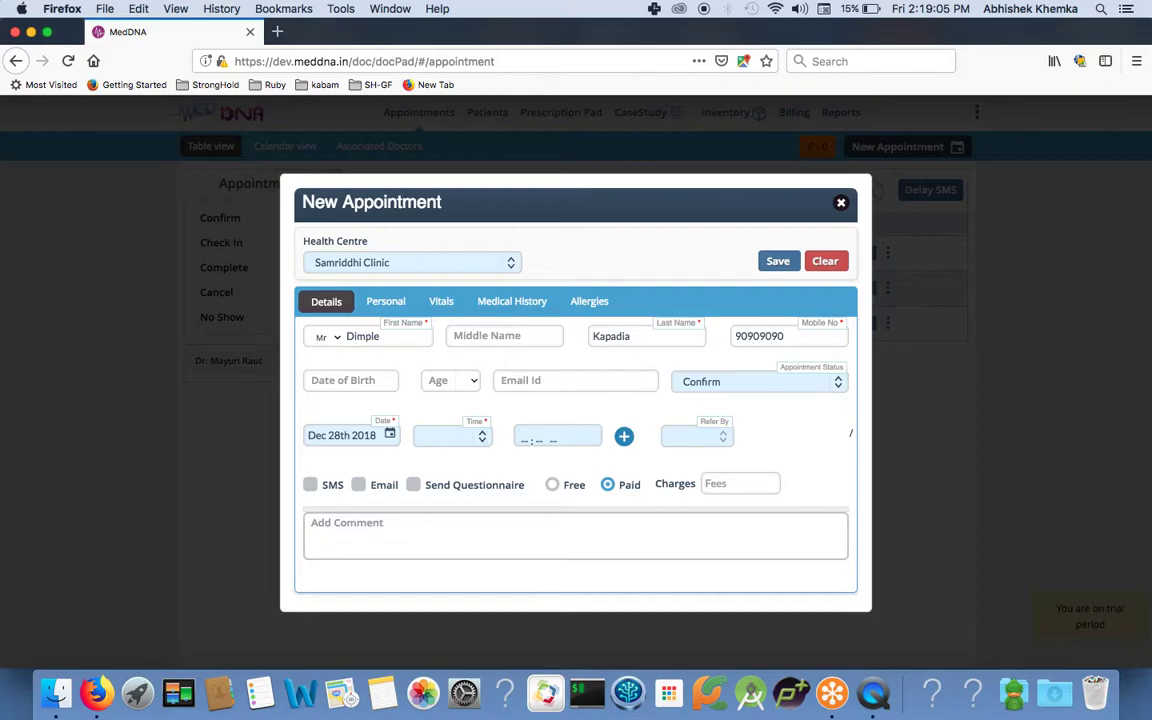
{"action": "type", "text": "90"}
{"action": "double_click", "coordinate": [635, 337]}
Book it for 06:45 pm with questionnaire, email and SMS enabled, and save.
{"action": "left_click", "coordinate": [385, 435]}
{"action": "left_click", "coordinate": [432, 434]}
{"action": "scroll", "coordinate": [462, 549], "scroll_direction": "down", "scroll_amount": 8}
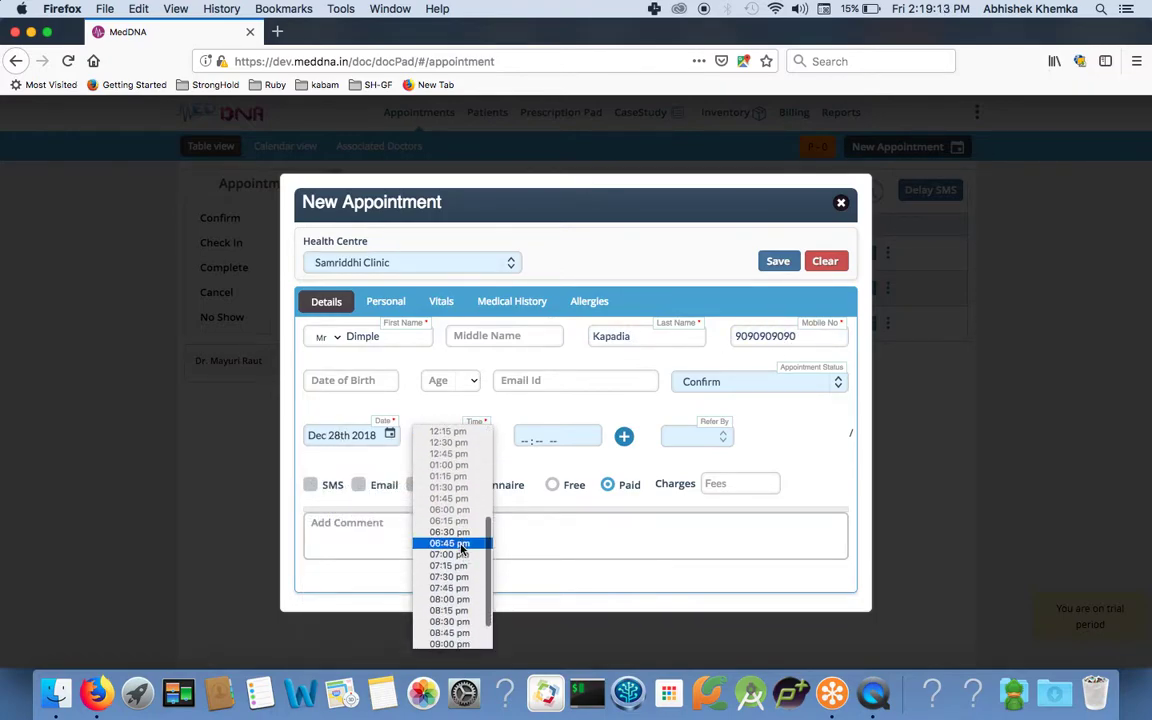
{"action": "left_click", "coordinate": [414, 492]}
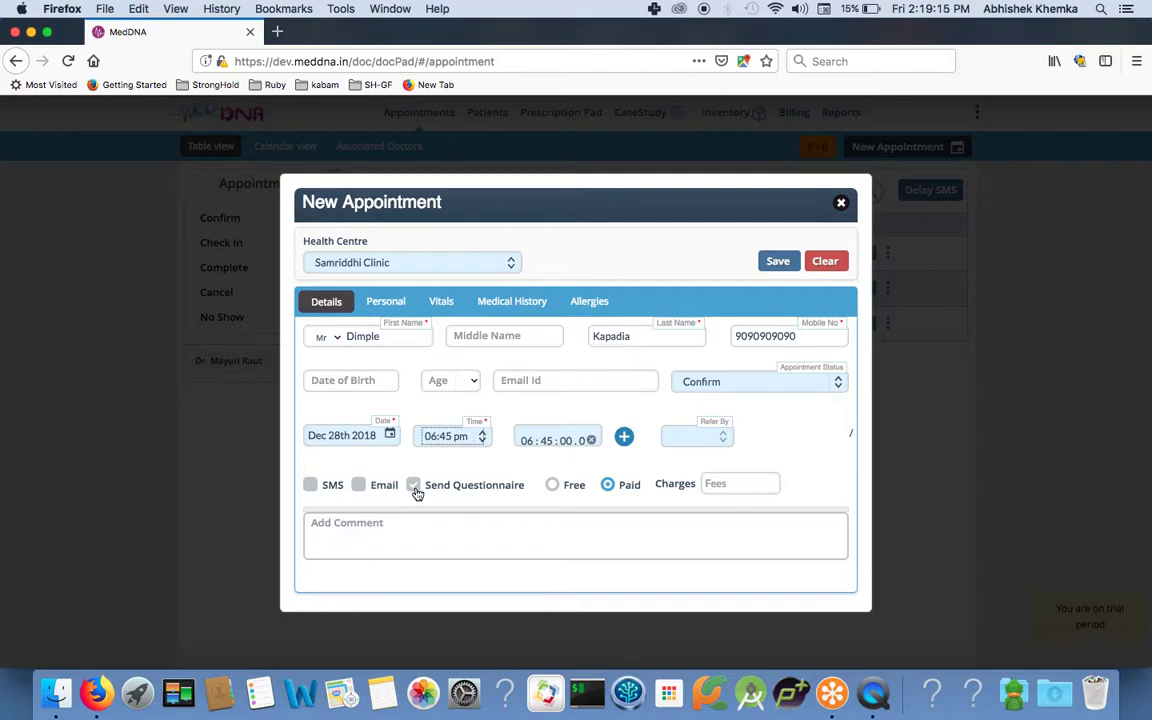
{"action": "left_click", "coordinate": [414, 486]}
{"action": "left_click", "coordinate": [359, 486]}
{"action": "left_click", "coordinate": [310, 484]}
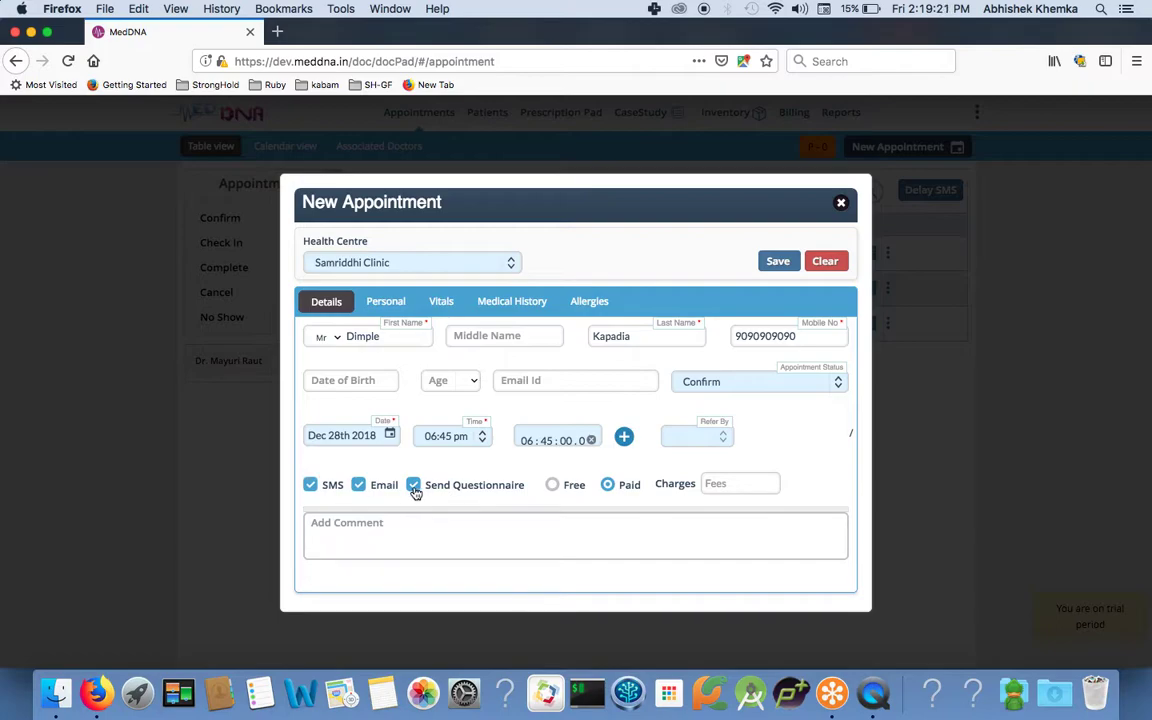
{"action": "left_click", "coordinate": [778, 263]}
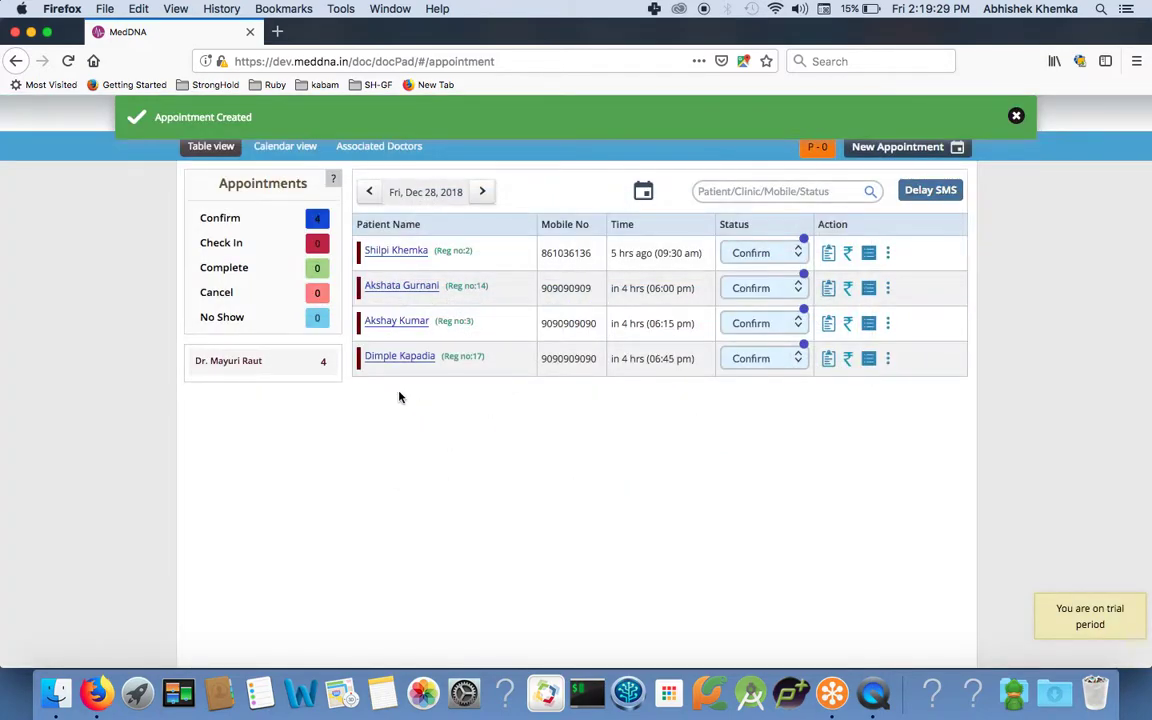
Select the questionnaire link in the Notes message and switch back to the browser.
{"action": "left_click", "coordinate": [383, 690]}
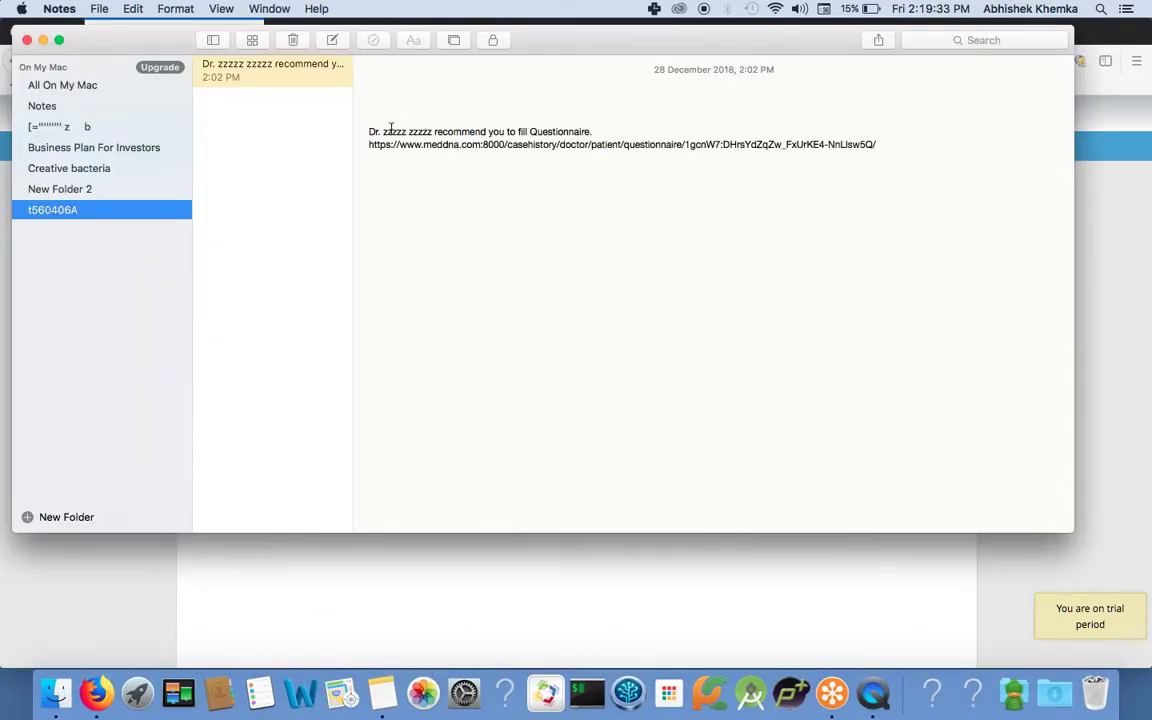
{"action": "left_click", "coordinate": [370, 131]}
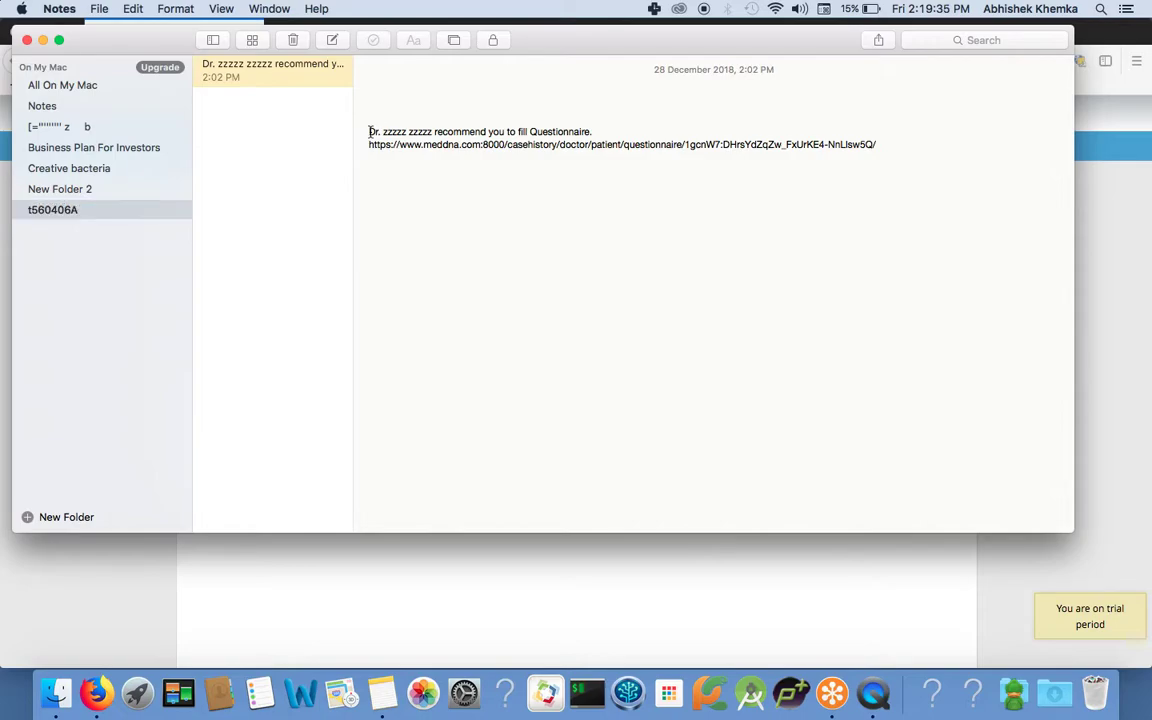
{"action": "left_click_drag", "start_coordinate": [383, 131], "coordinate": [433, 133]}
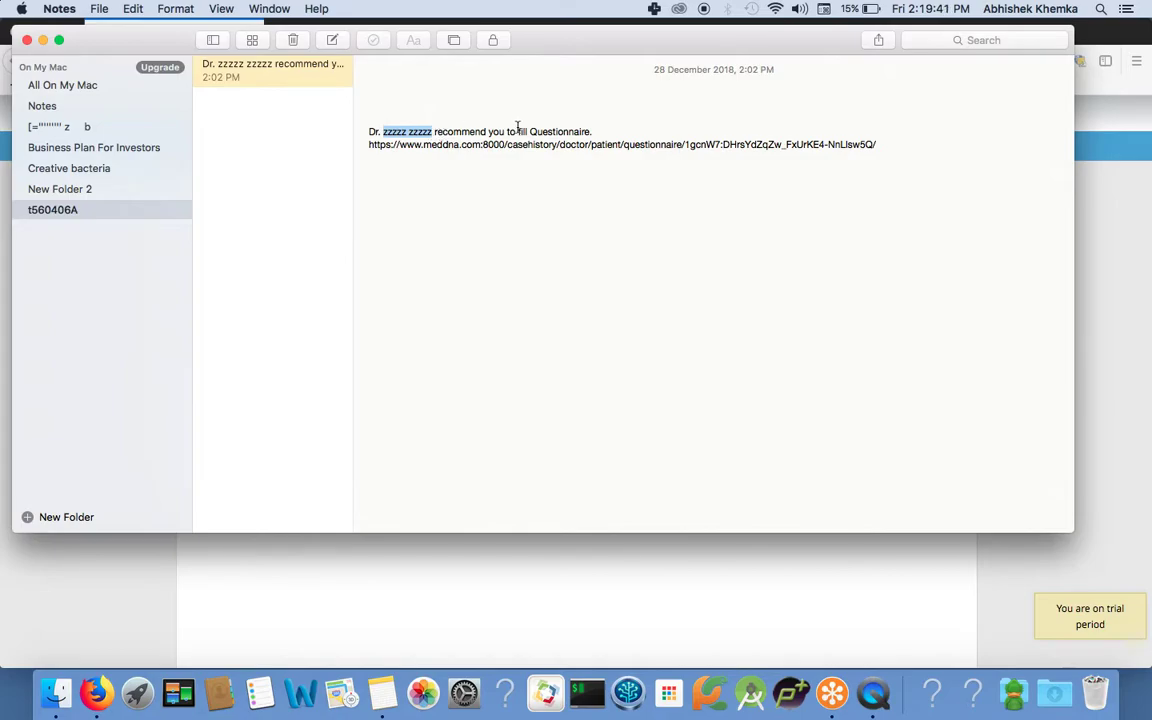
{"action": "left_click_drag", "start_coordinate": [370, 146], "coordinate": [882, 145]}
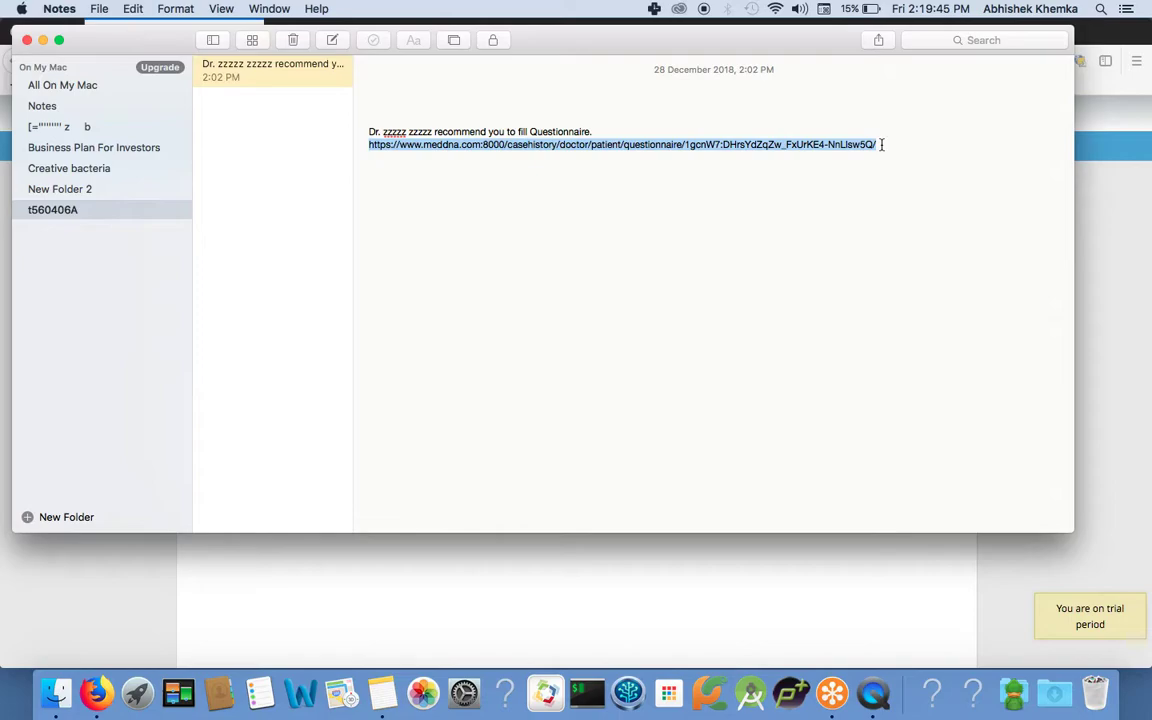
{"action": "key", "text": "super+Tab"}
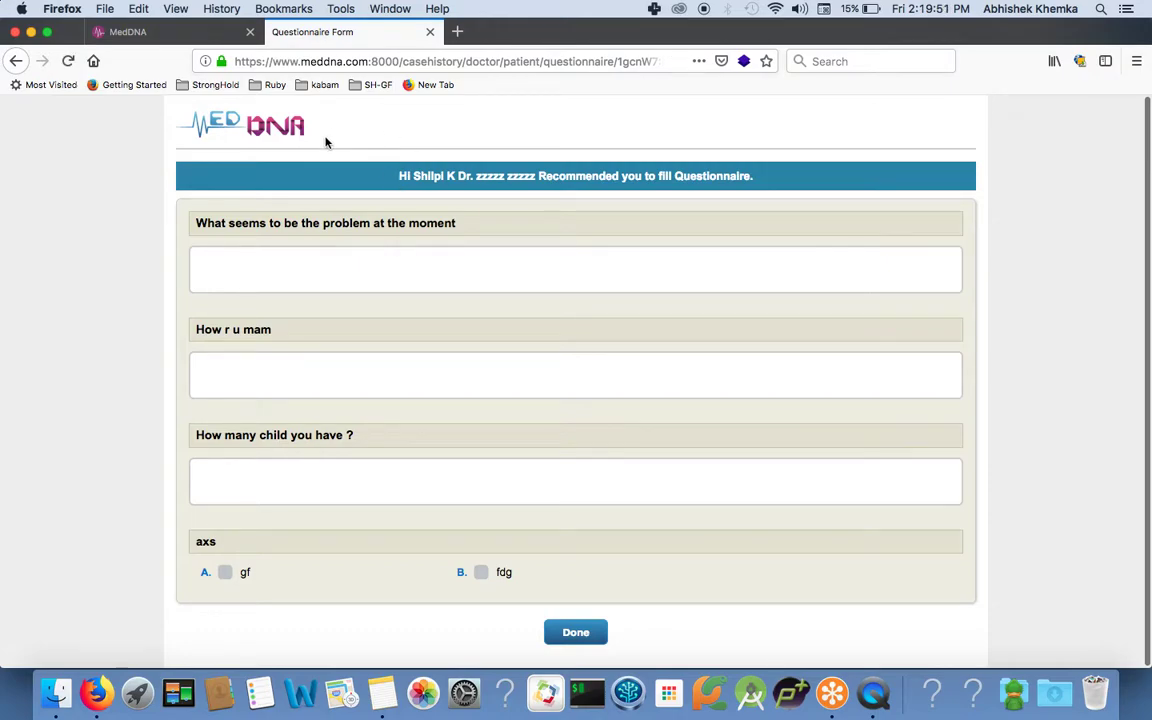
Switch to the MedDNA tab, review the CaseStudy question form, then return to Appointments.
{"action": "left_click", "coordinate": [380, 272]}
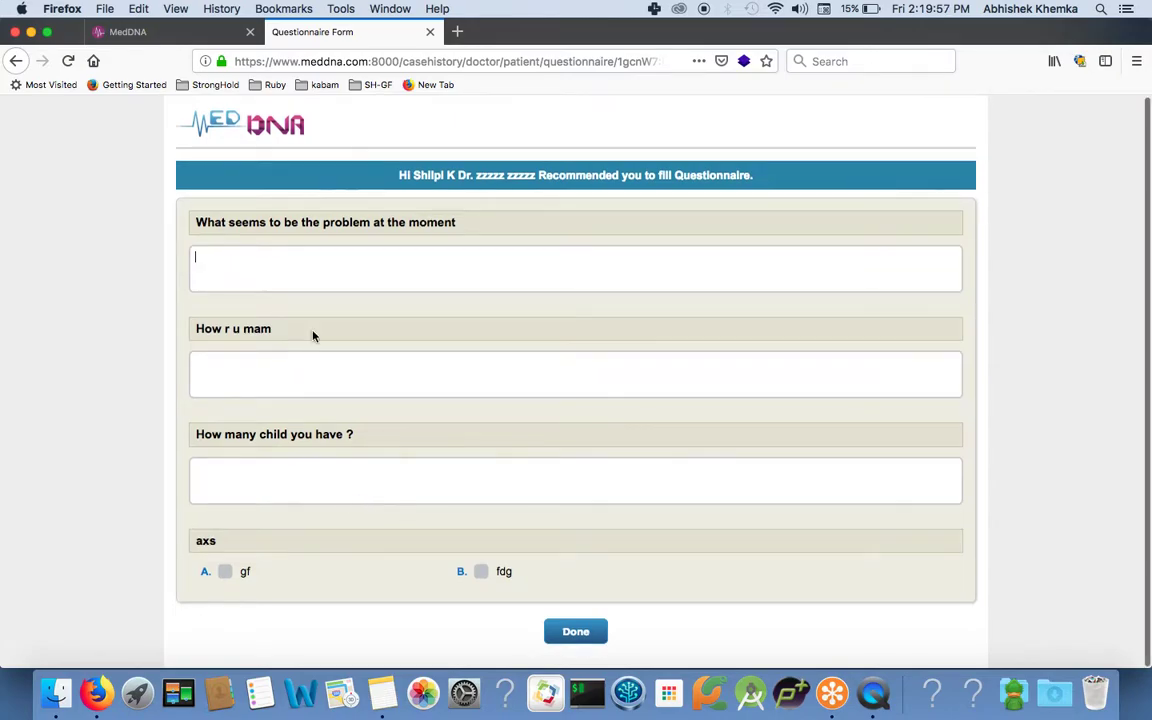
{"action": "left_click", "coordinate": [180, 31]}
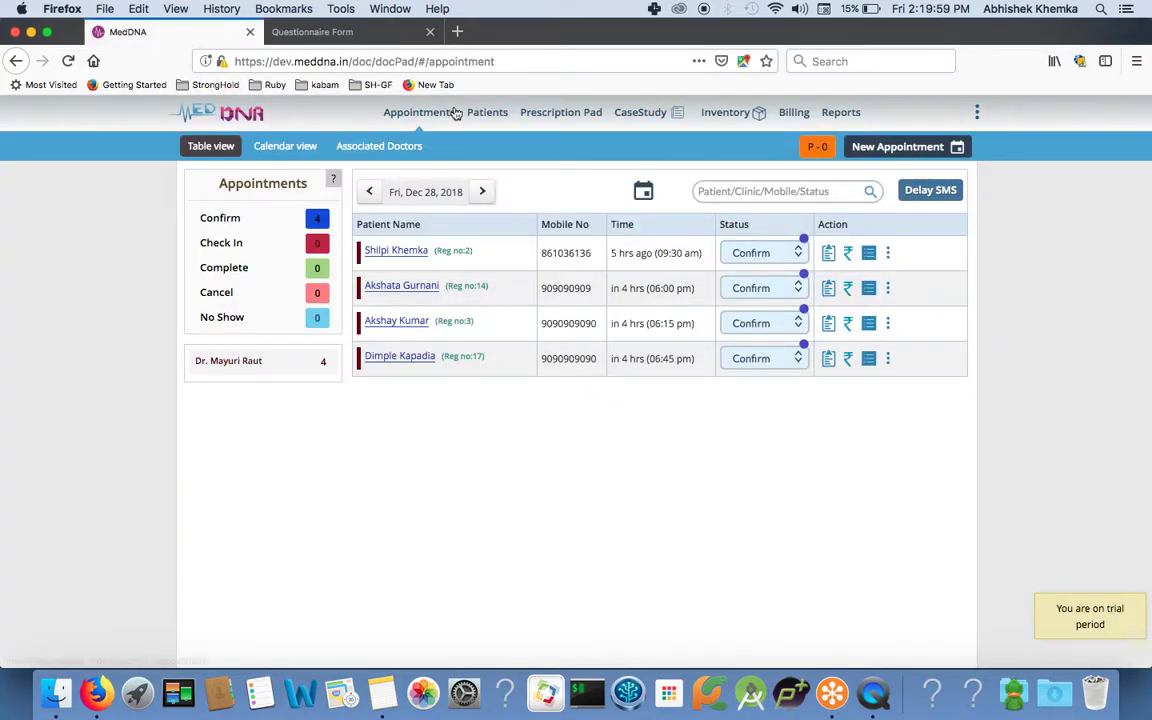
{"action": "left_click", "coordinate": [640, 114]}
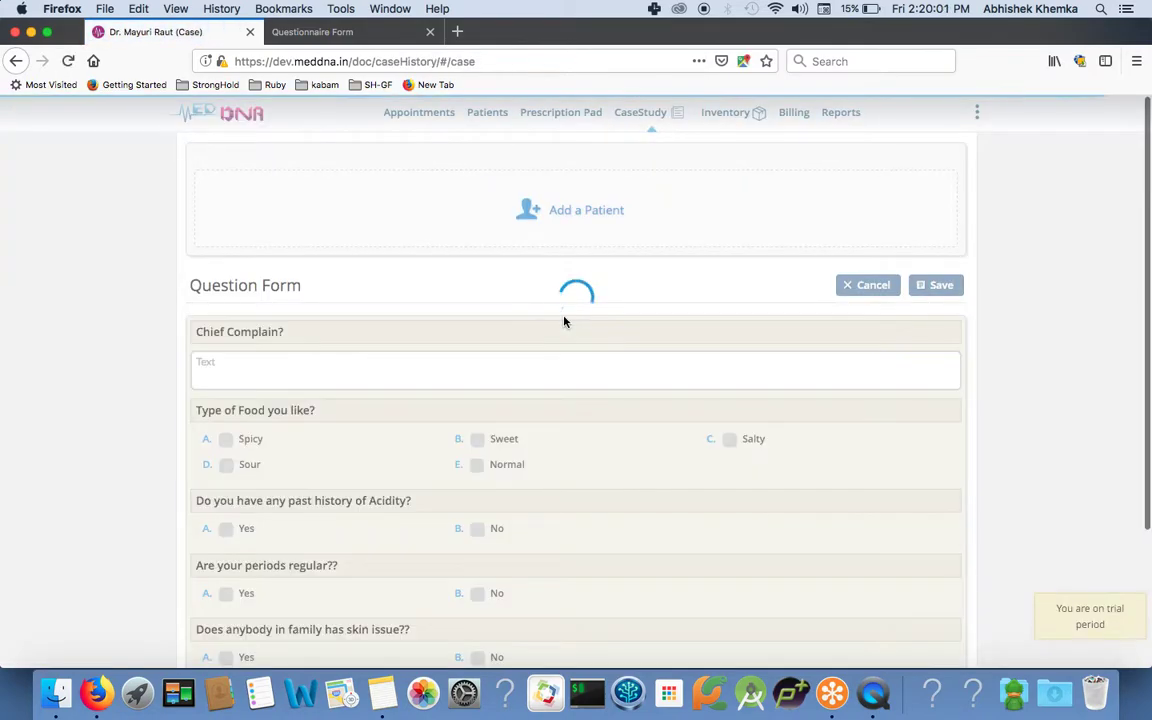
{"action": "scroll", "coordinate": [542, 452], "scroll_direction": "down", "scroll_amount": 3}
{"action": "scroll", "coordinate": [440, 600], "scroll_direction": "up", "scroll_amount": 3}
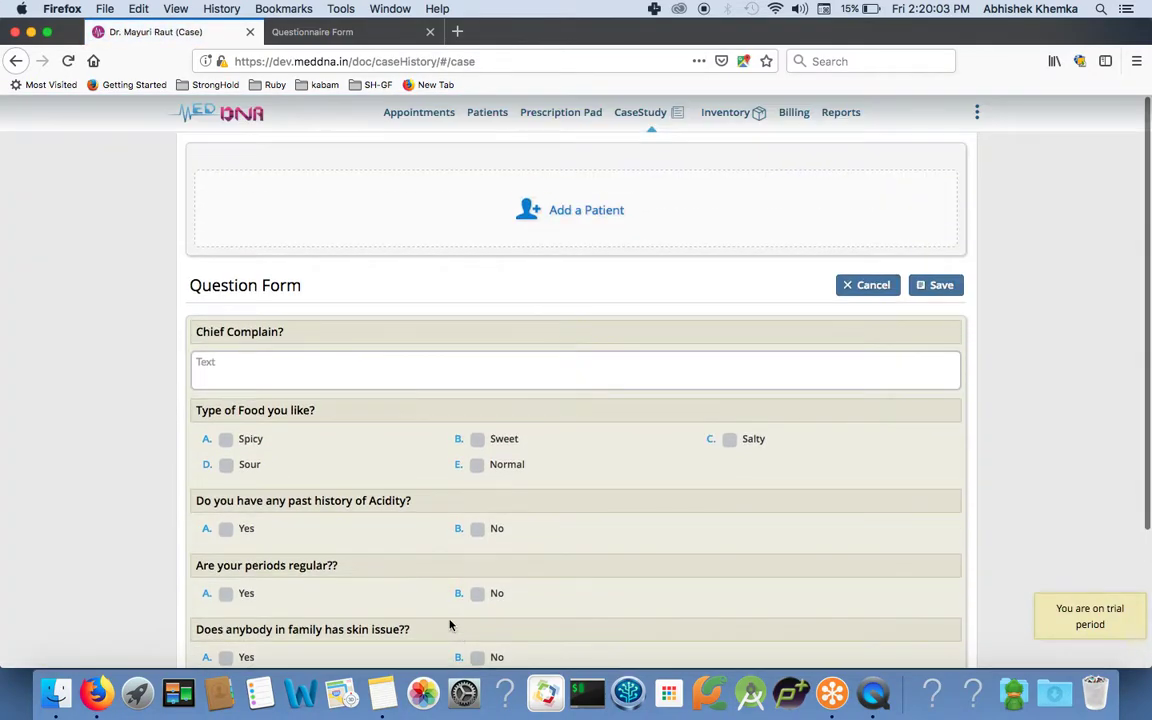
{"action": "scroll", "coordinate": [504, 290], "scroll_direction": "down", "scroll_amount": 1}
{"action": "scroll", "coordinate": [506, 294], "scroll_direction": "down", "scroll_amount": 3}
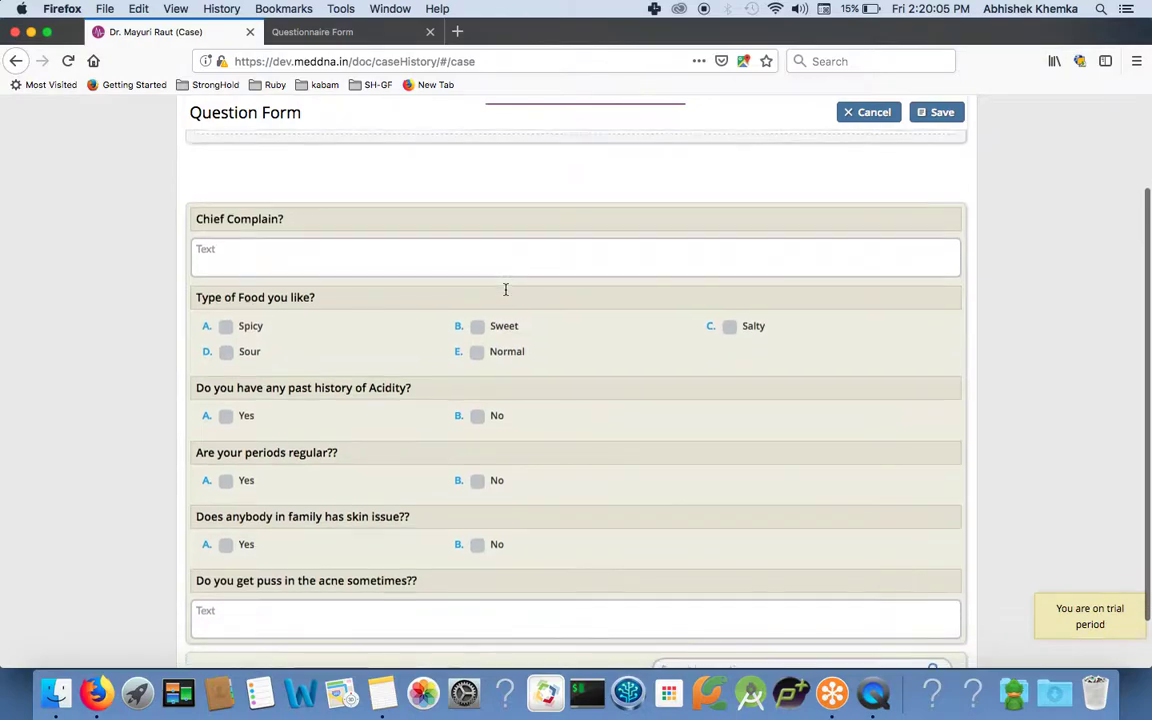
{"action": "scroll", "coordinate": [506, 294], "scroll_direction": "up", "scroll_amount": 3}
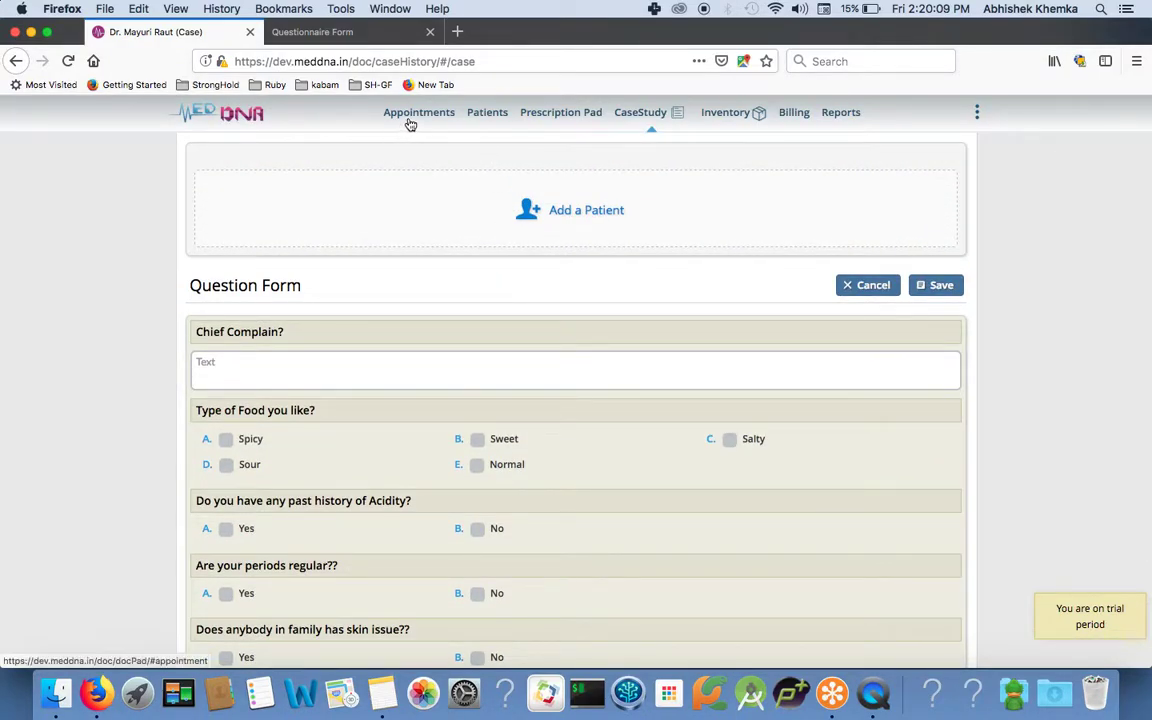
{"action": "scroll", "coordinate": [437, 265], "scroll_direction": "down", "scroll_amount": 1}
{"action": "scroll", "coordinate": [434, 268], "scroll_direction": "up", "scroll_amount": 1}
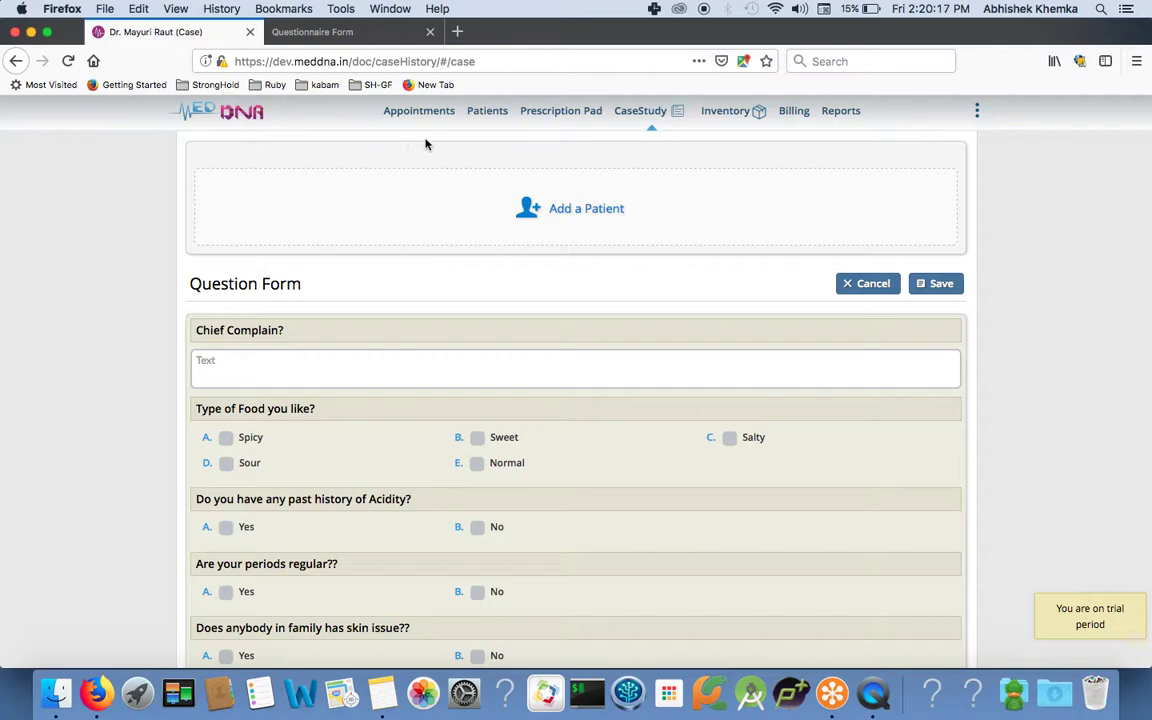
{"action": "left_click", "coordinate": [418, 111]}
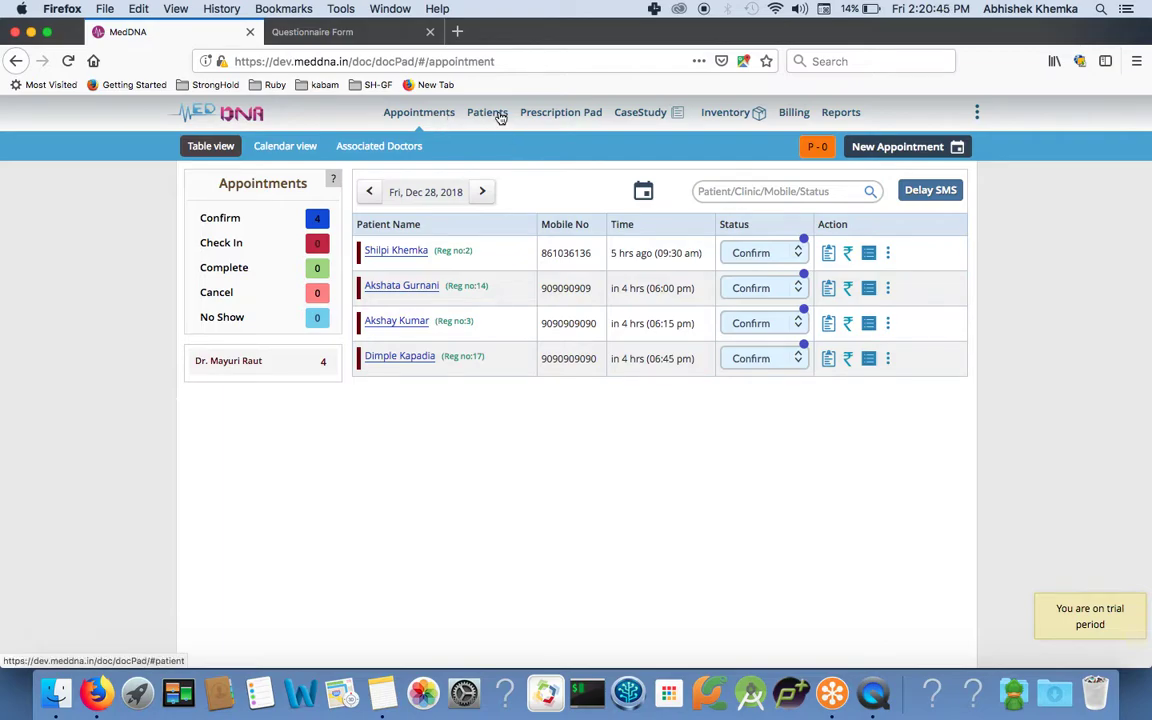
{"action": "left_click", "coordinate": [643, 115]}
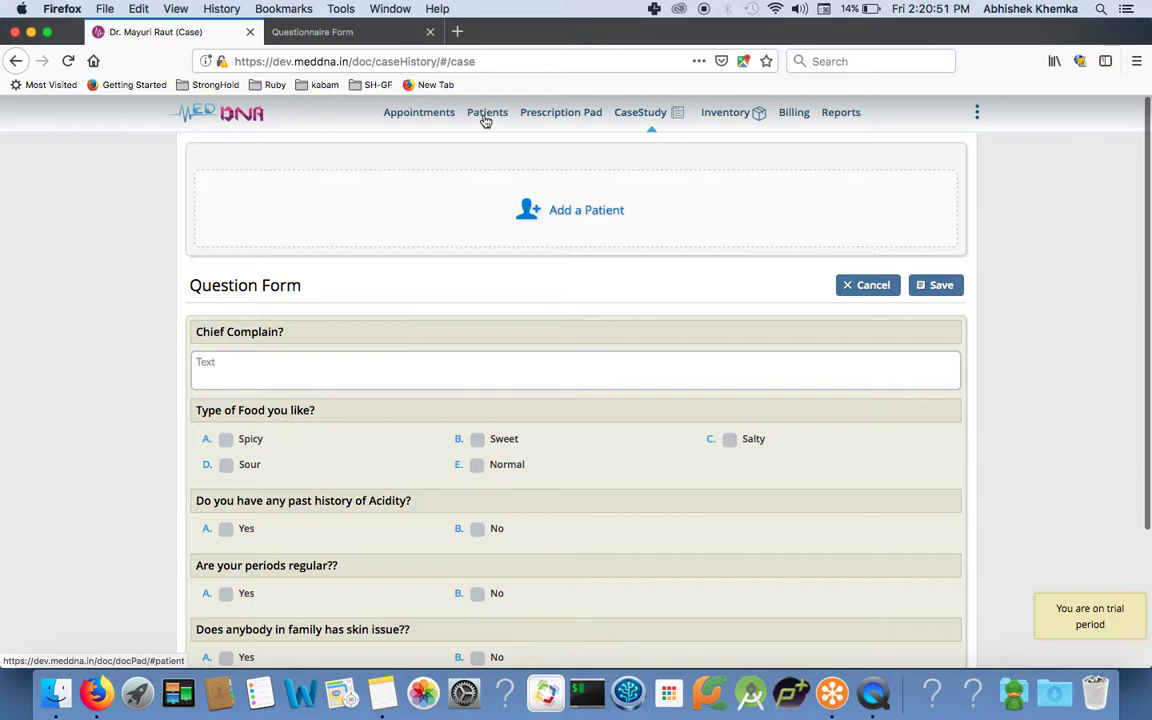
{"action": "left_click", "coordinate": [484, 120]}
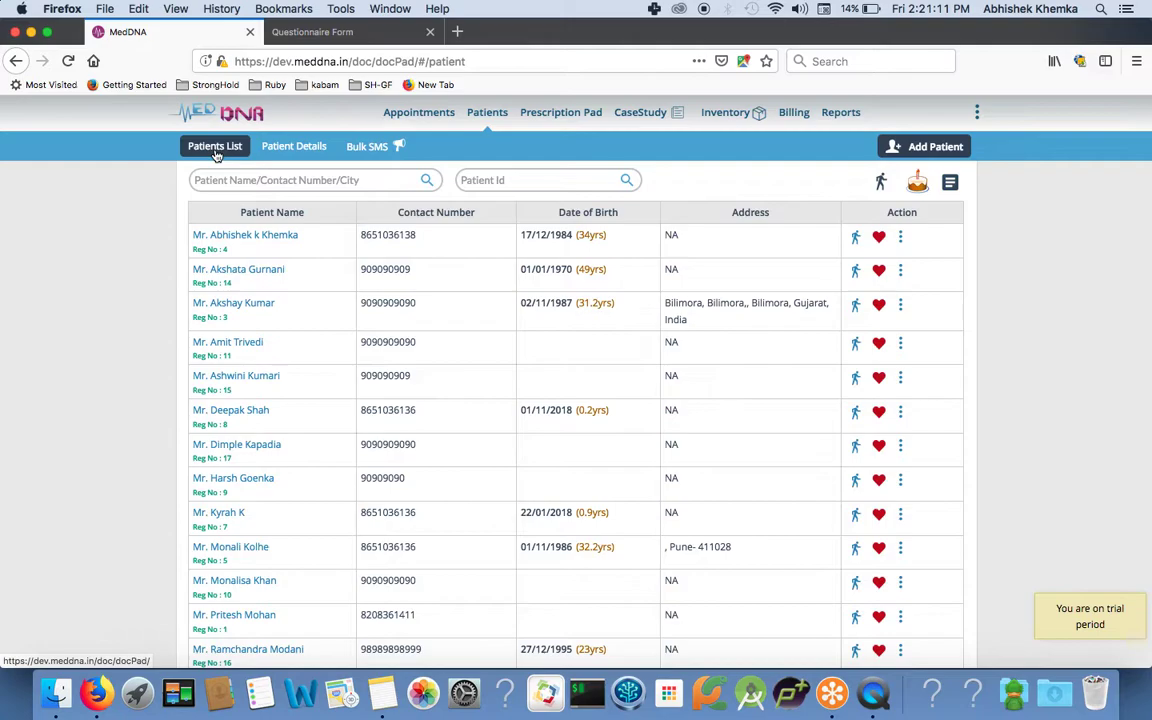
{"action": "scroll", "coordinate": [239, 303], "scroll_direction": "down", "scroll_amount": 3}
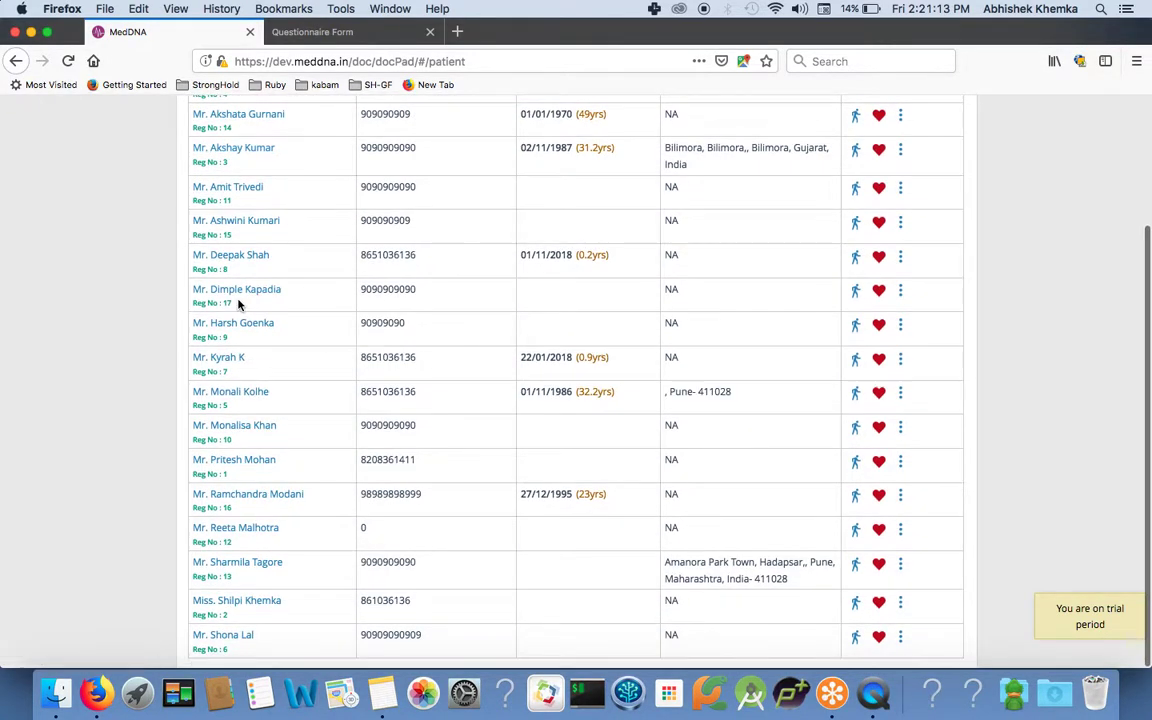
{"action": "scroll", "coordinate": [238, 305], "scroll_direction": "up", "scroll_amount": 5}
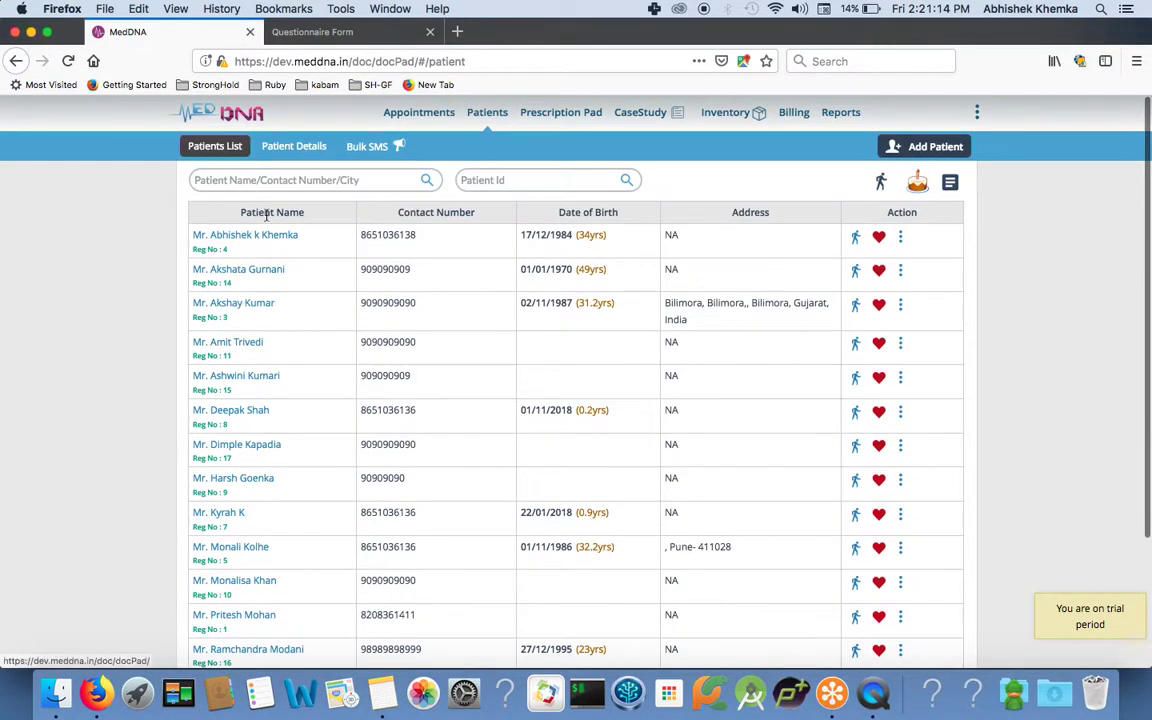
Open Bulk SMS, select all patients, and insert the New Year greeting.
{"action": "left_click", "coordinate": [379, 153]}
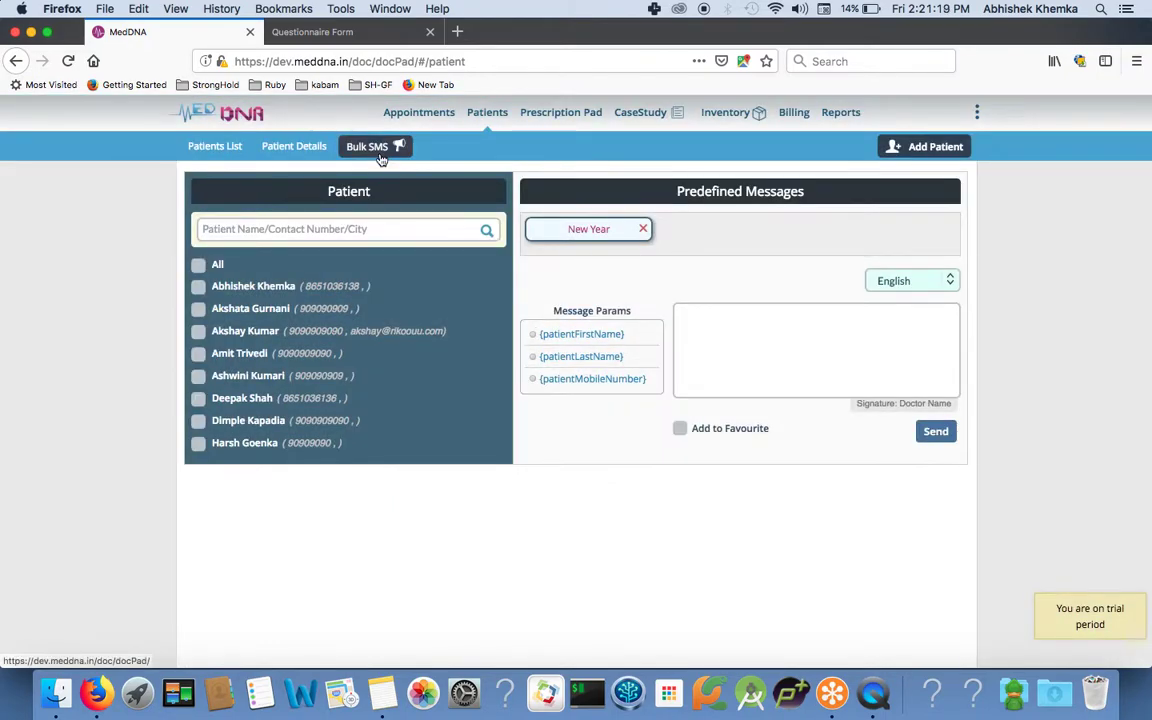
{"action": "left_click", "coordinate": [198, 264]}
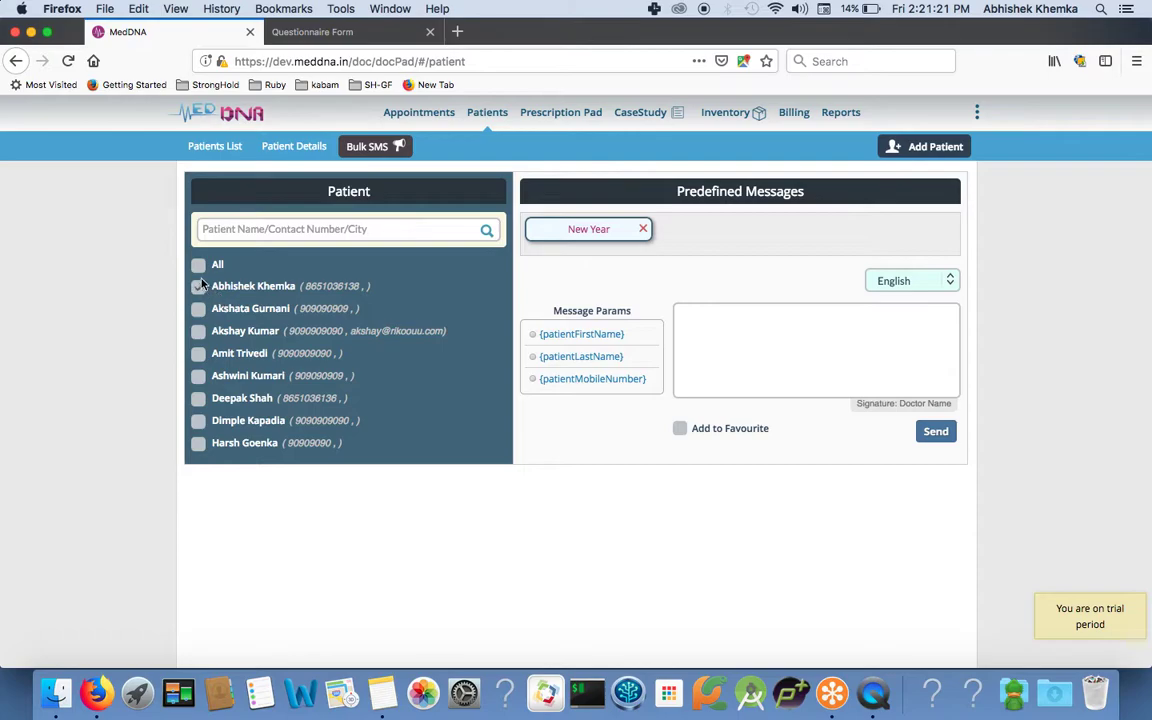
{"action": "left_click", "coordinate": [198, 264]}
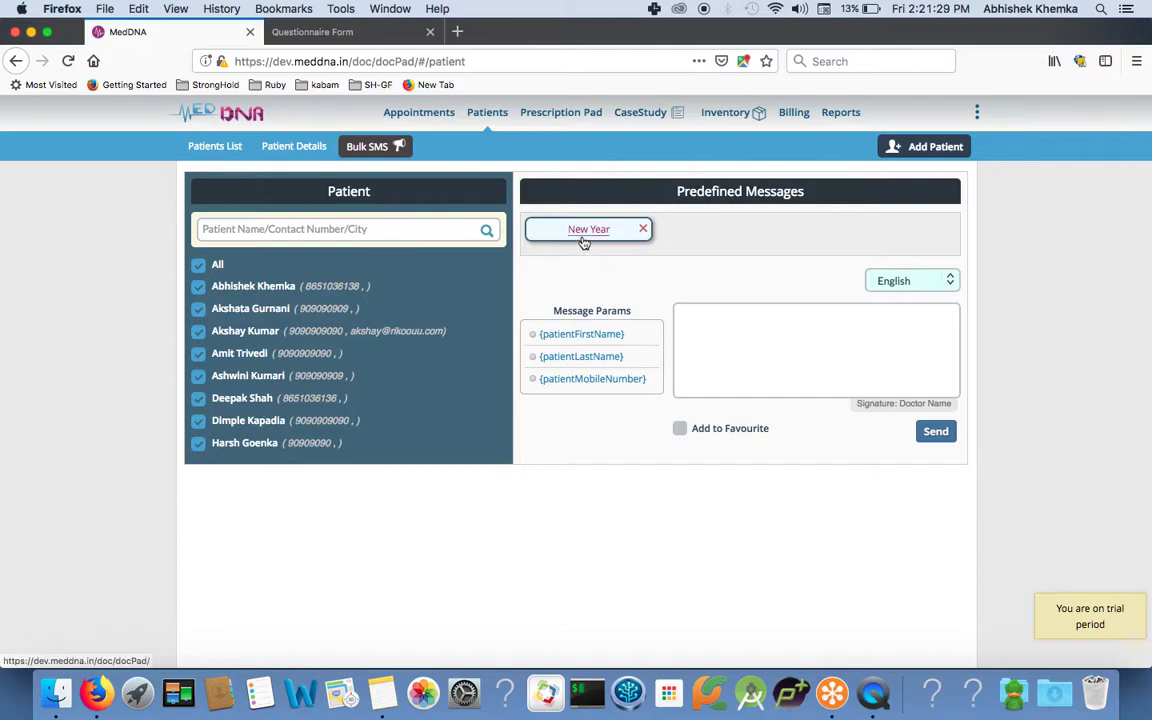
{"action": "left_click", "coordinate": [584, 240]}
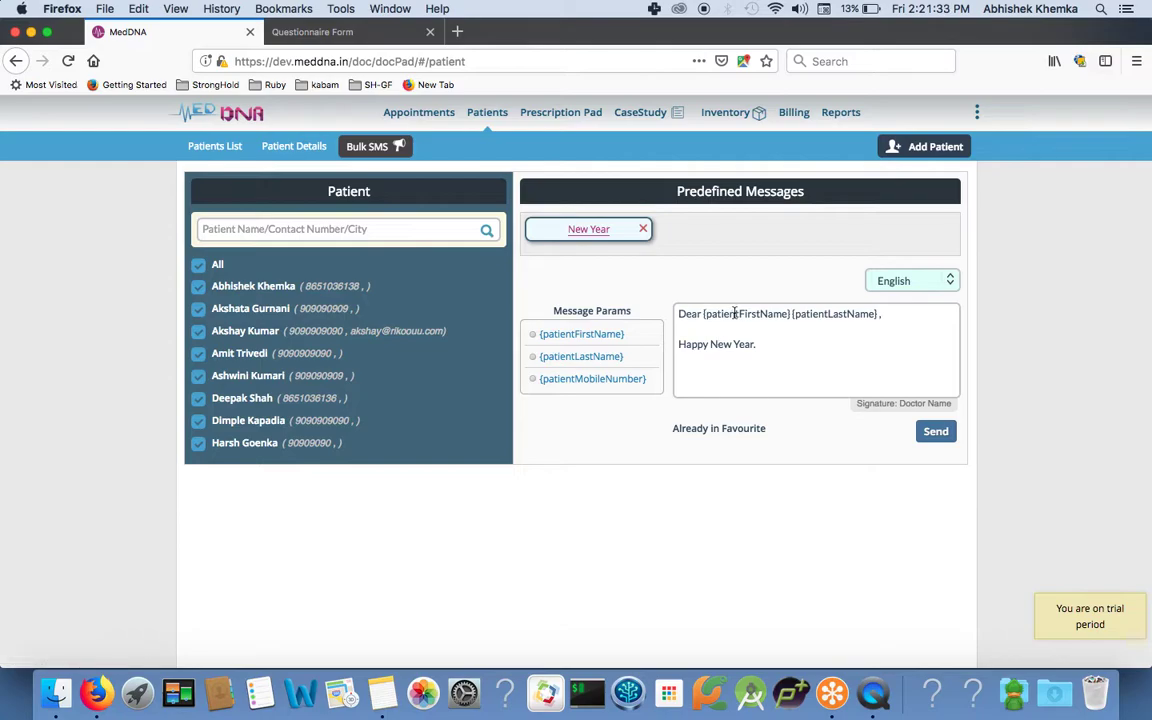
Sign the greeting with the doctor's name and the Sanjeevani Clinic line.
{"action": "left_click", "coordinate": [774, 345]}
{"action": "type", "text": "From Dr. Mayuri R"}
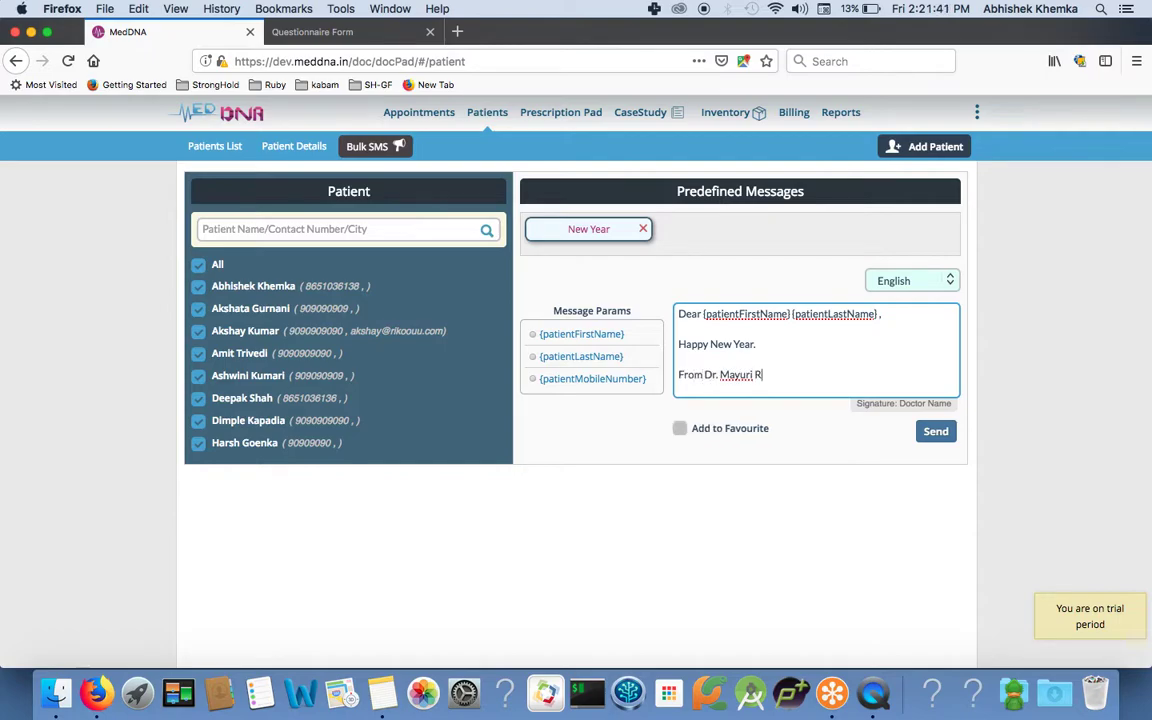
{"action": "type", "text": "aut"}
{"action": "key", "text": "Return"}
{"action": "type", "text": "Sanjeevani"}
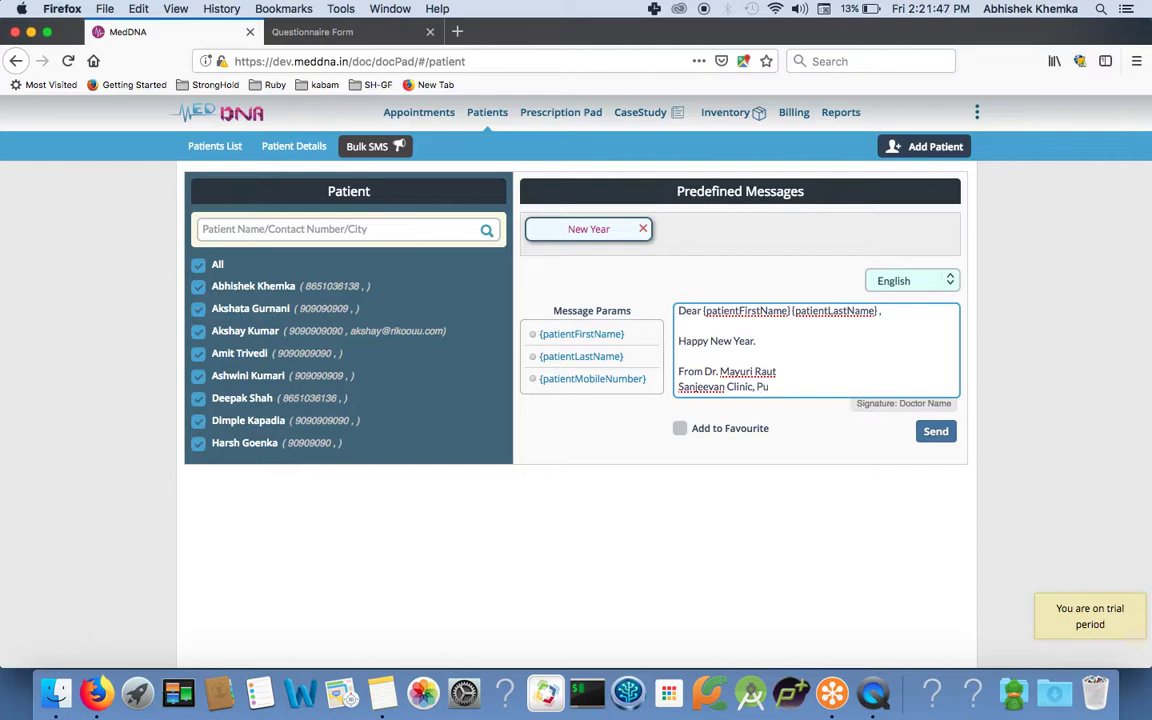
{"action": "left_click", "coordinate": [724, 388]}
Open the Prescription Pad, allow location access, and attach an existing patient found by searching 'a'.
{"action": "left_click", "coordinate": [561, 122]}
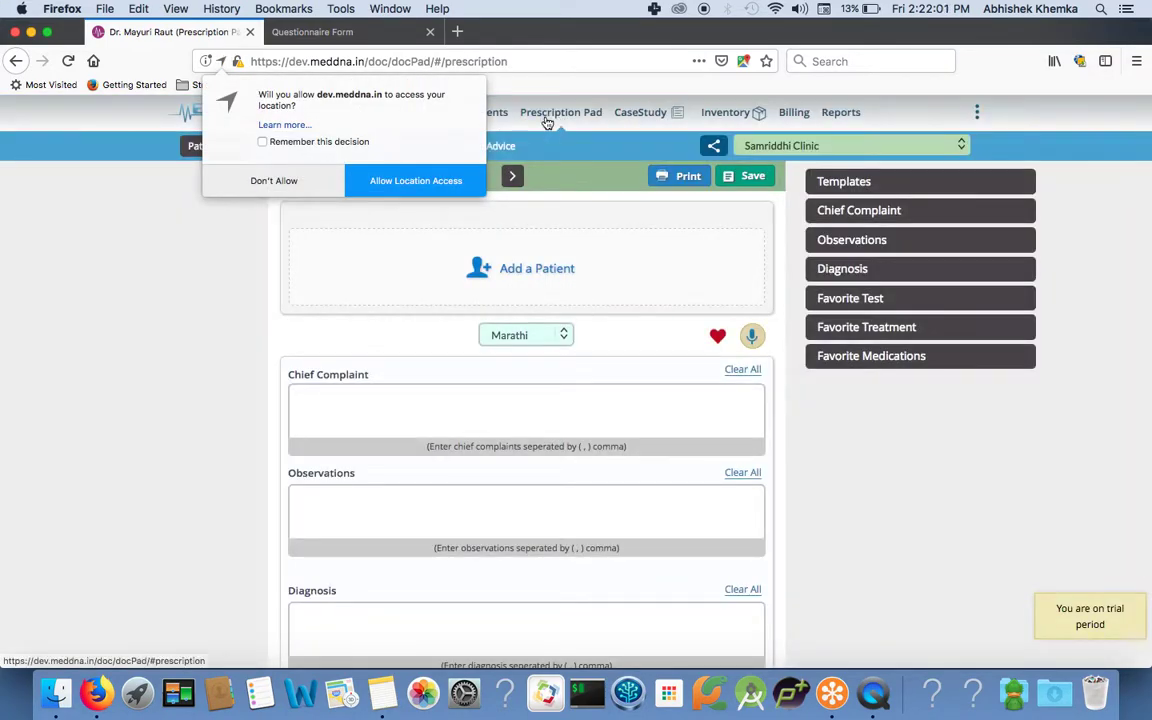
{"action": "left_click", "coordinate": [450, 178]}
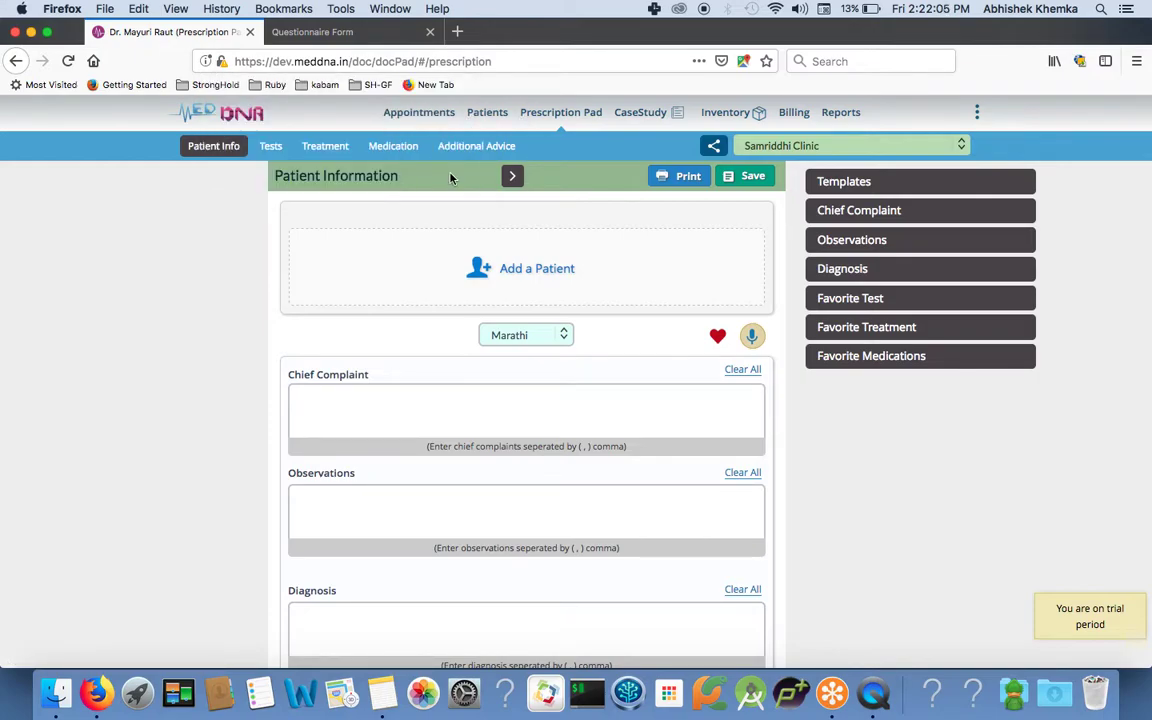
{"action": "left_click", "coordinate": [480, 268]}
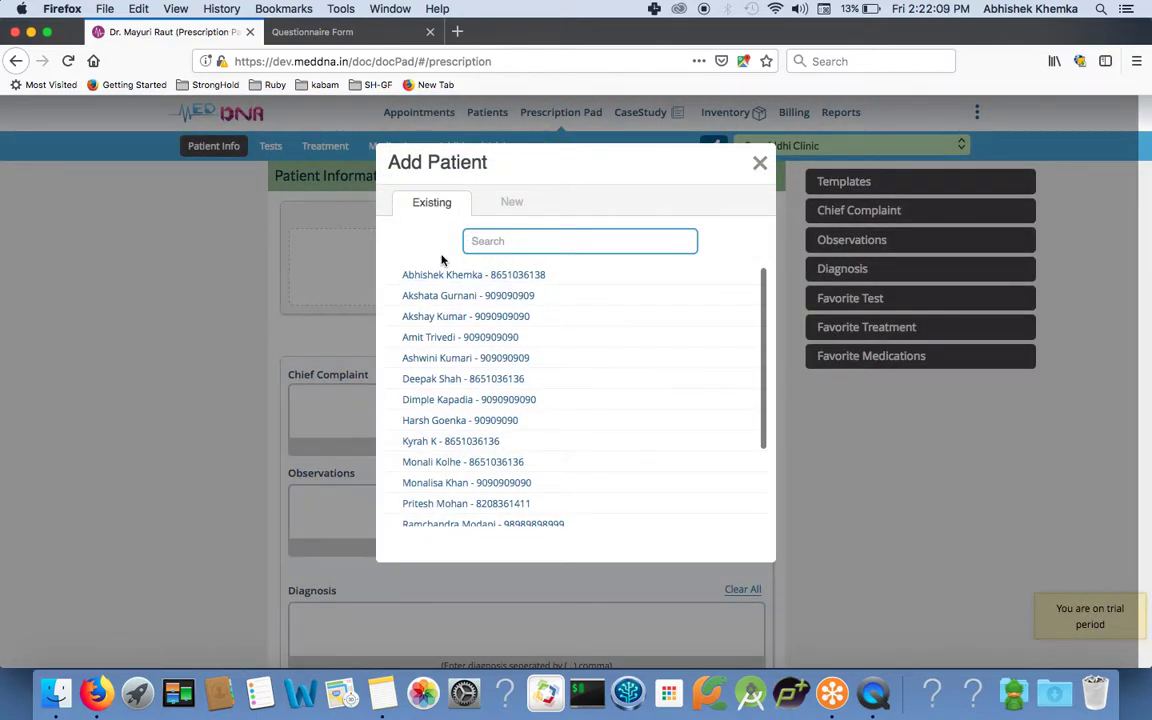
{"action": "left_click", "coordinate": [488, 243]}
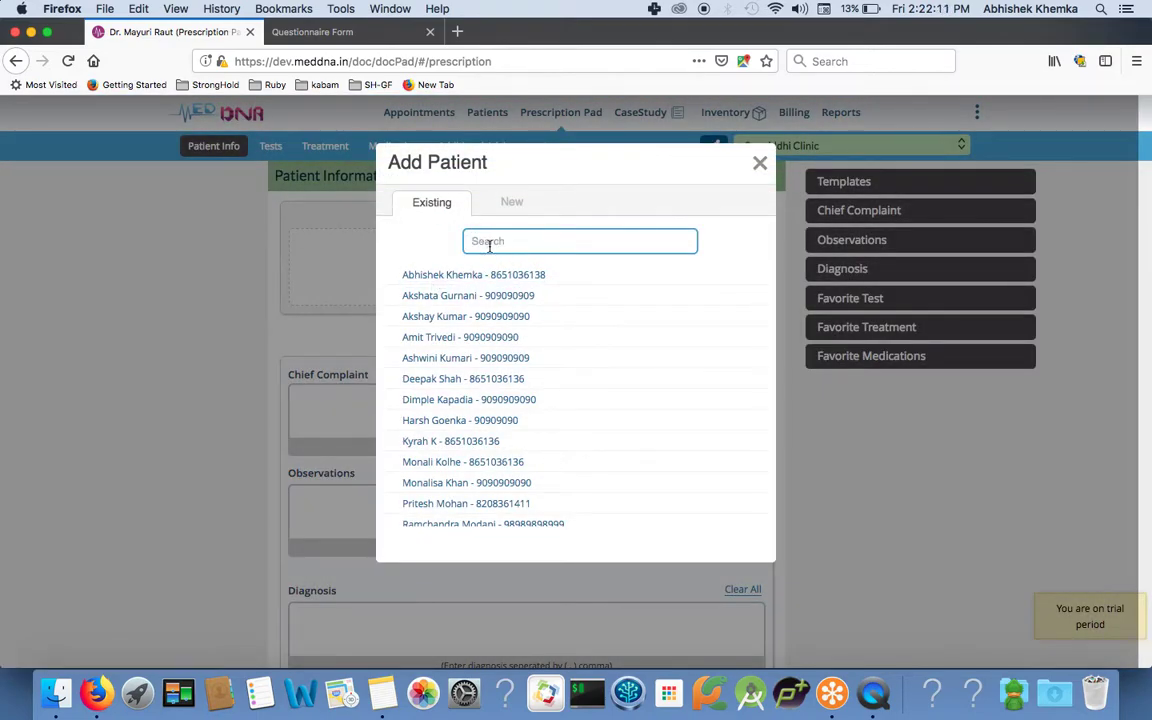
{"action": "type", "text": "akshay"}
{"action": "left_click", "coordinate": [452, 276]}
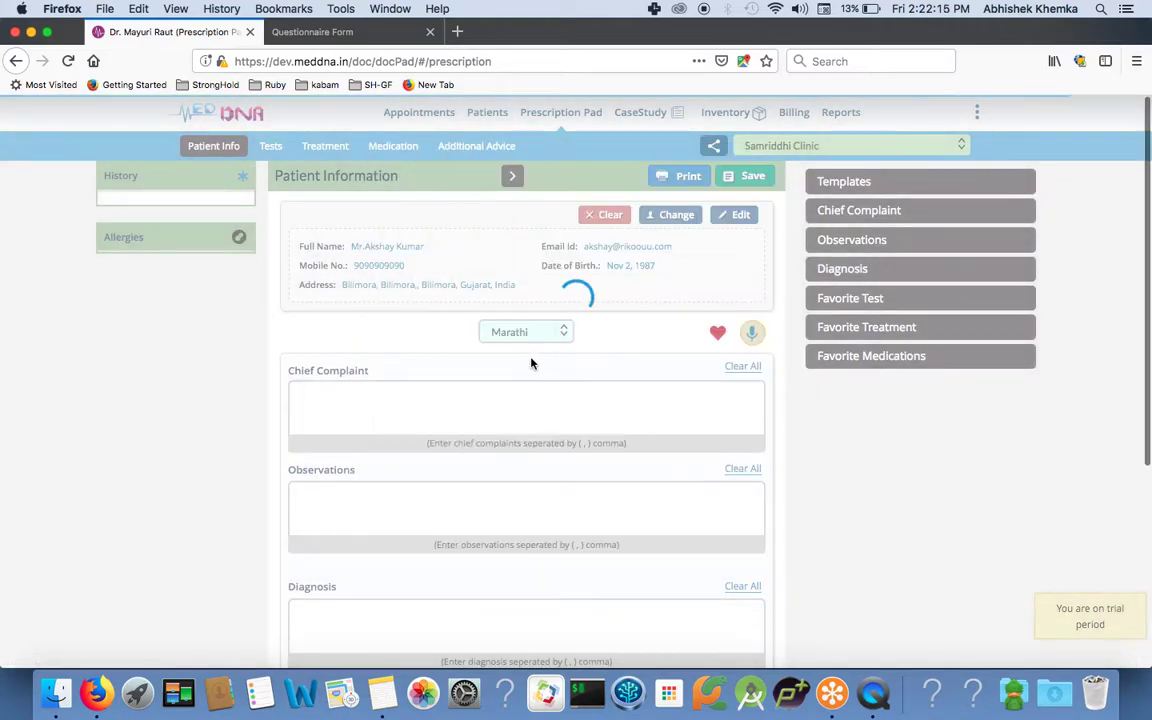
Add chief complaints Sneezing, conjunctivitis and Back Pain.
{"action": "left_click", "coordinate": [536, 393]}
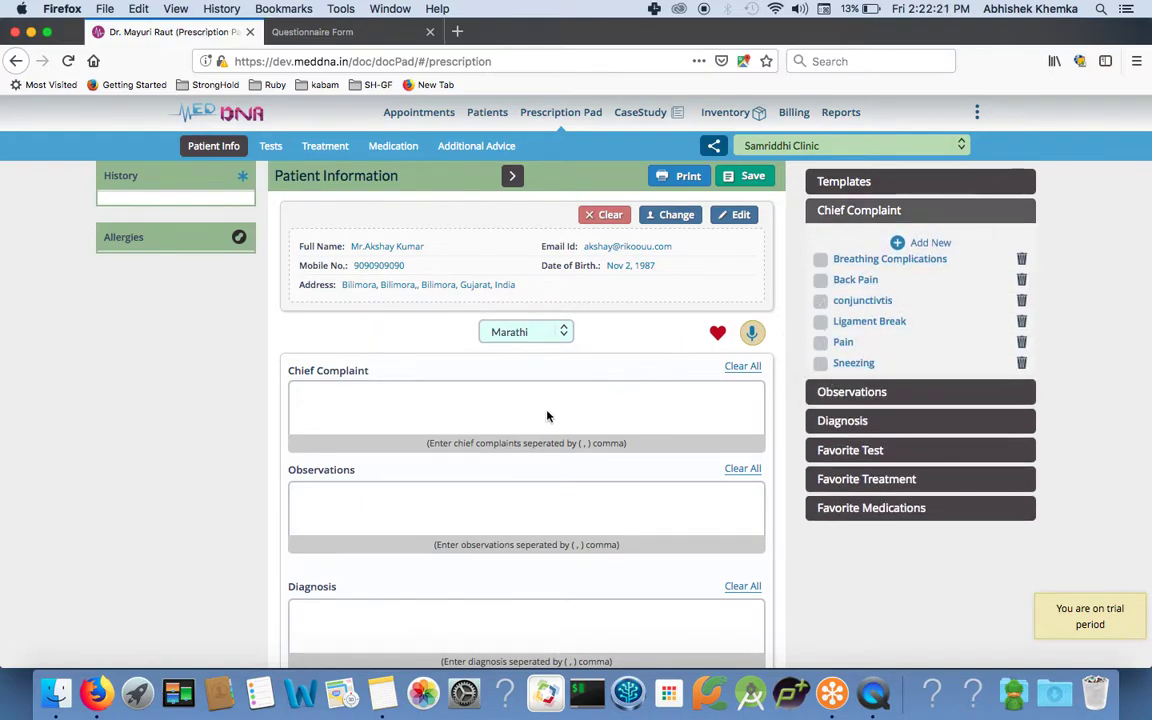
{"action": "left_click", "coordinate": [404, 399]}
{"action": "type", "text": "sne"}
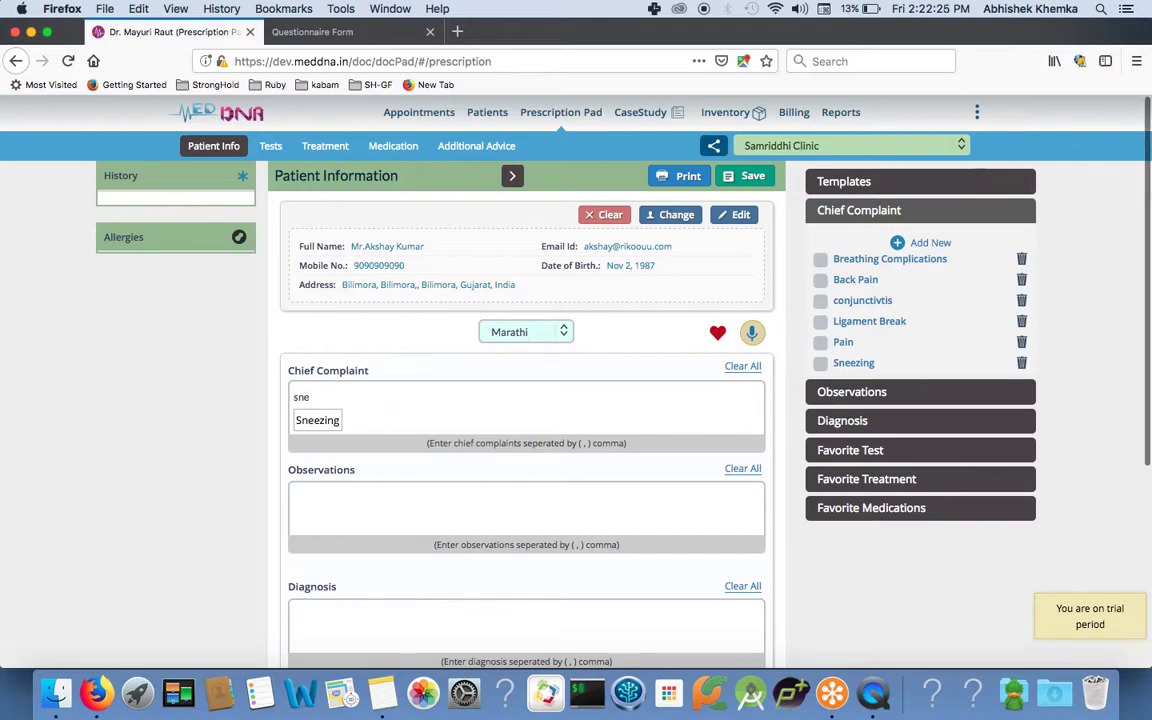
{"action": "key", "text": "Down"}
{"action": "key", "text": "Return"}
{"action": "left_click", "coordinate": [826, 303]}
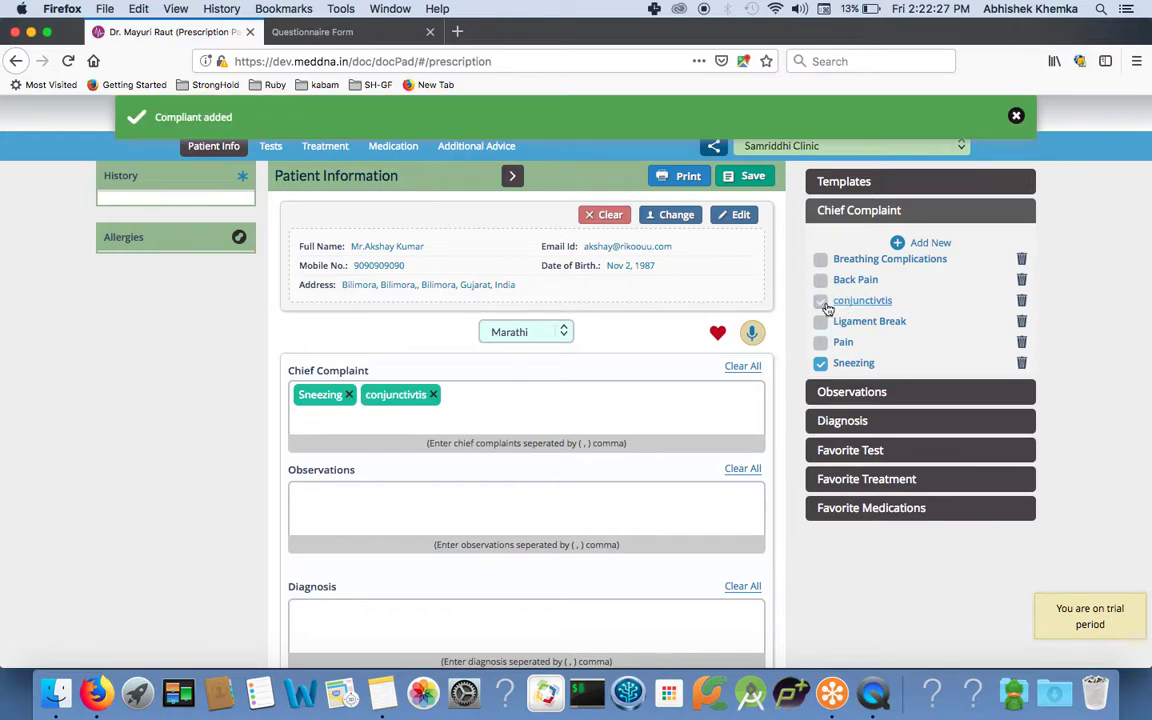
{"action": "left_click", "coordinate": [820, 280]}
Add observation Low Immunity and diagnosis Allergic to dust.
{"action": "scroll", "coordinate": [470, 340], "scroll_direction": "down", "scroll_amount": 1}
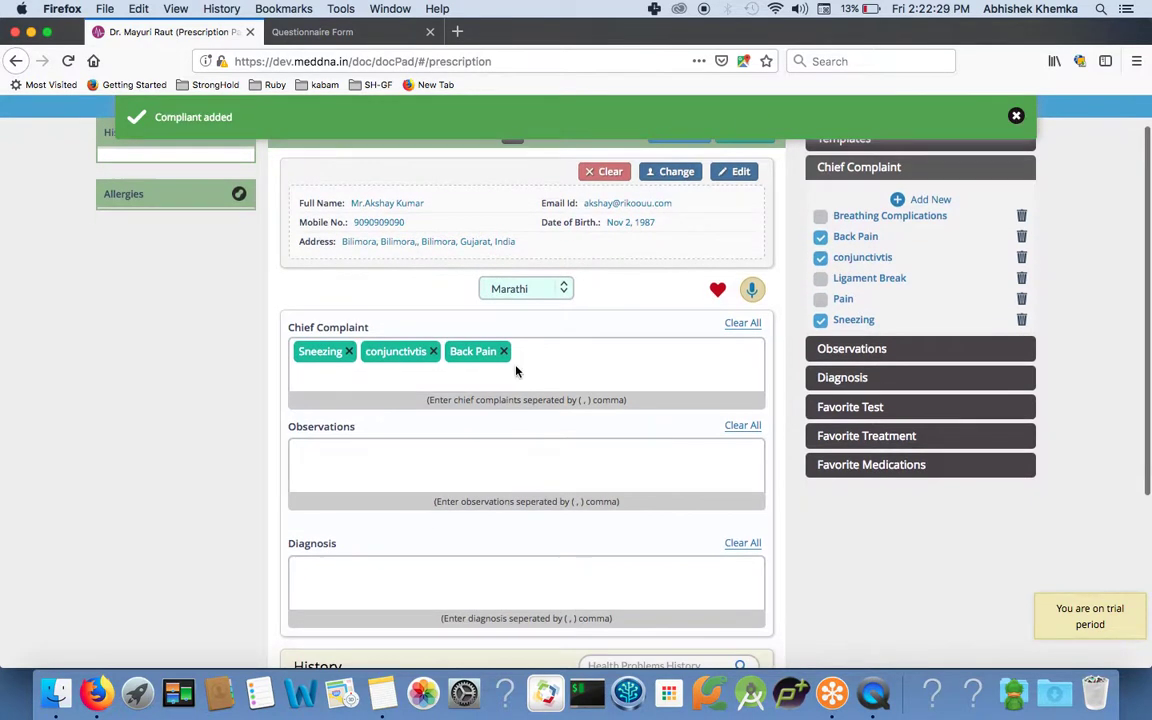
{"action": "left_click", "coordinate": [480, 460]}
{"action": "left_click", "coordinate": [821, 266]}
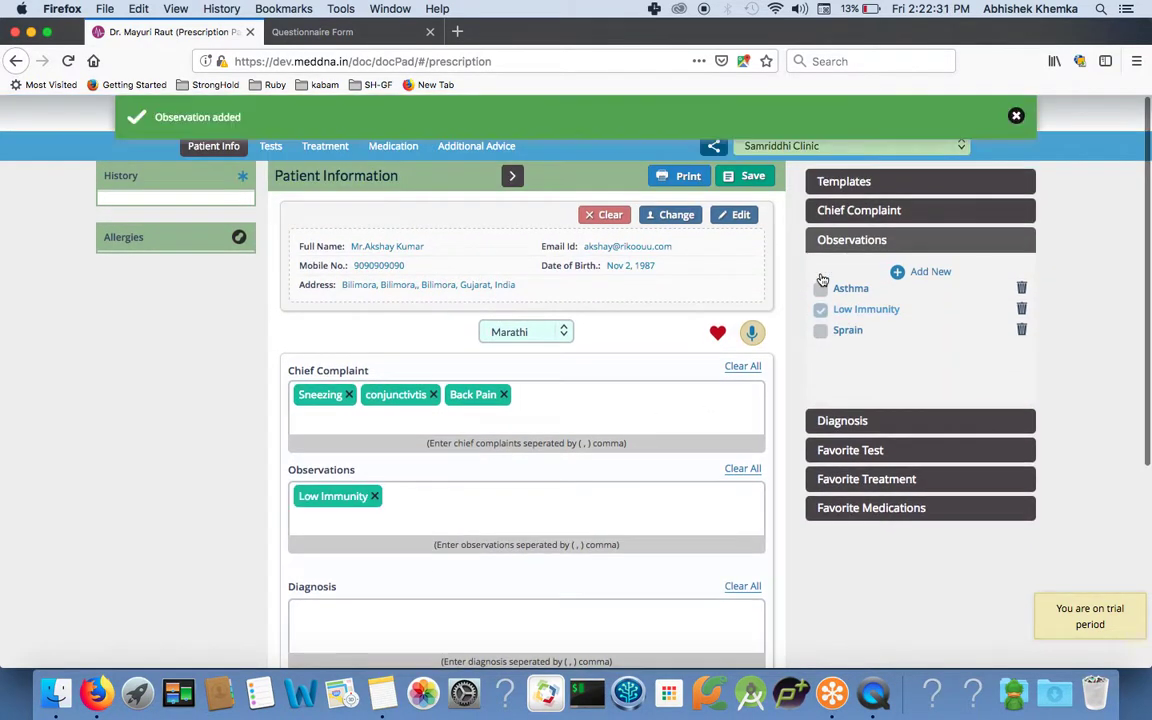
{"action": "scroll", "coordinate": [506, 400], "scroll_direction": "down", "scroll_amount": 3}
{"action": "left_click", "coordinate": [489, 458]}
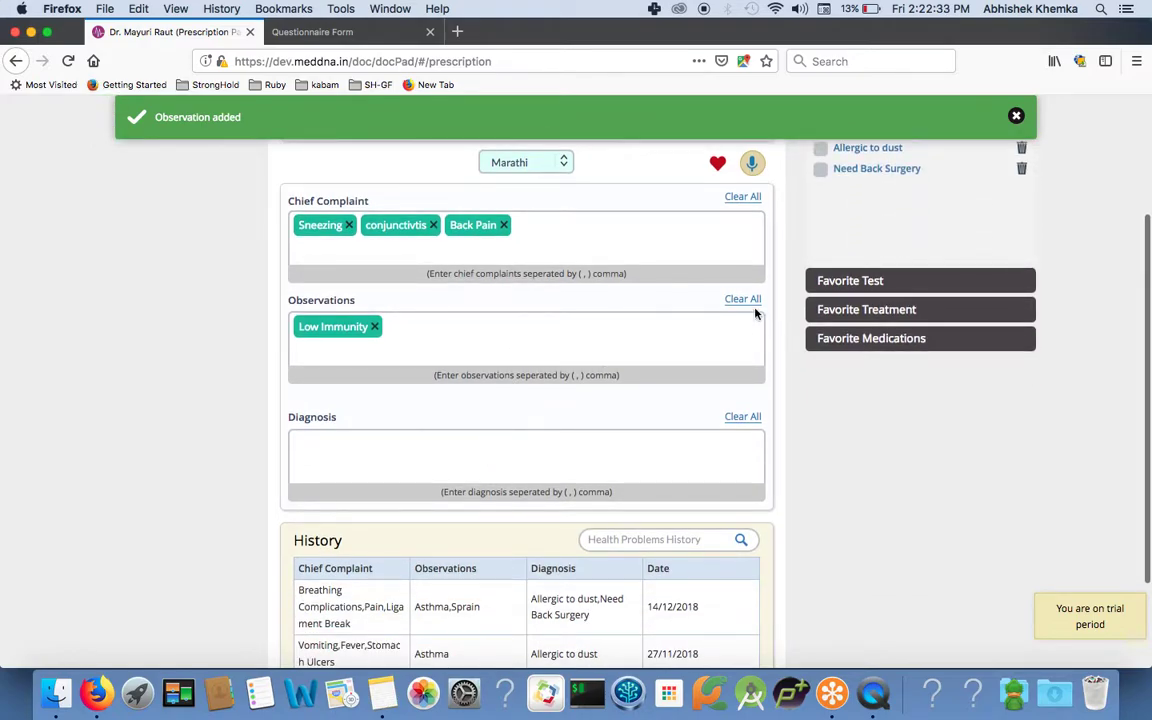
{"action": "scroll", "coordinate": [800, 260], "scroll_direction": "up", "scroll_amount": 1}
{"action": "left_click", "coordinate": [820, 198]}
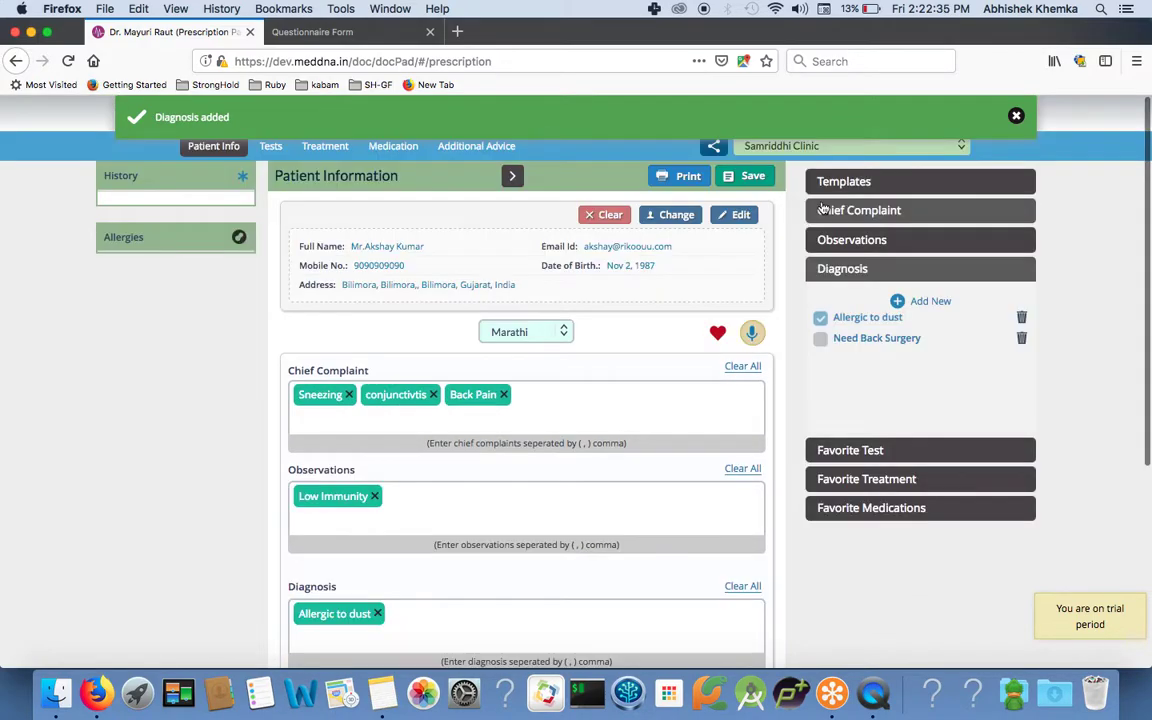
{"action": "scroll", "coordinate": [640, 360], "scroll_direction": "down", "scroll_amount": 1}
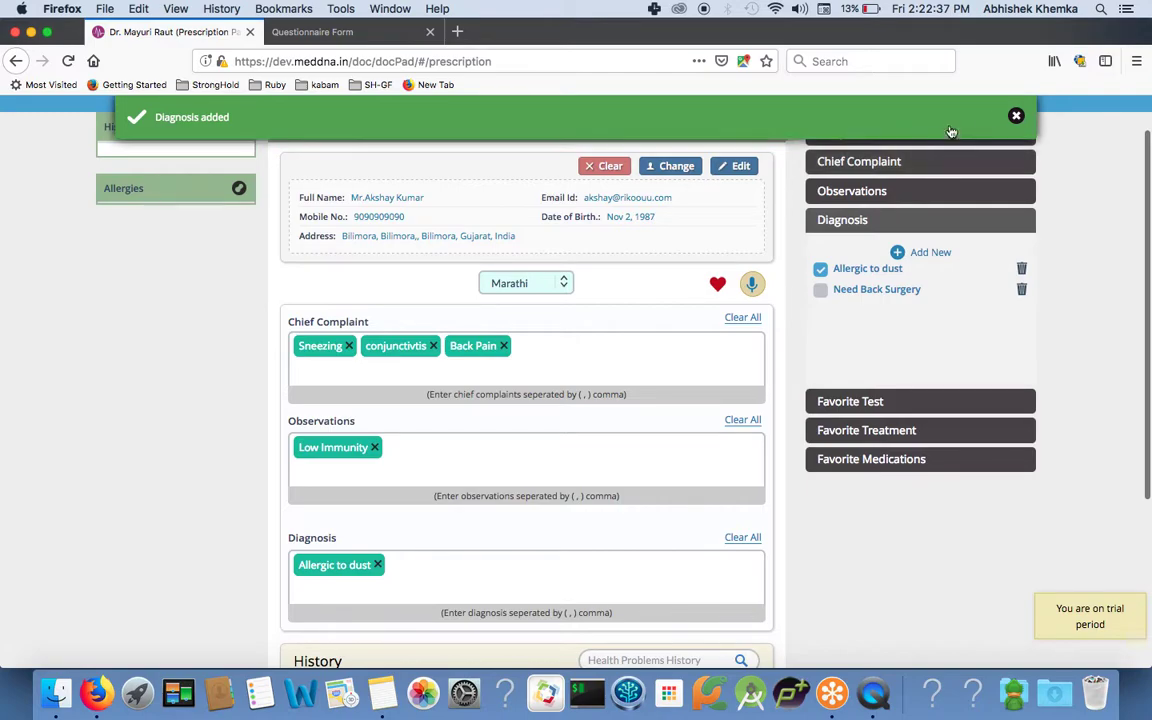
{"action": "scroll", "coordinate": [592, 345], "scroll_direction": "up", "scroll_amount": 1}
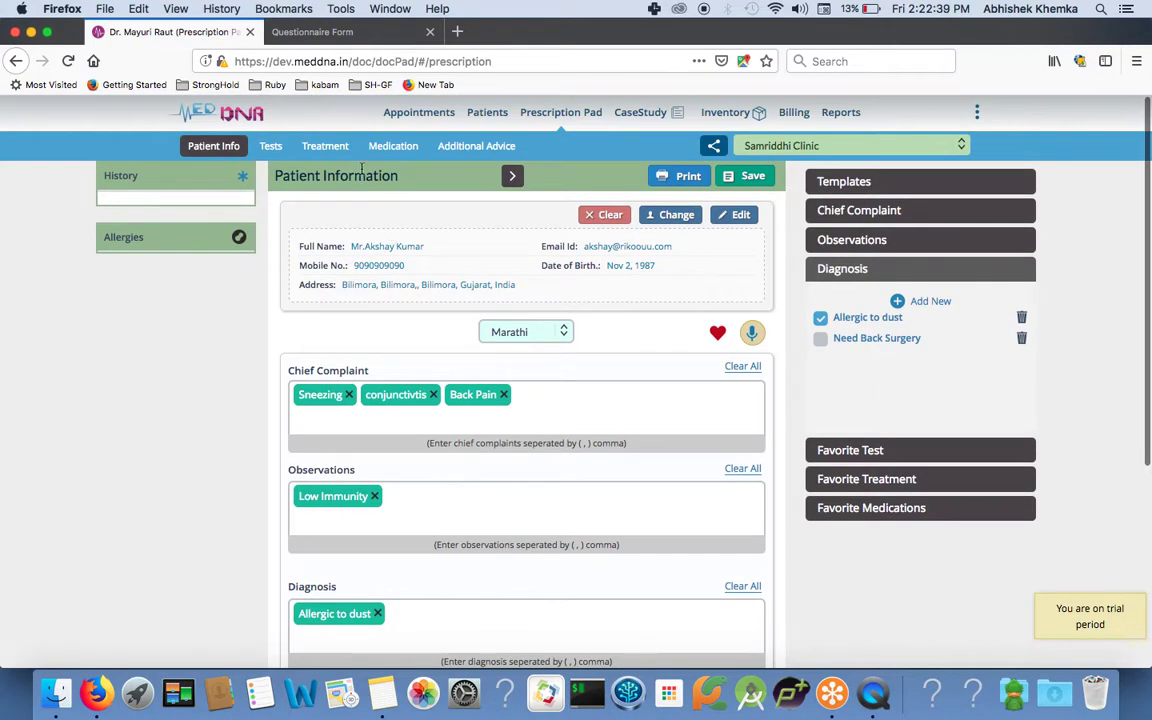
{"action": "scroll", "coordinate": [388, 406], "scroll_direction": "down", "scroll_amount": 3}
{"action": "scroll", "coordinate": [391, 411], "scroll_direction": "up", "scroll_amount": 3}
{"action": "scroll", "coordinate": [389, 412], "scroll_direction": "down", "scroll_amount": 5}
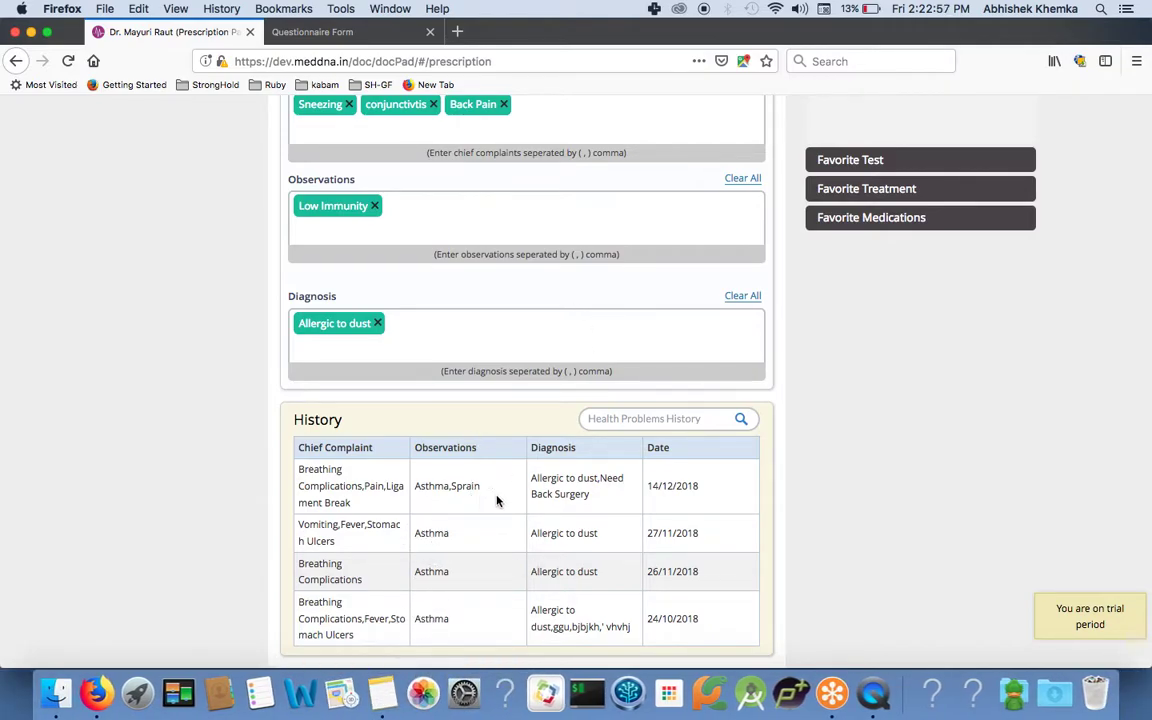
{"action": "left_click", "coordinate": [571, 490]}
Add Chandraprabhavati, 1-1-1 for 10 days, to today's medications.
{"action": "left_click", "coordinate": [393, 146]}
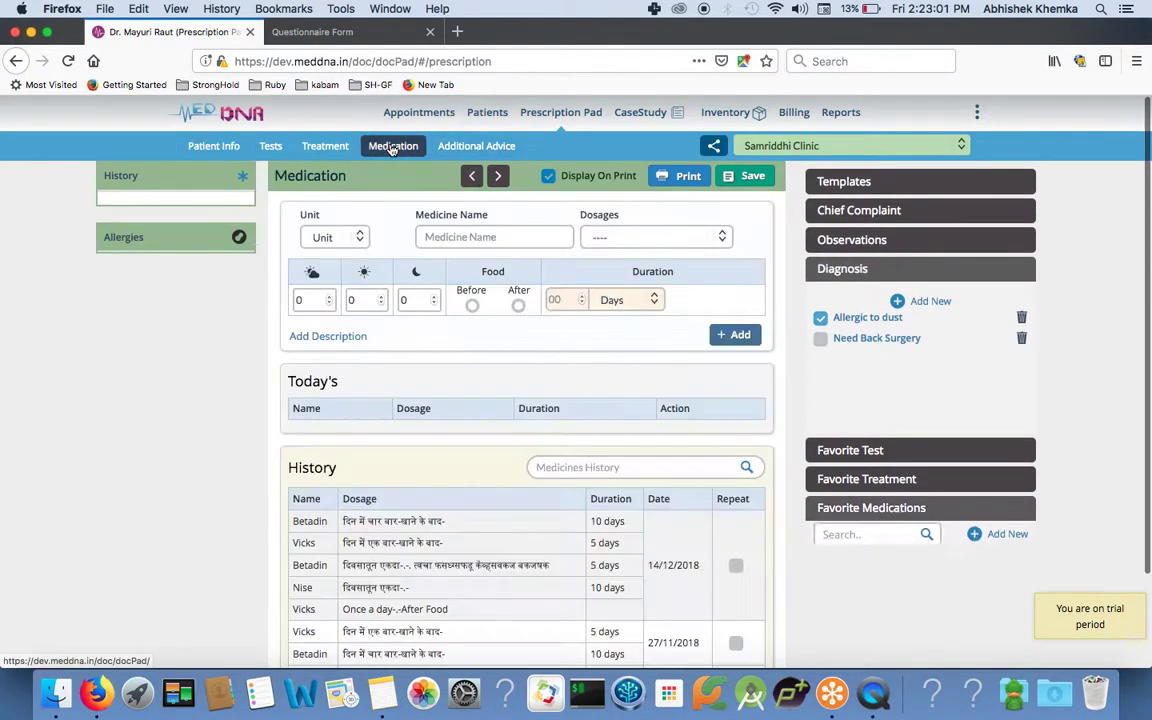
{"action": "left_click", "coordinate": [459, 238]}
{"action": "type", "text": "ch"}
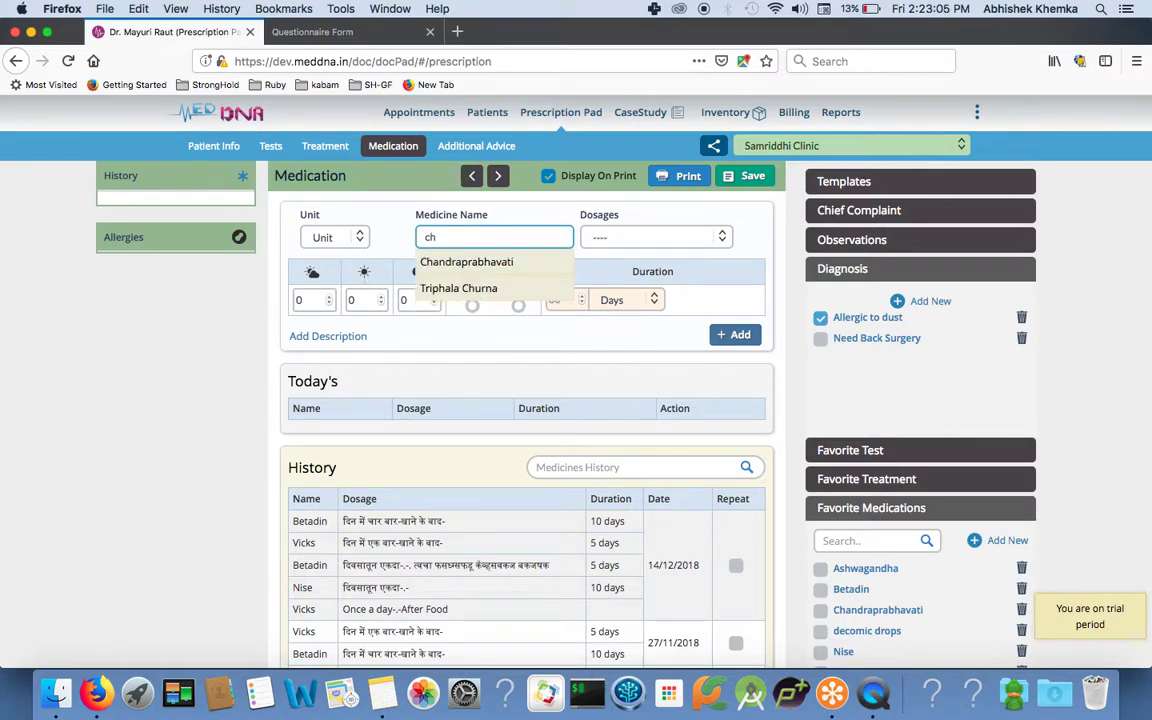
{"action": "left_click", "coordinate": [459, 260]}
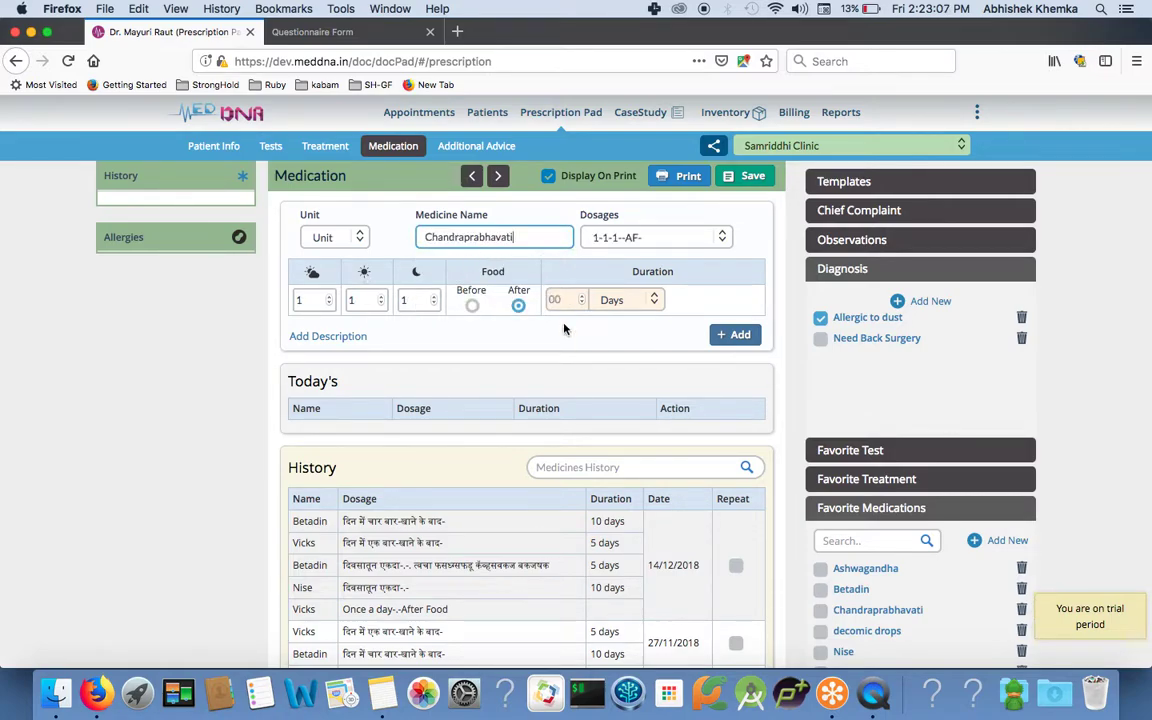
{"action": "left_click", "coordinate": [329, 336]}
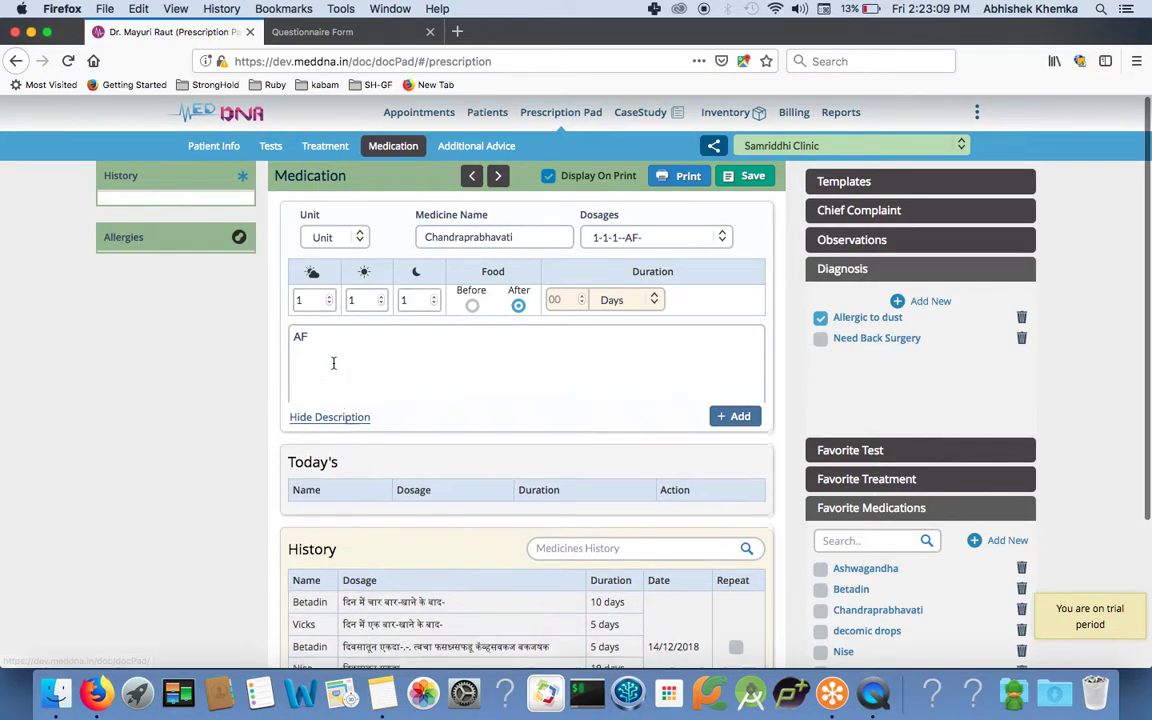
{"action": "left_click", "coordinate": [309, 337]}
{"action": "key", "text": "BackSpace"}
{"action": "key", "text": "BackSpace"}
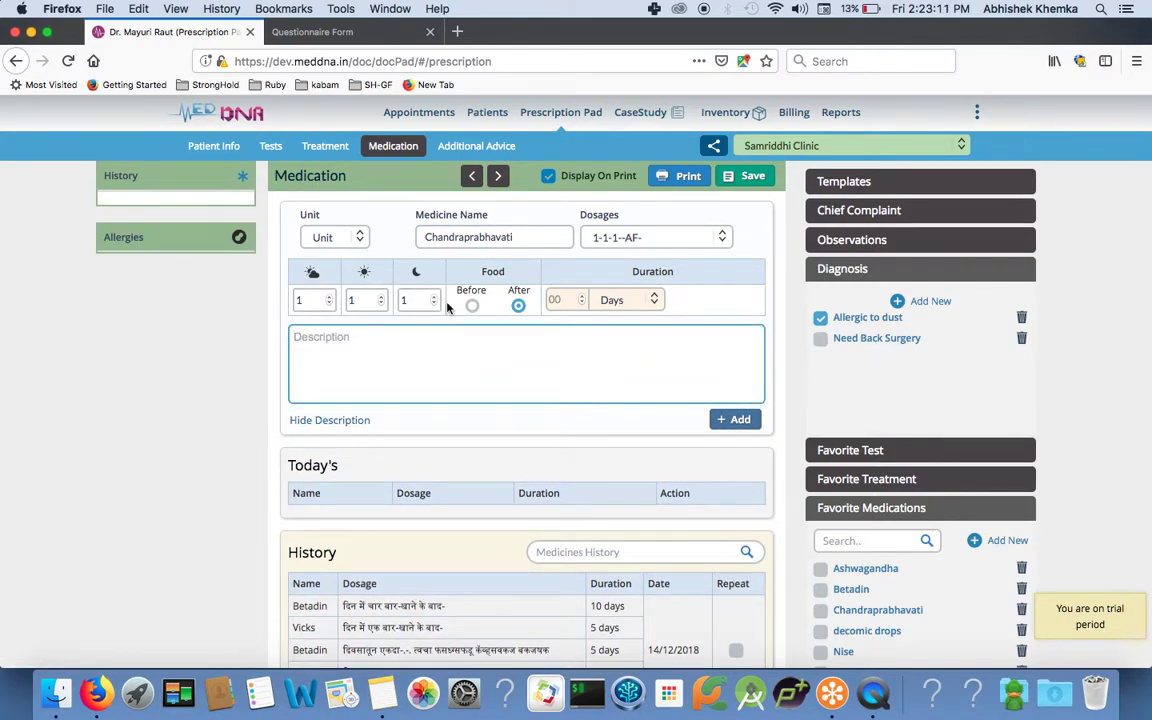
{"action": "left_click", "coordinate": [556, 299]}
{"action": "type", "text": "10"}
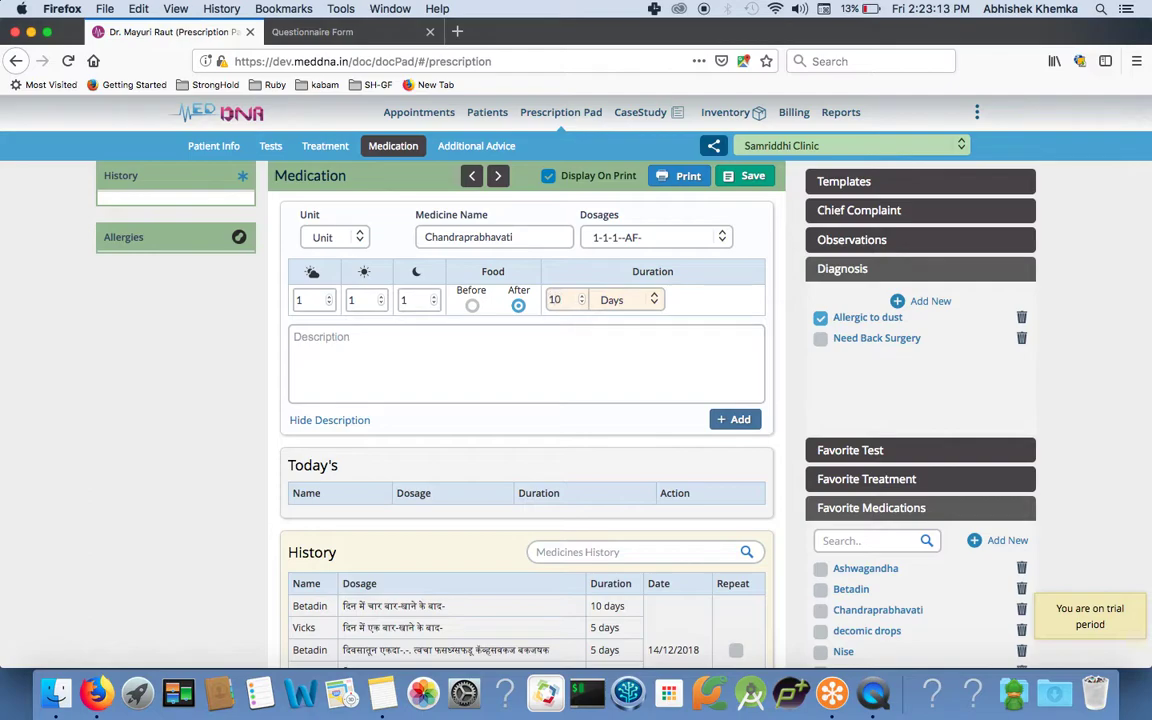
{"action": "left_click", "coordinate": [735, 419]}
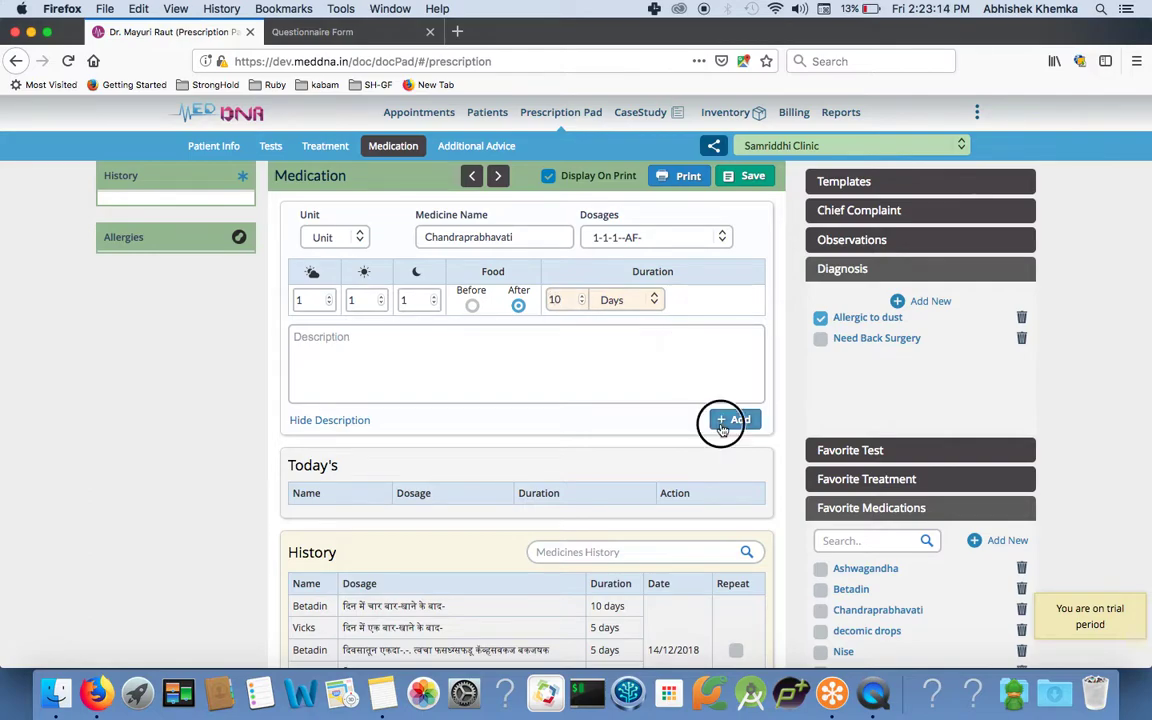
Add Ashwagandha, 0-1-1 after food for 10 days.
{"action": "left_click", "coordinate": [457, 236]}
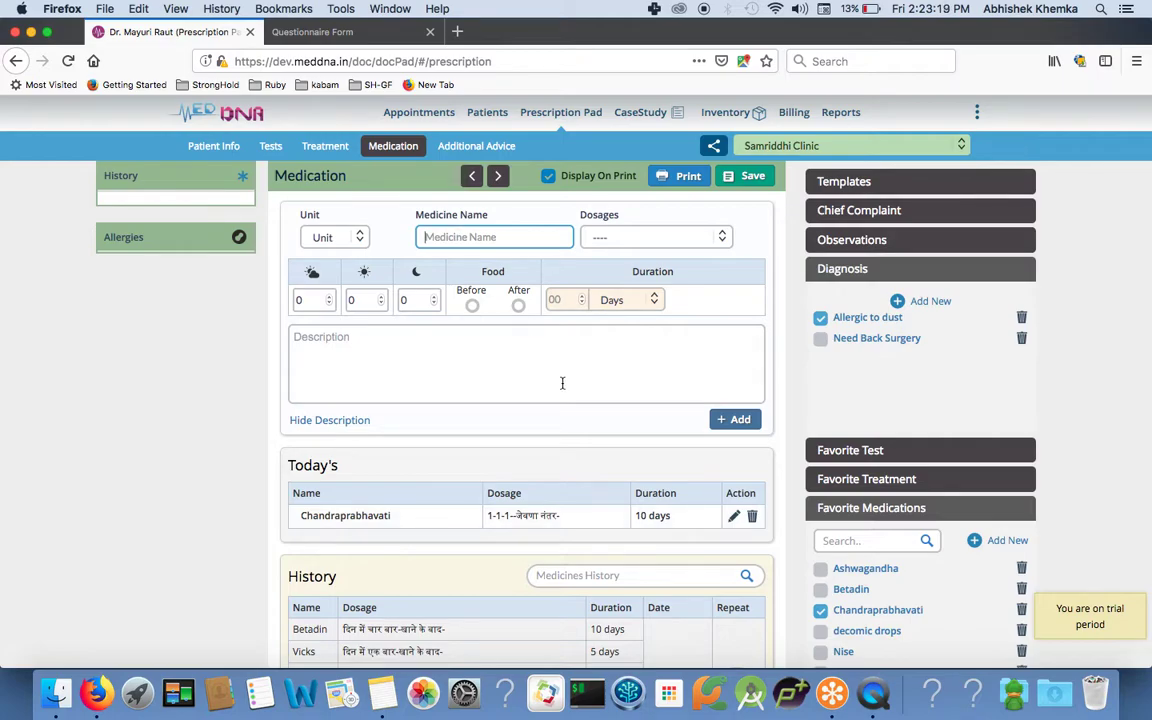
{"action": "type", "text": "as"}
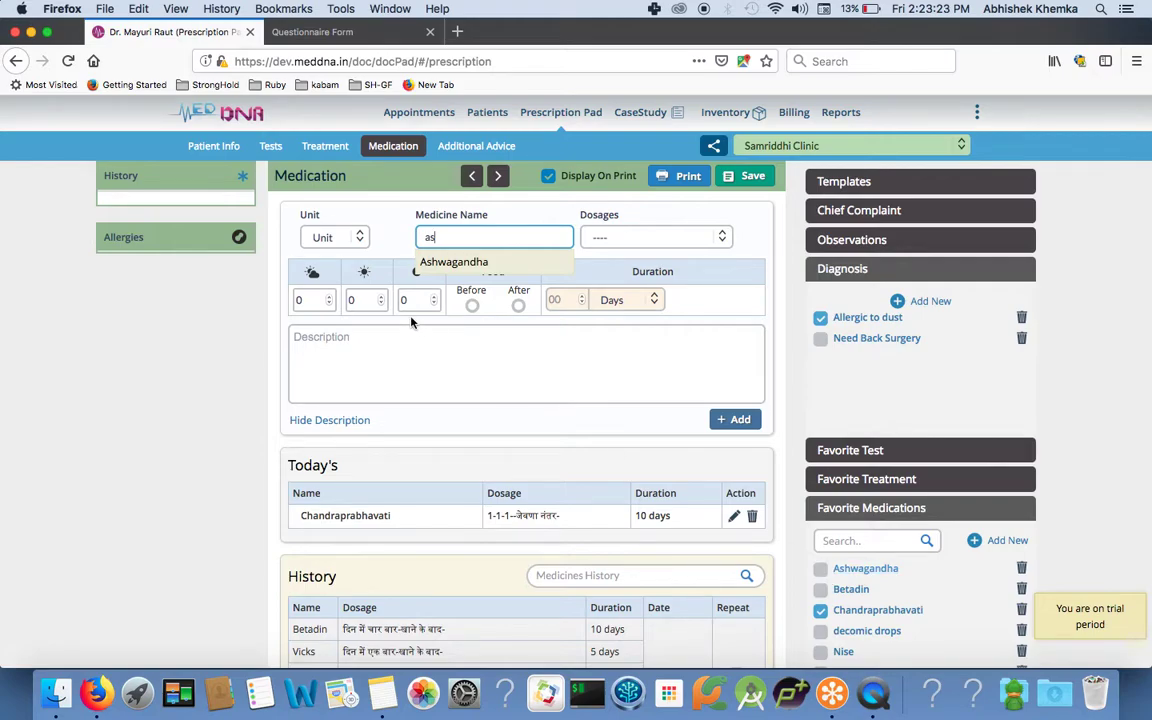
{"action": "left_click", "coordinate": [447, 261]}
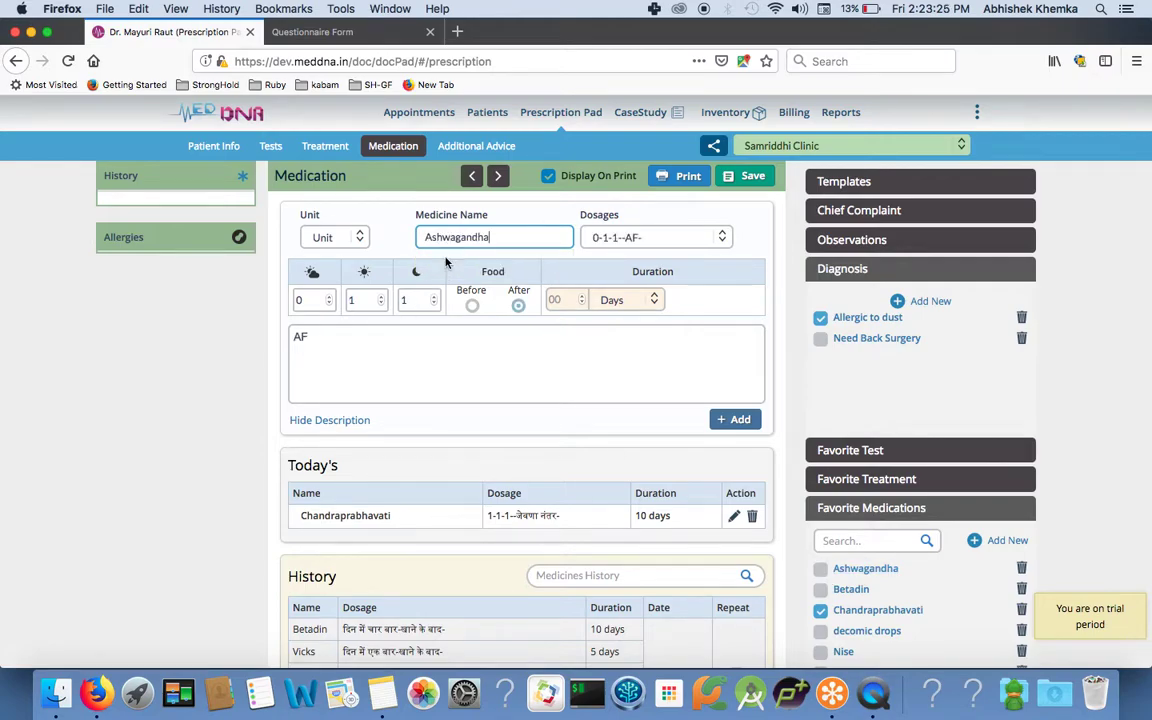
{"action": "left_click", "coordinate": [558, 299]}
{"action": "type", "text": "10"}
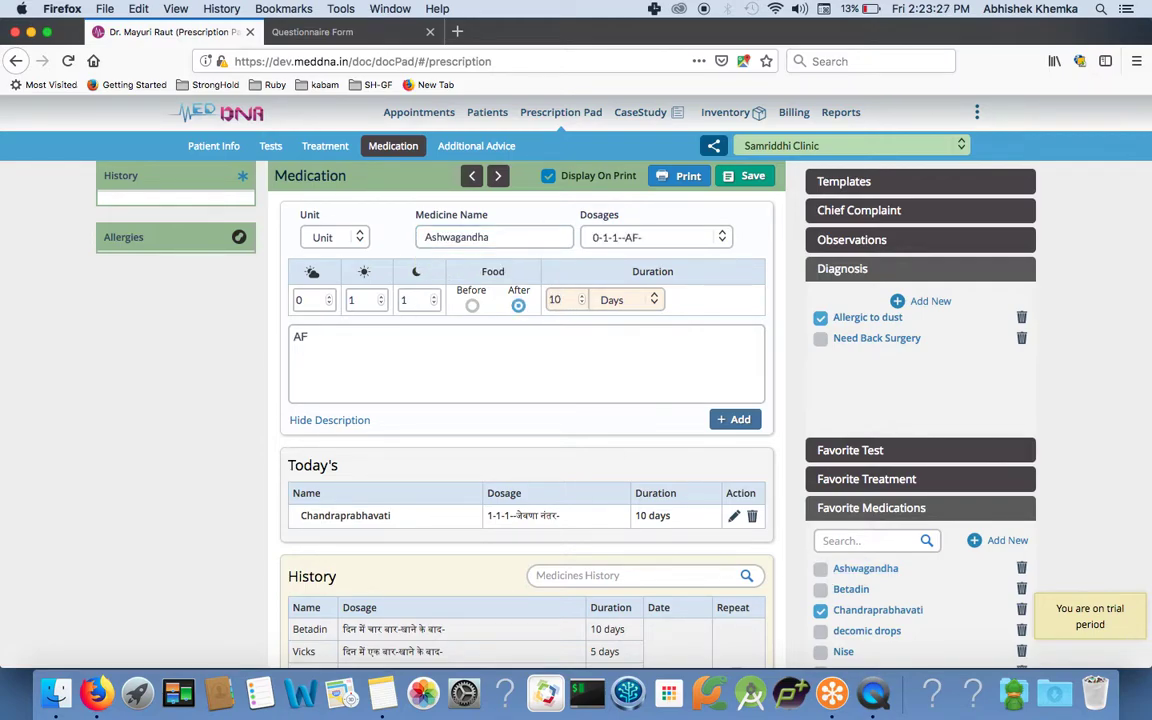
{"action": "left_click", "coordinate": [741, 419]}
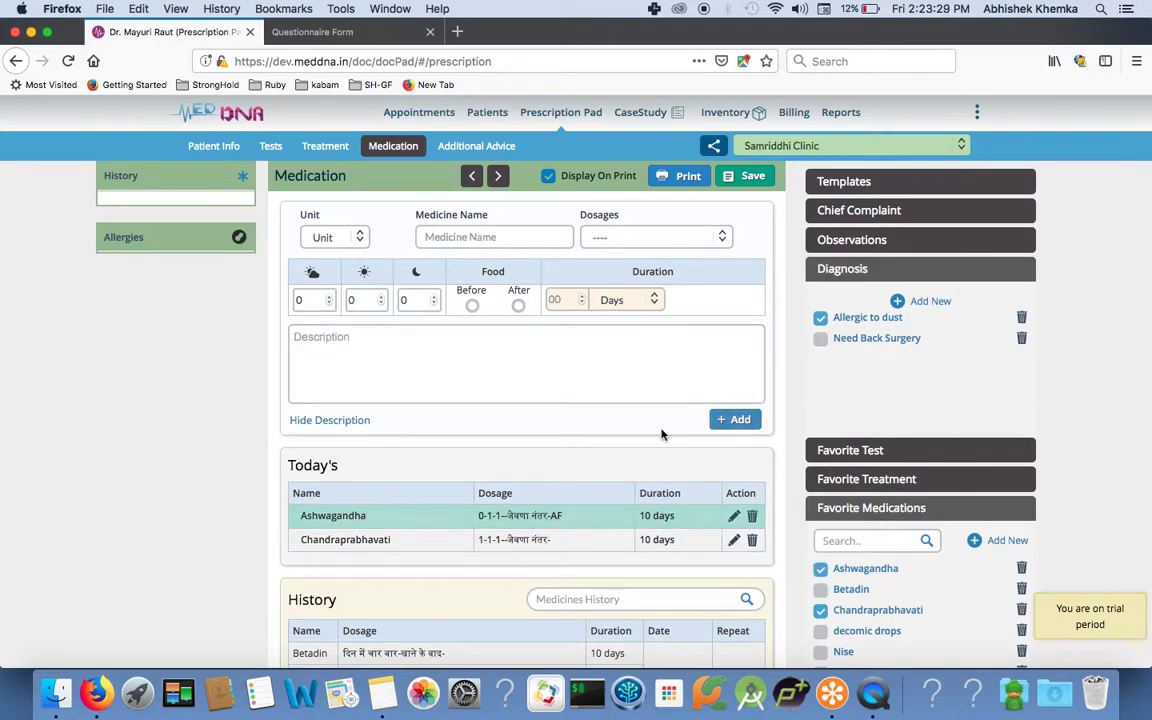
Delete the existing text in Additional Advice.
{"action": "left_click", "coordinate": [477, 146]}
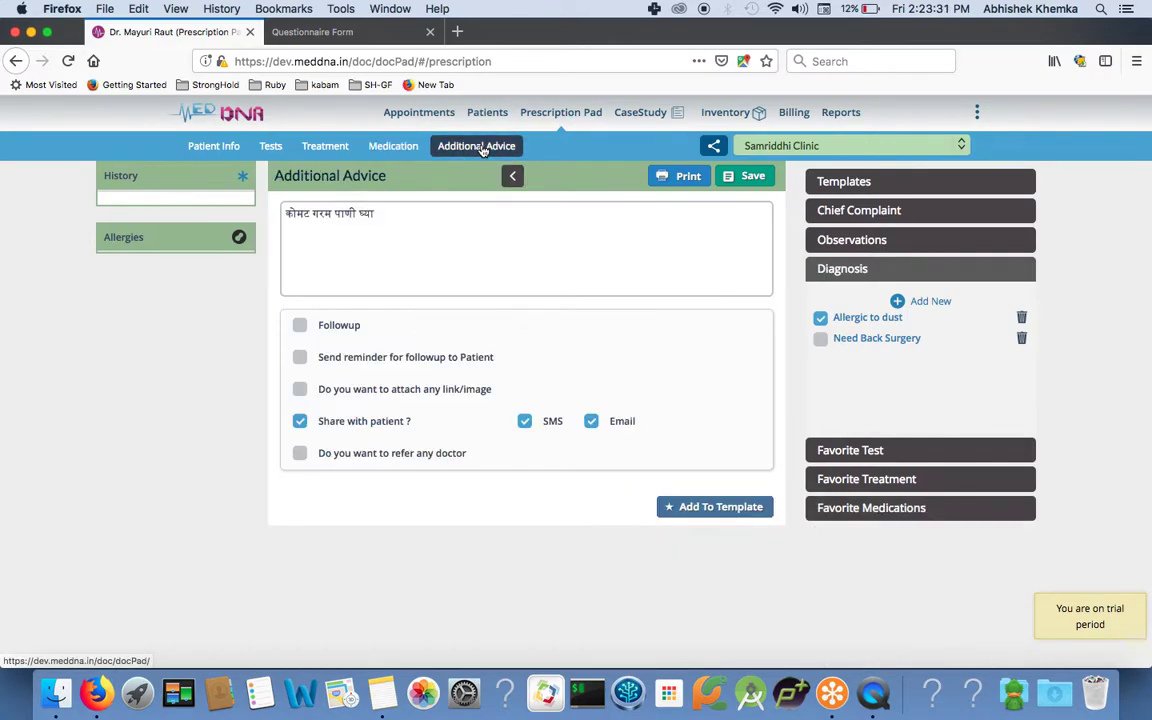
{"action": "left_click", "coordinate": [383, 214]}
{"action": "key", "text": "super+a"}
{"action": "key", "text": "BackSpace"}
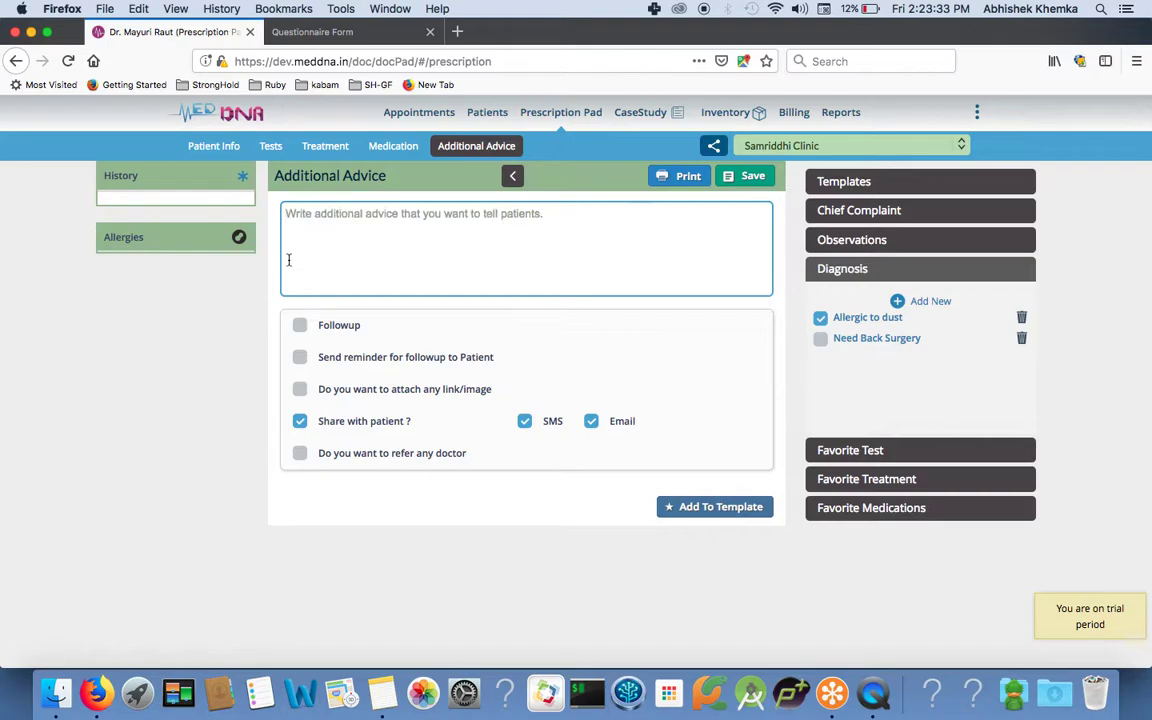
Set a 10-day follow-up with reminders and turn off Share with patient.
{"action": "left_click", "coordinate": [299, 325]}
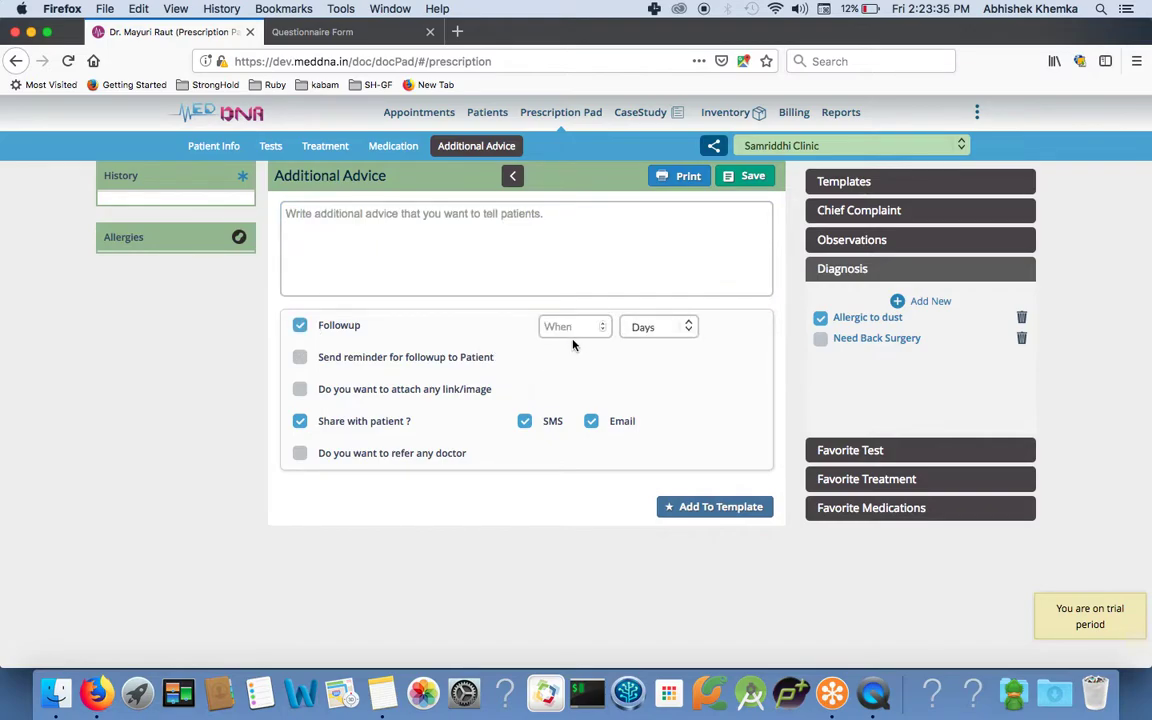
{"action": "left_click", "coordinate": [572, 327]}
{"action": "type", "text": "10"}
{"action": "left_click", "coordinate": [300, 358]}
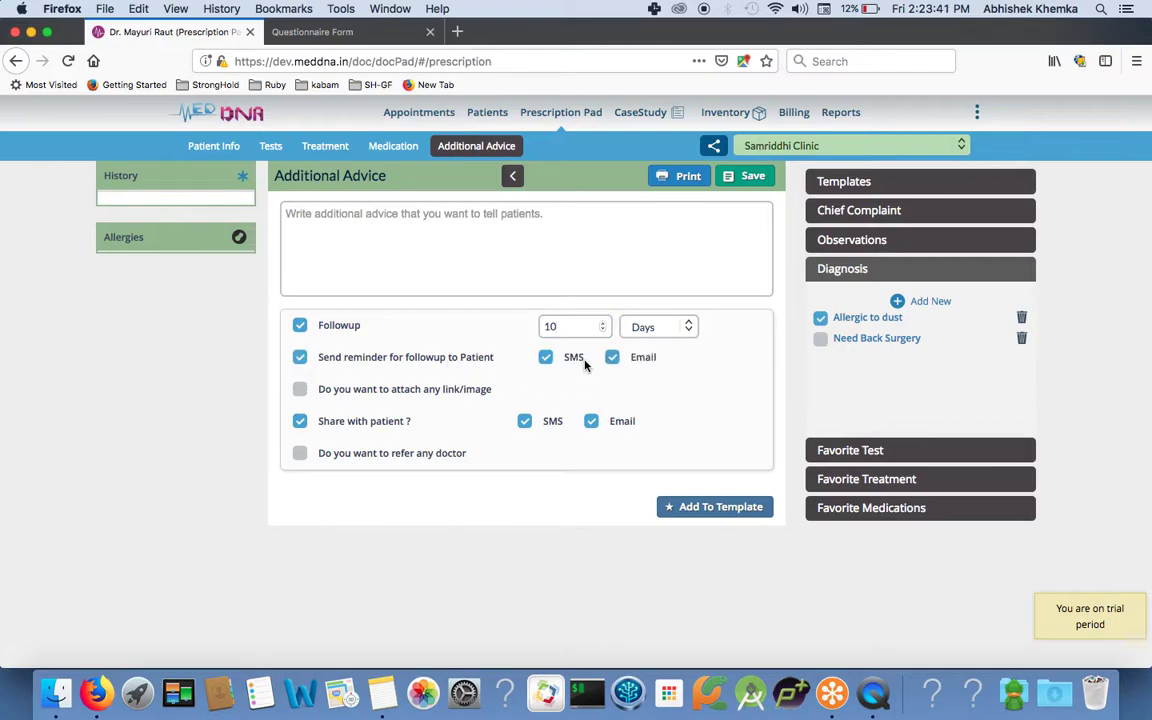
{"action": "left_click", "coordinate": [300, 421]}
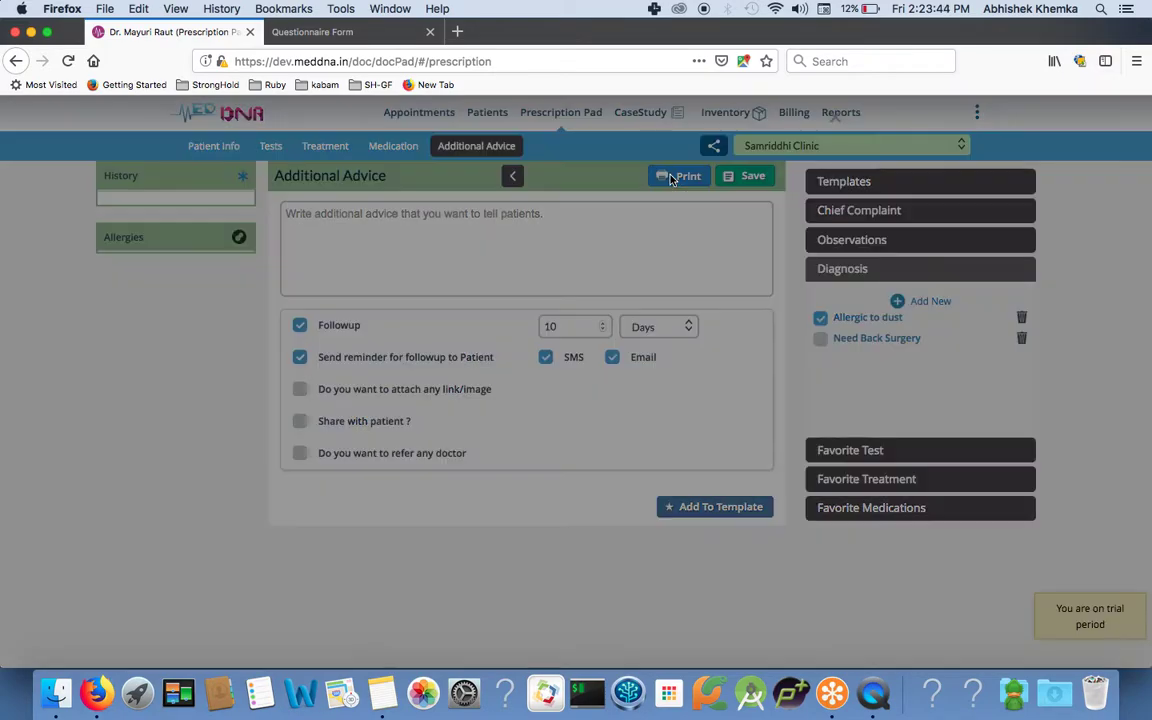
Preview the prescription, use Save and Print, cancel printing, and dismiss the saved notice.
{"action": "left_click", "coordinate": [676, 175]}
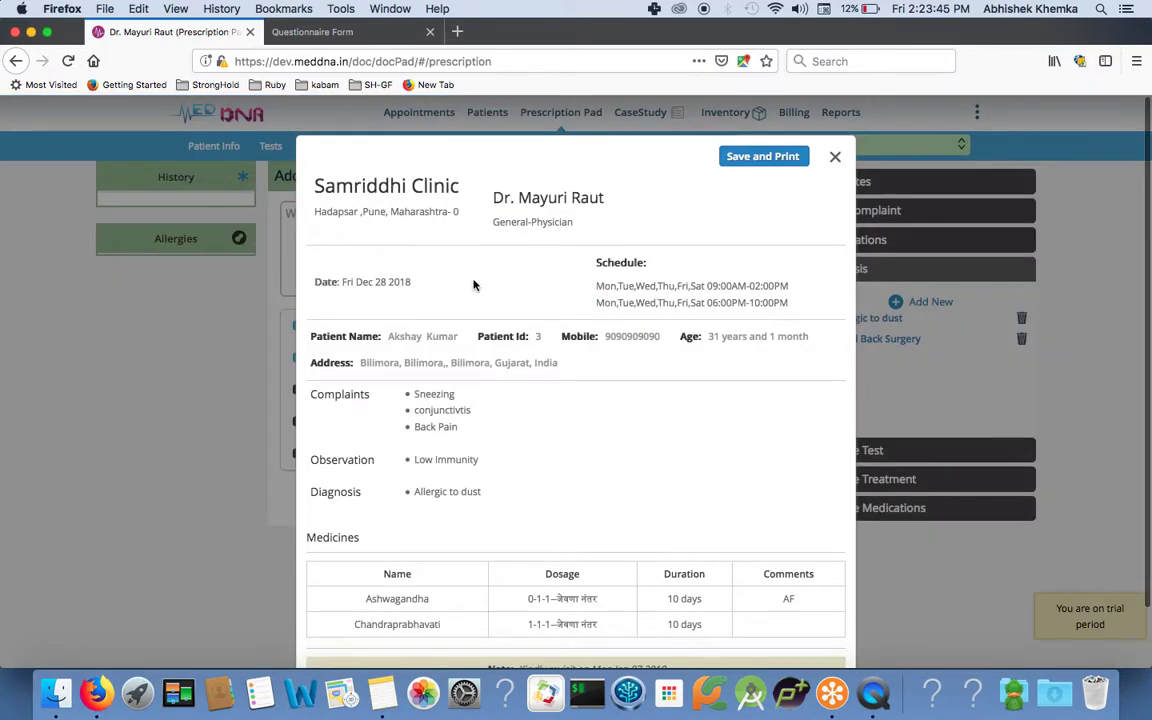
{"action": "scroll", "coordinate": [571, 301], "scroll_direction": "down", "scroll_amount": 2}
{"action": "scroll", "coordinate": [571, 301], "scroll_direction": "up", "scroll_amount": 2}
{"action": "scroll", "coordinate": [700, 299], "scroll_direction": "down", "scroll_amount": 2}
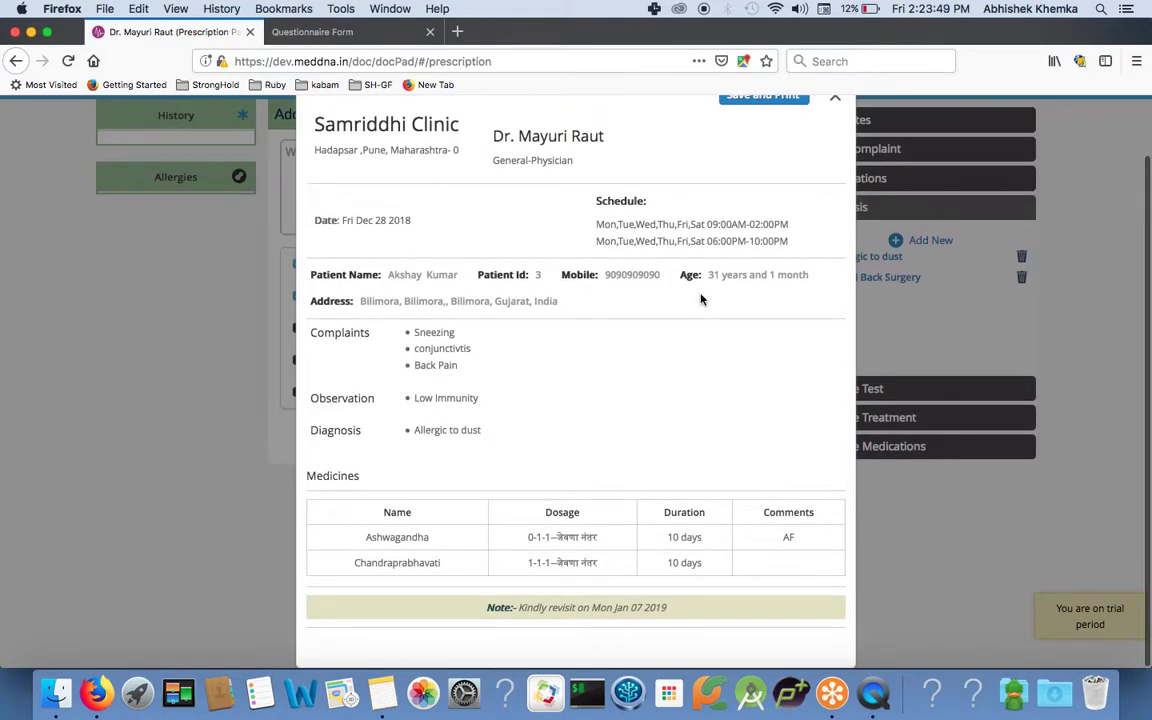
{"action": "scroll", "coordinate": [654, 464], "scroll_direction": "up", "scroll_amount": 2}
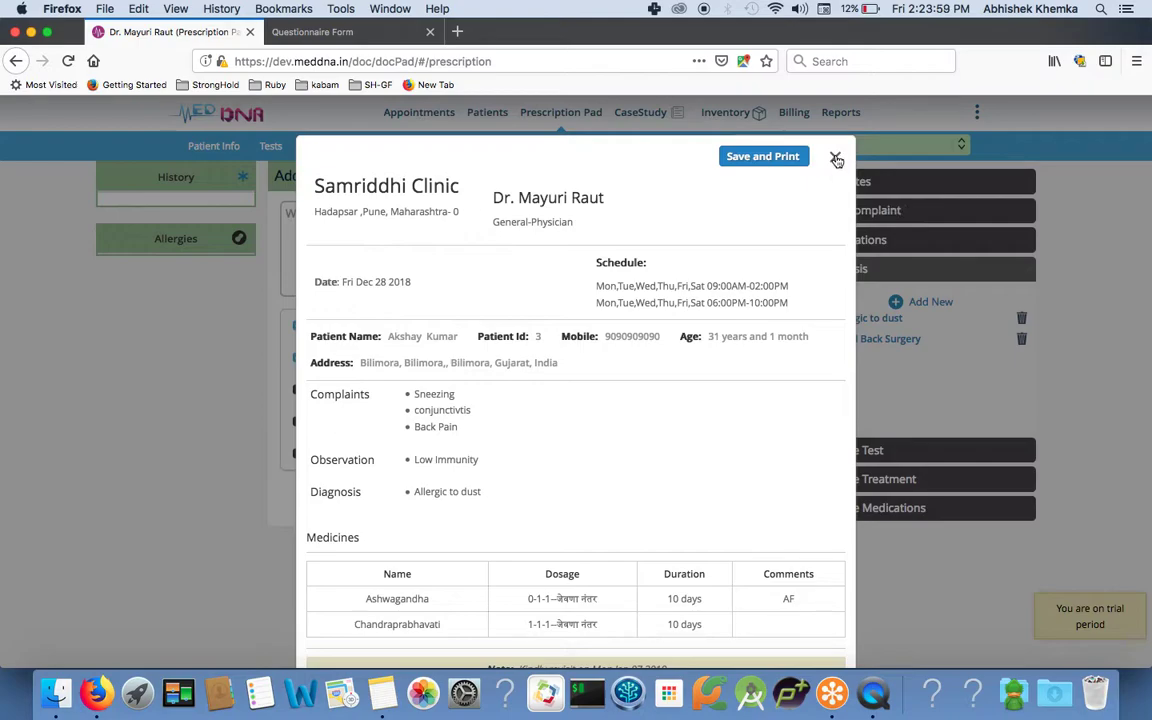
{"action": "left_click", "coordinate": [790, 156]}
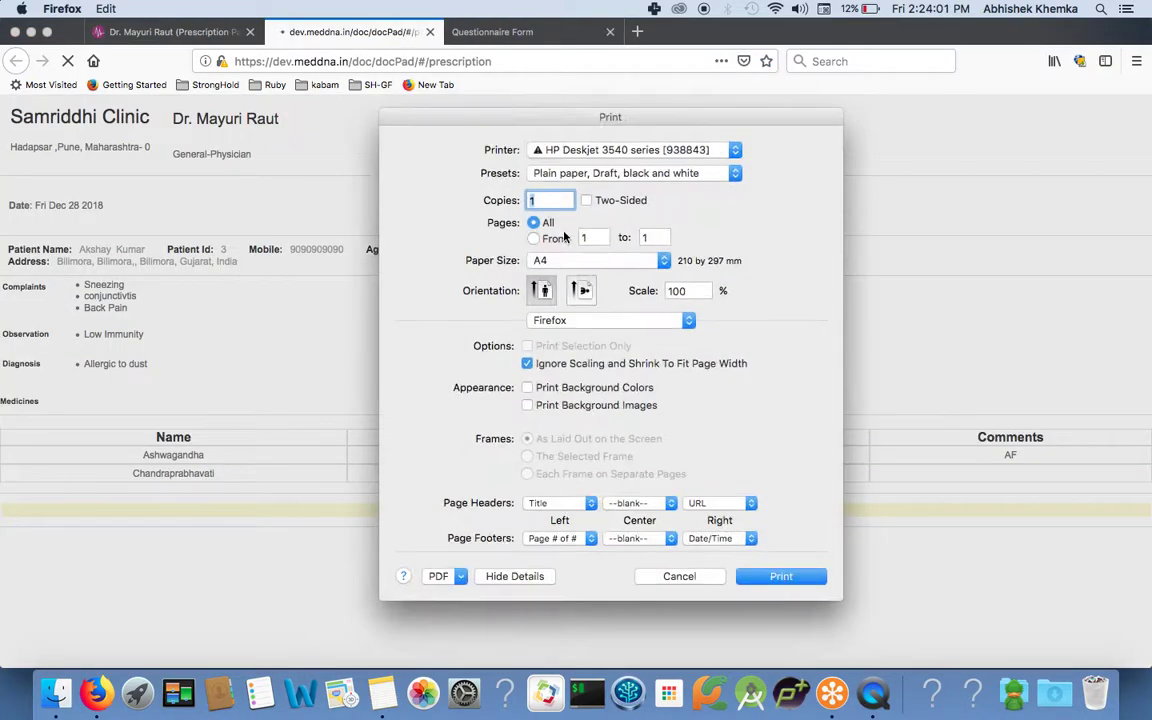
{"action": "left_click", "coordinate": [690, 578]}
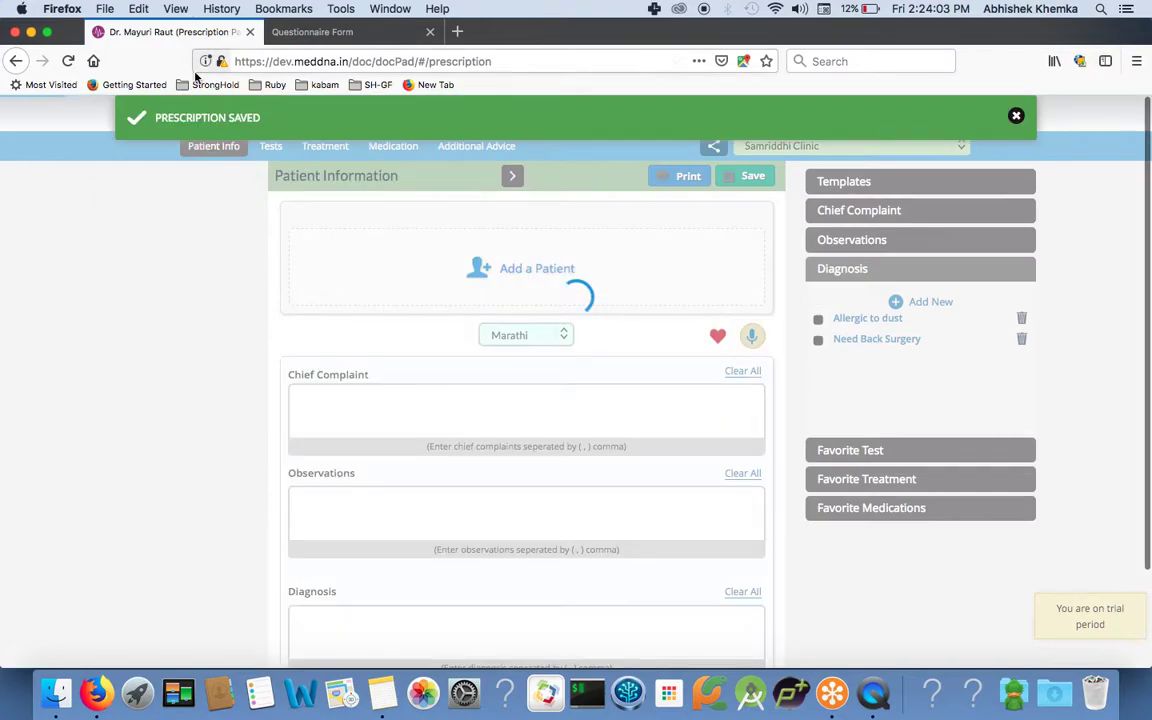
{"action": "left_click", "coordinate": [1016, 116]}
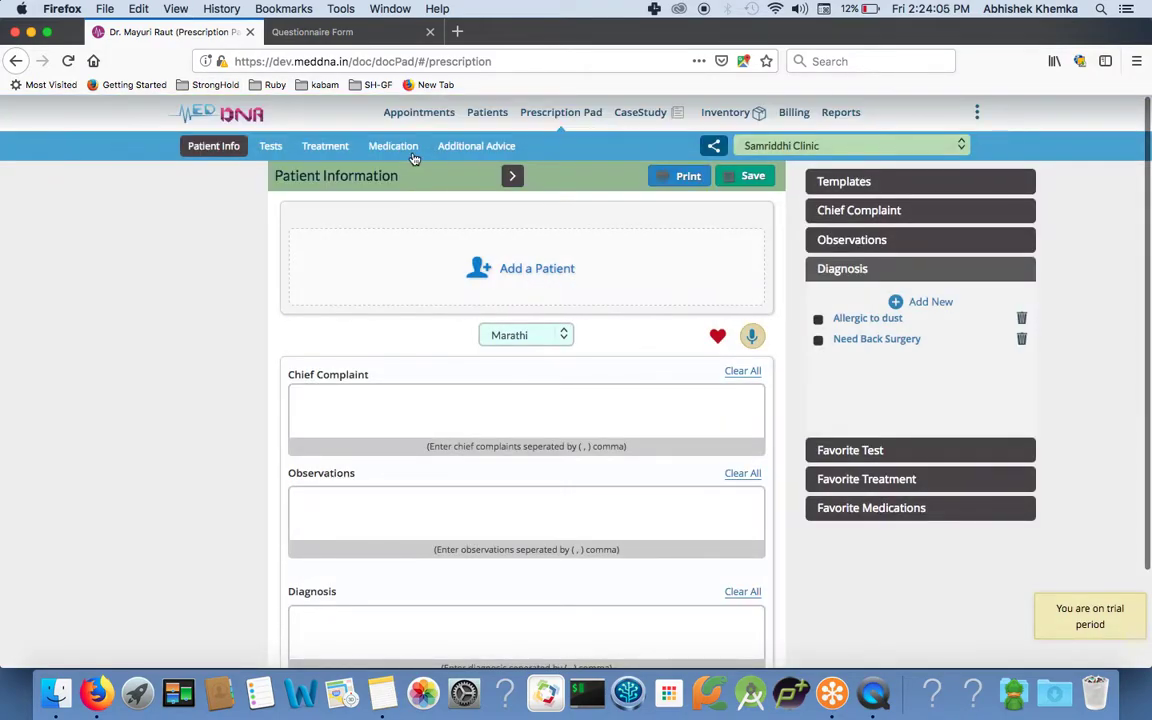
Search the Patients list by the patient's name and open their details page.
{"action": "left_click", "coordinate": [478, 116]}
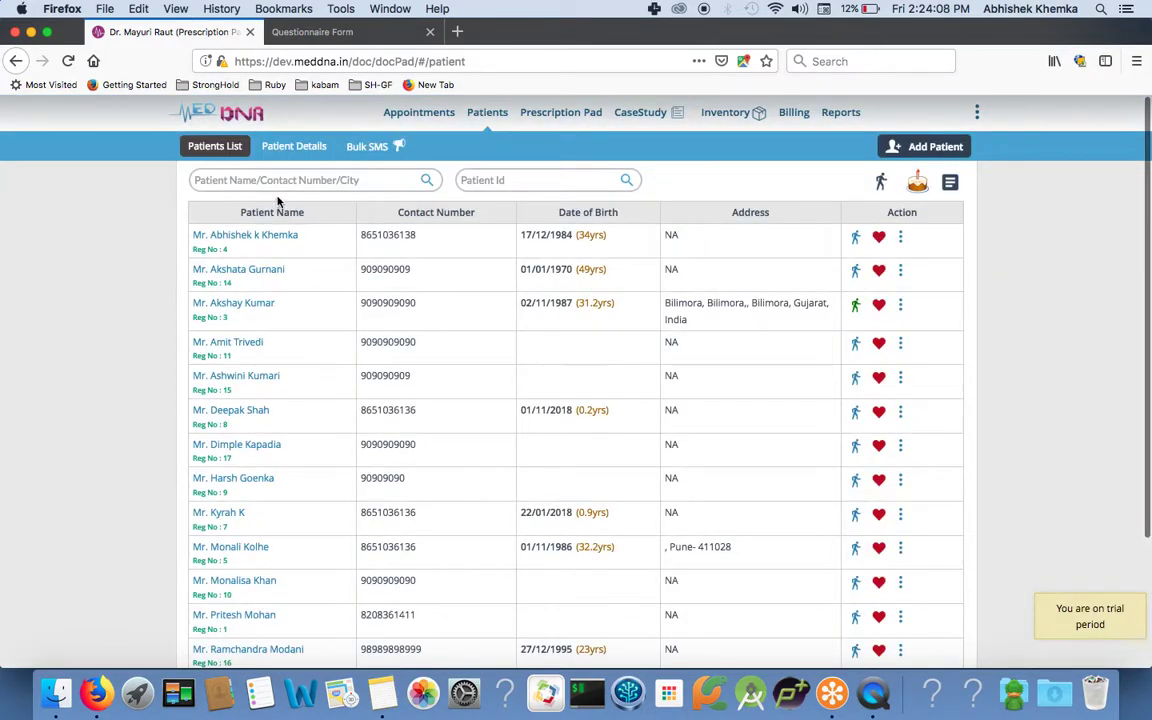
{"action": "left_click", "coordinate": [255, 180]}
{"action": "type", "text": "akshay"}
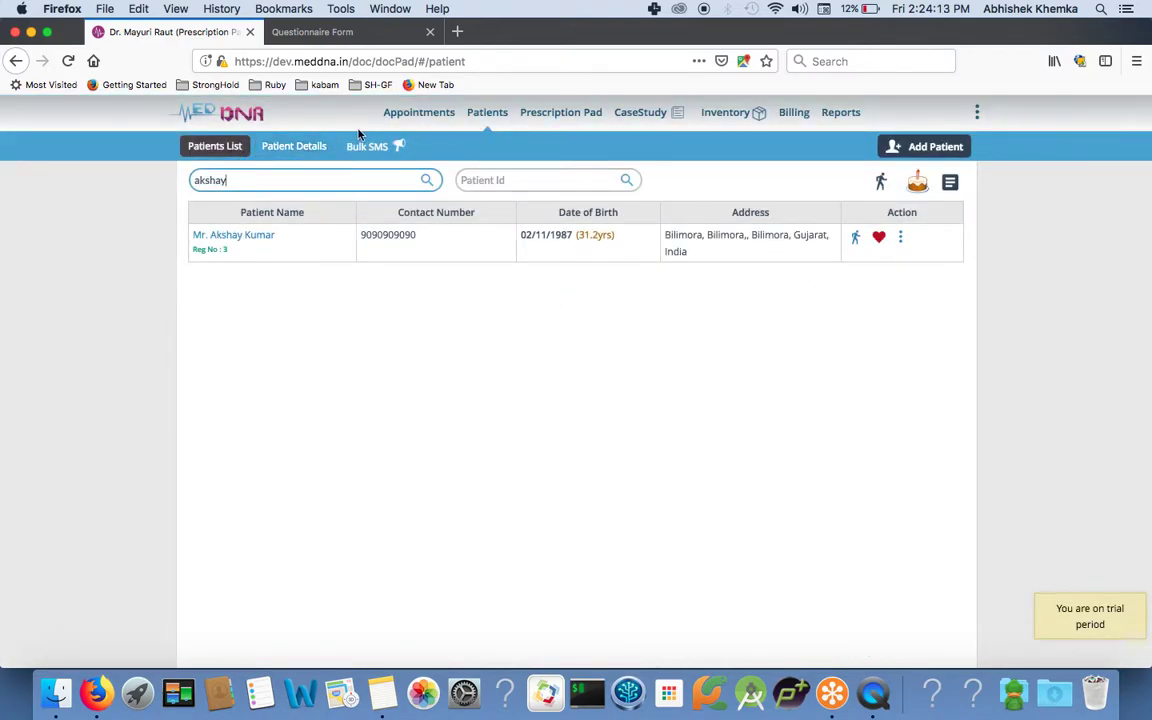
{"action": "left_click", "coordinate": [235, 236]}
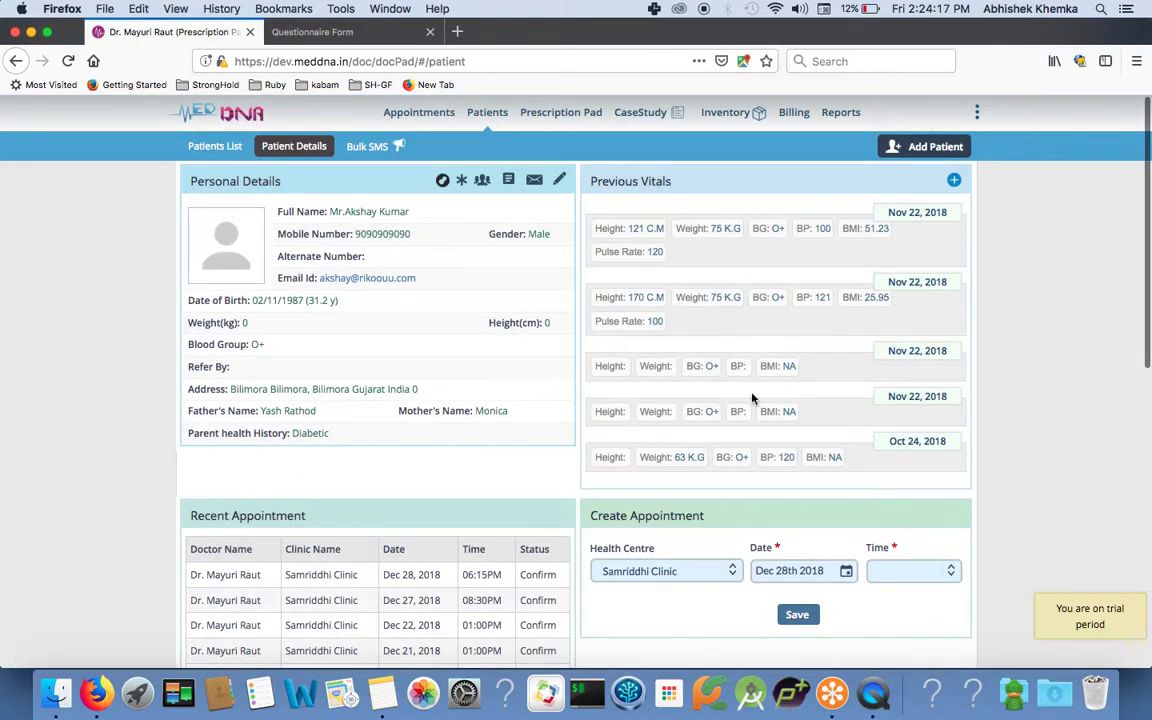
{"action": "scroll", "coordinate": [645, 275], "scroll_direction": "down", "scroll_amount": 2}
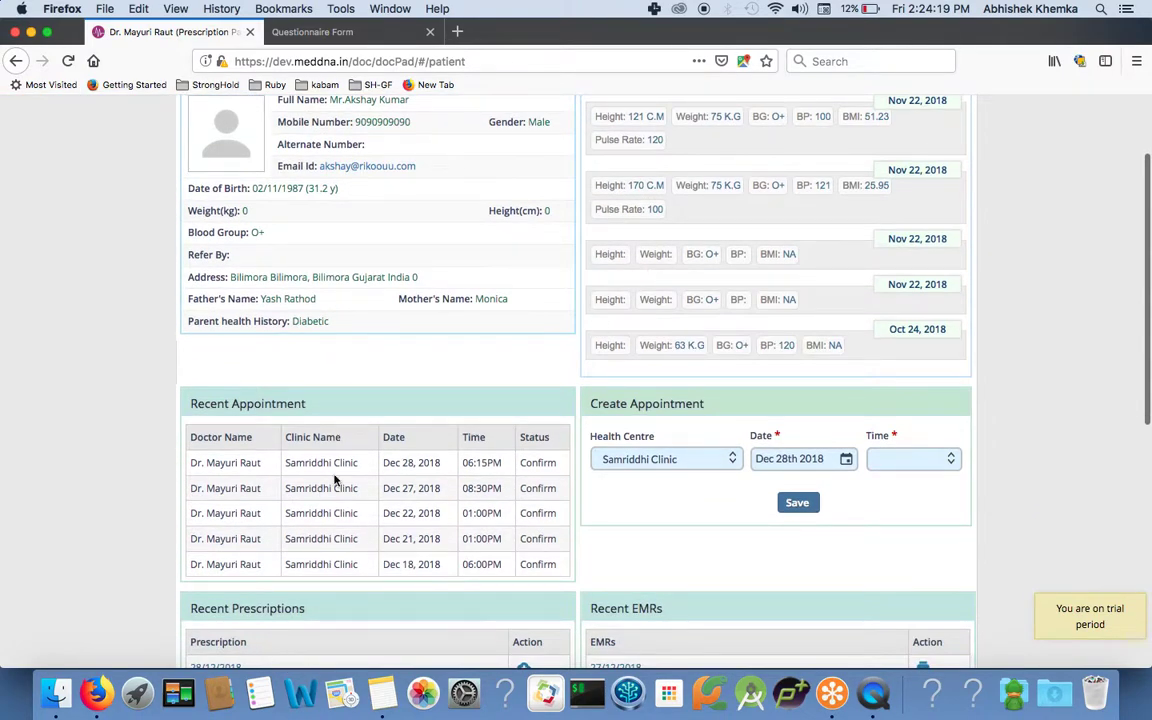
{"action": "scroll", "coordinate": [437, 555], "scroll_direction": "down", "scroll_amount": 2}
{"action": "scroll", "coordinate": [425, 451], "scroll_direction": "down", "scroll_amount": 4}
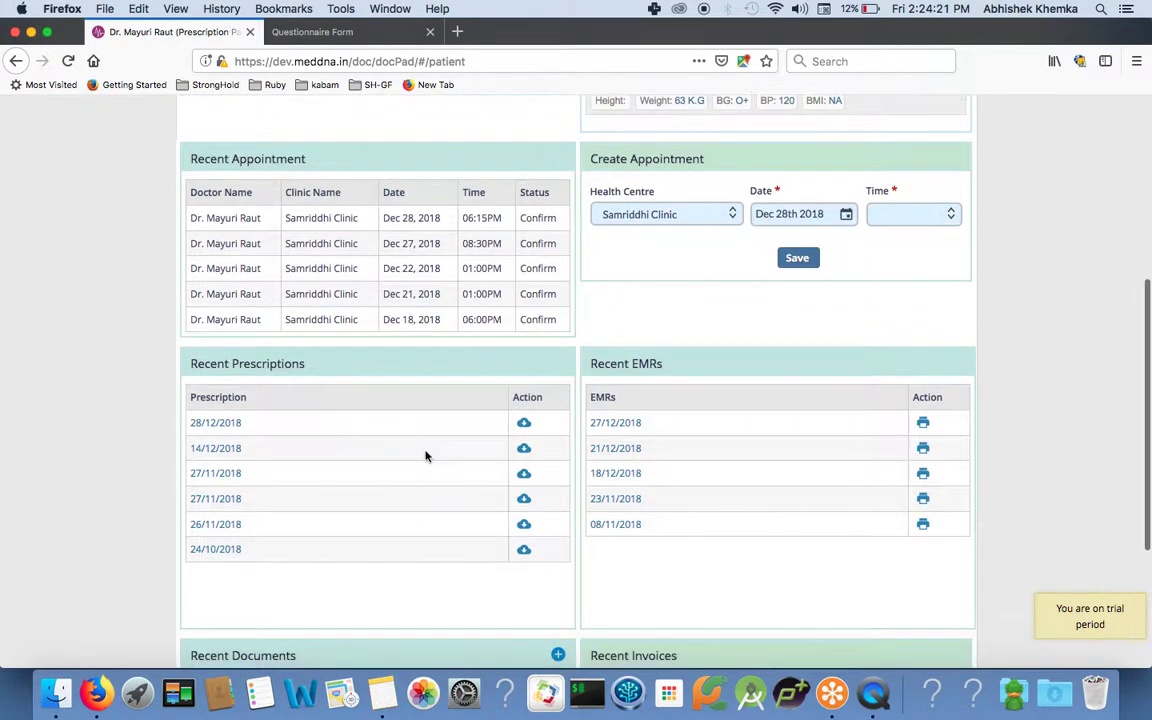
{"action": "left_click", "coordinate": [215, 423]}
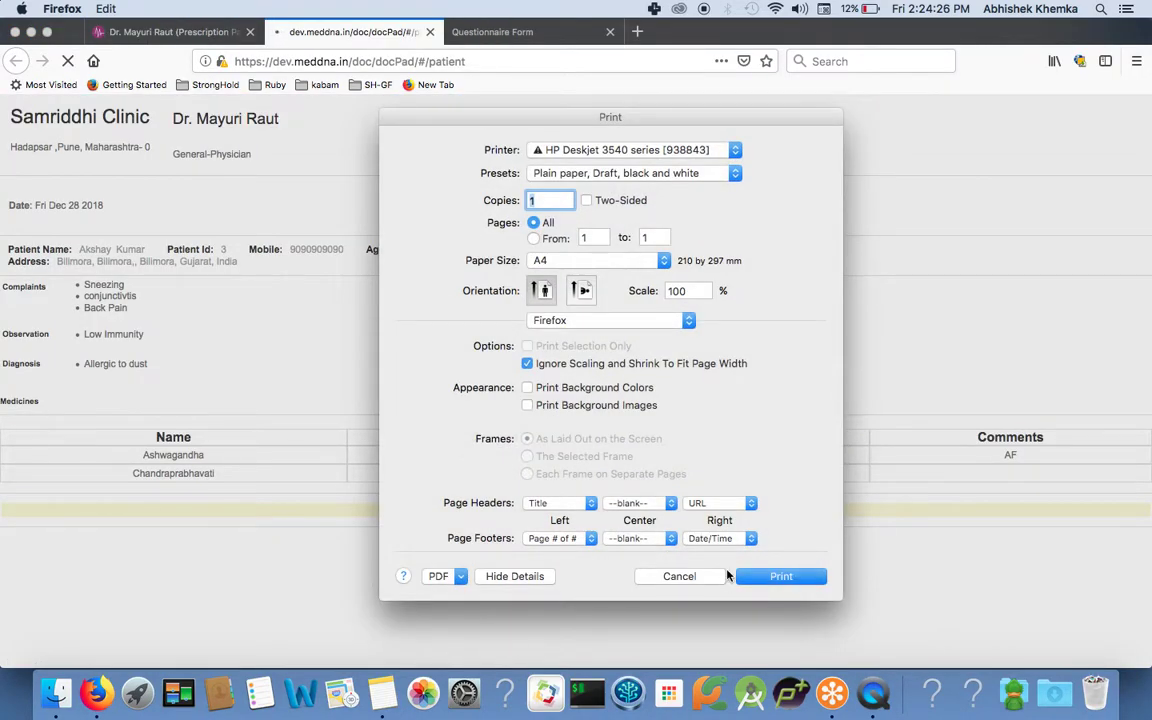
{"action": "left_click", "coordinate": [699, 577]}
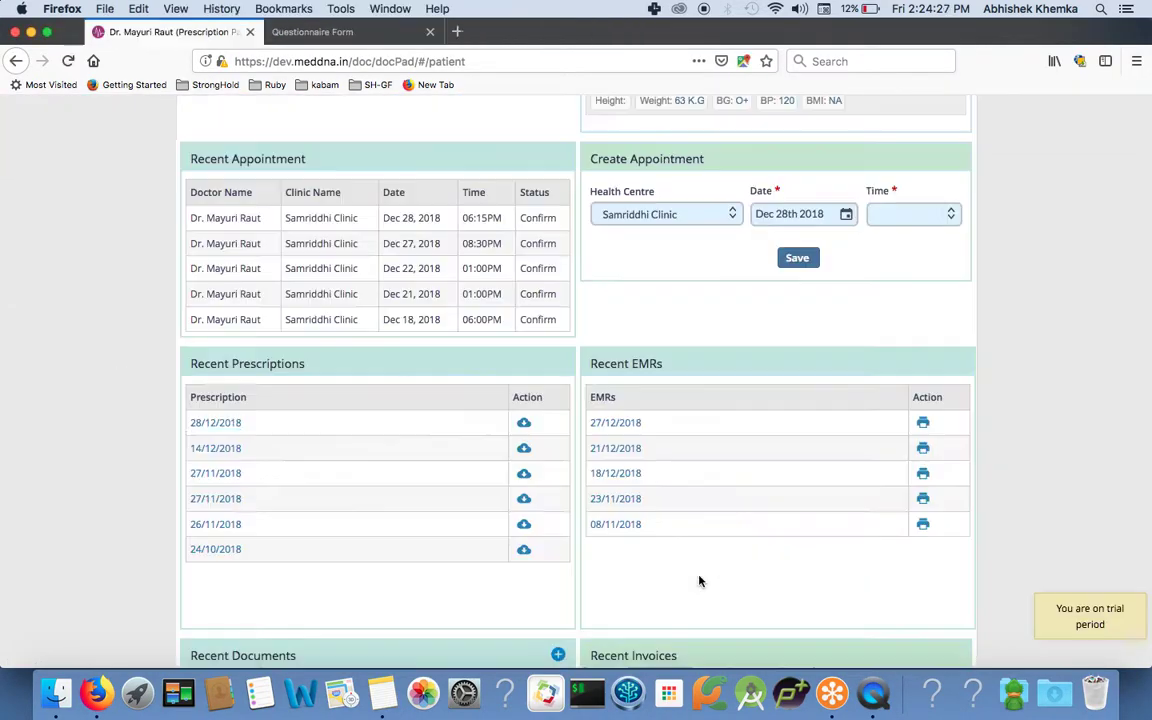
{"action": "left_click", "coordinate": [525, 424]}
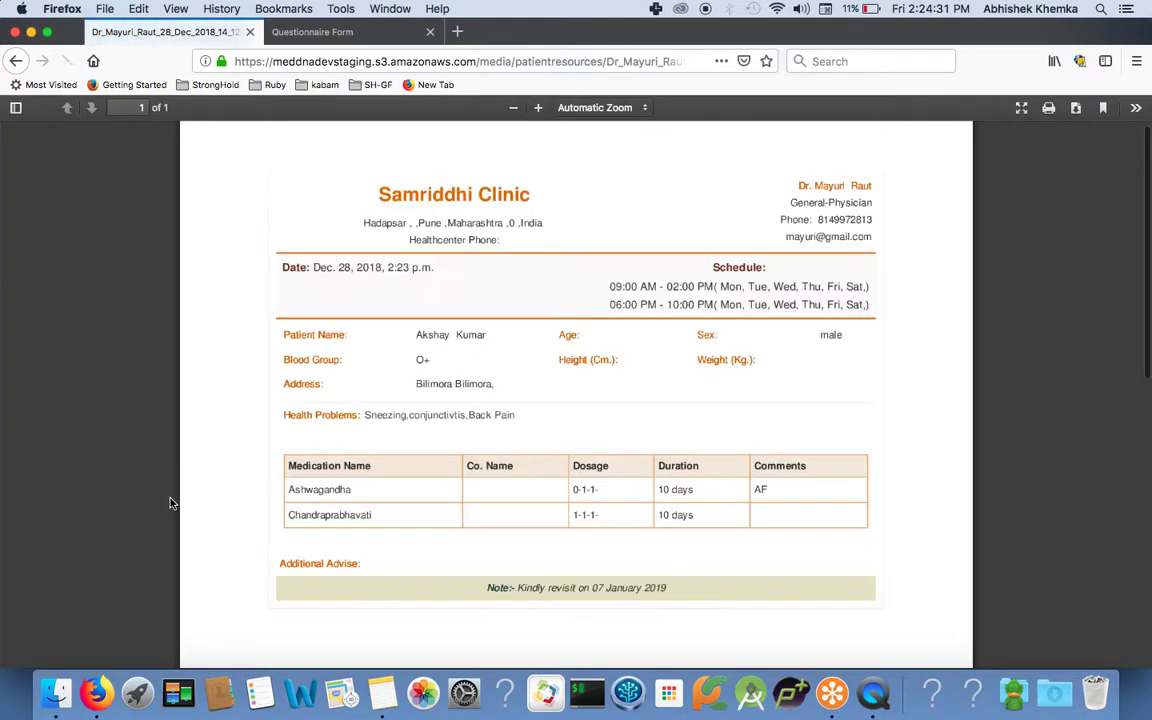
{"action": "scroll", "coordinate": [485, 386], "scroll_direction": "down", "scroll_amount": 2}
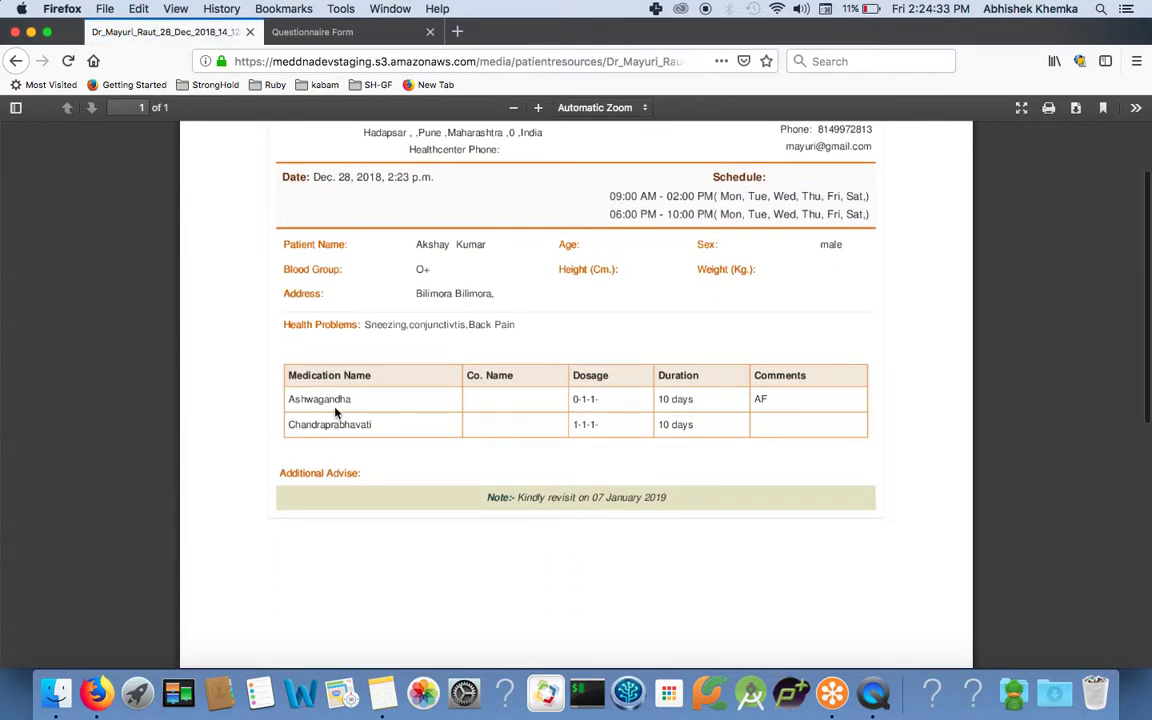
{"action": "scroll", "coordinate": [374, 437], "scroll_direction": "down", "scroll_amount": 2}
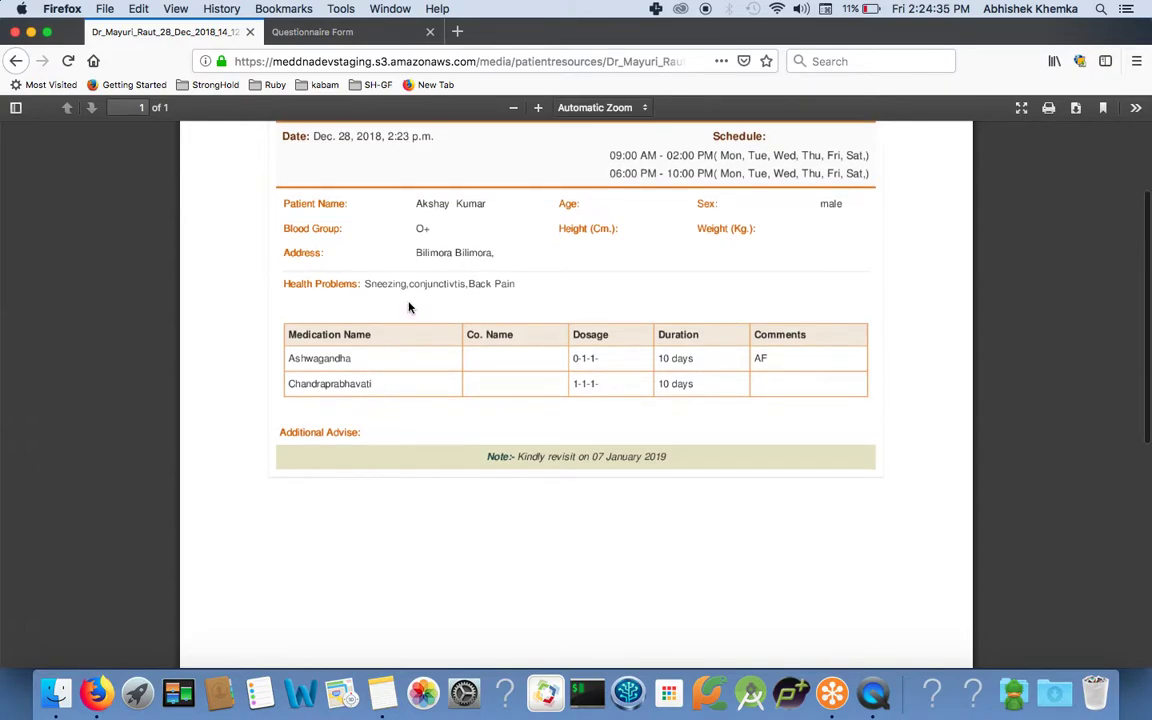
{"action": "scroll", "coordinate": [409, 316], "scroll_direction": "down", "scroll_amount": 5}
{"action": "scroll", "coordinate": [409, 316], "scroll_direction": "down", "scroll_amount": 1}
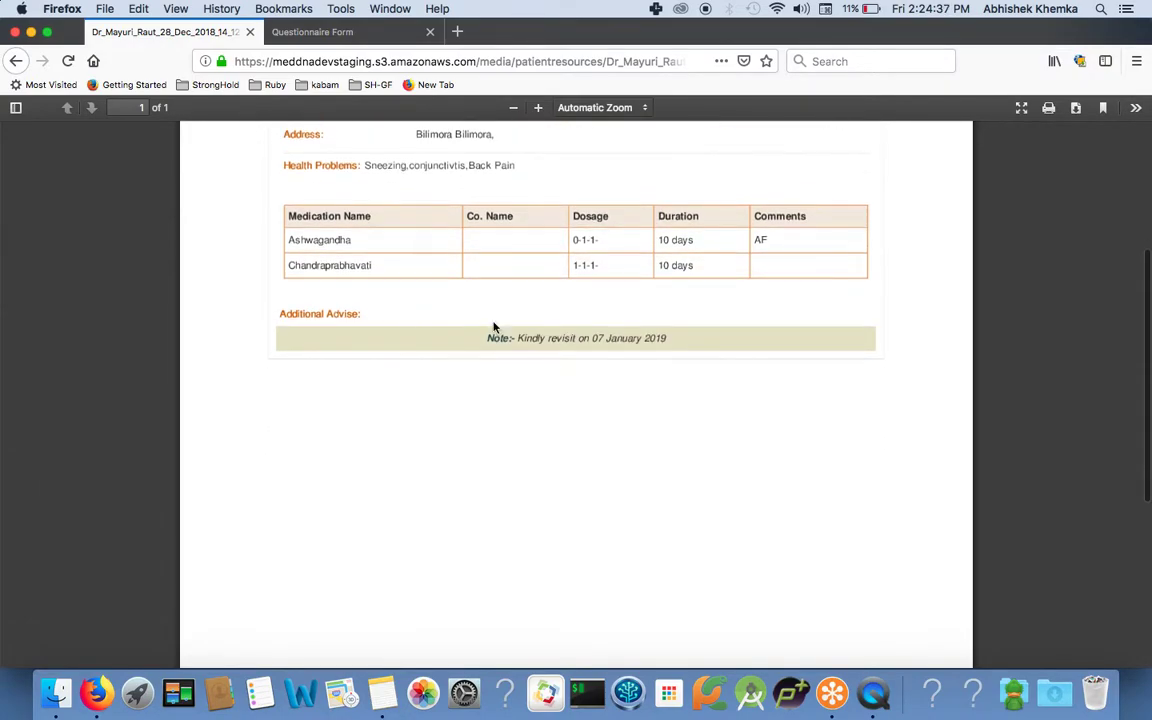
{"action": "left_click", "coordinate": [16, 61]}
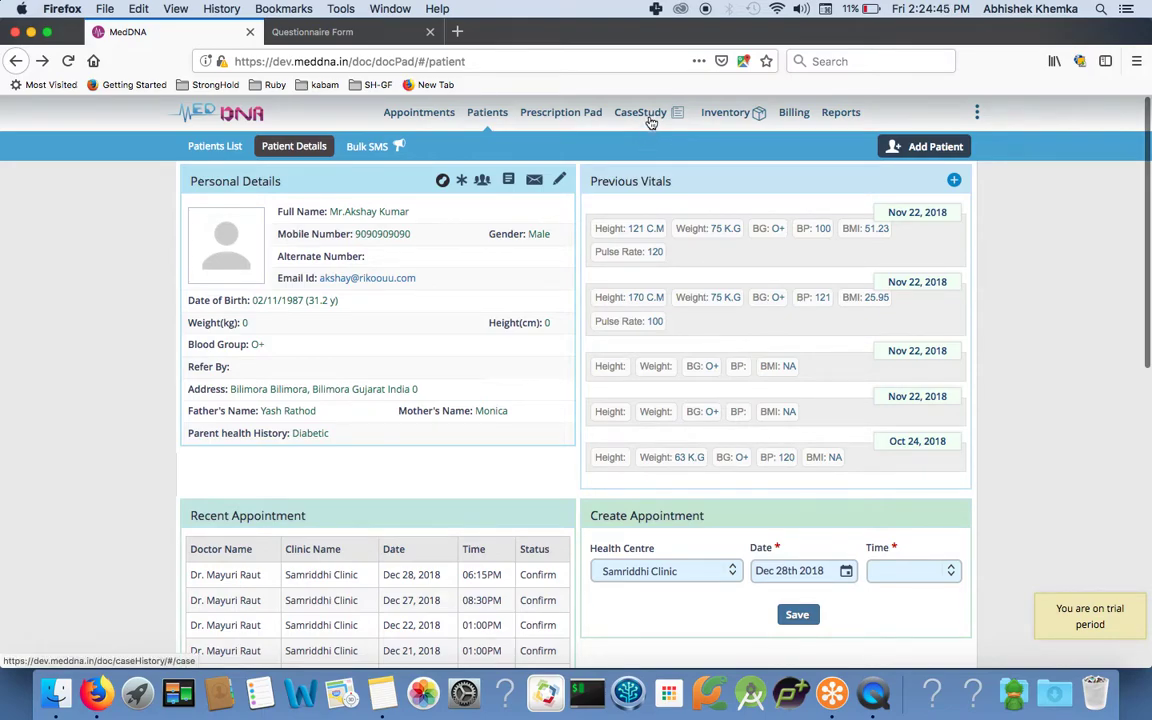
Open the patient's case study and scroll down through its question form.
{"action": "left_click", "coordinate": [651, 120]}
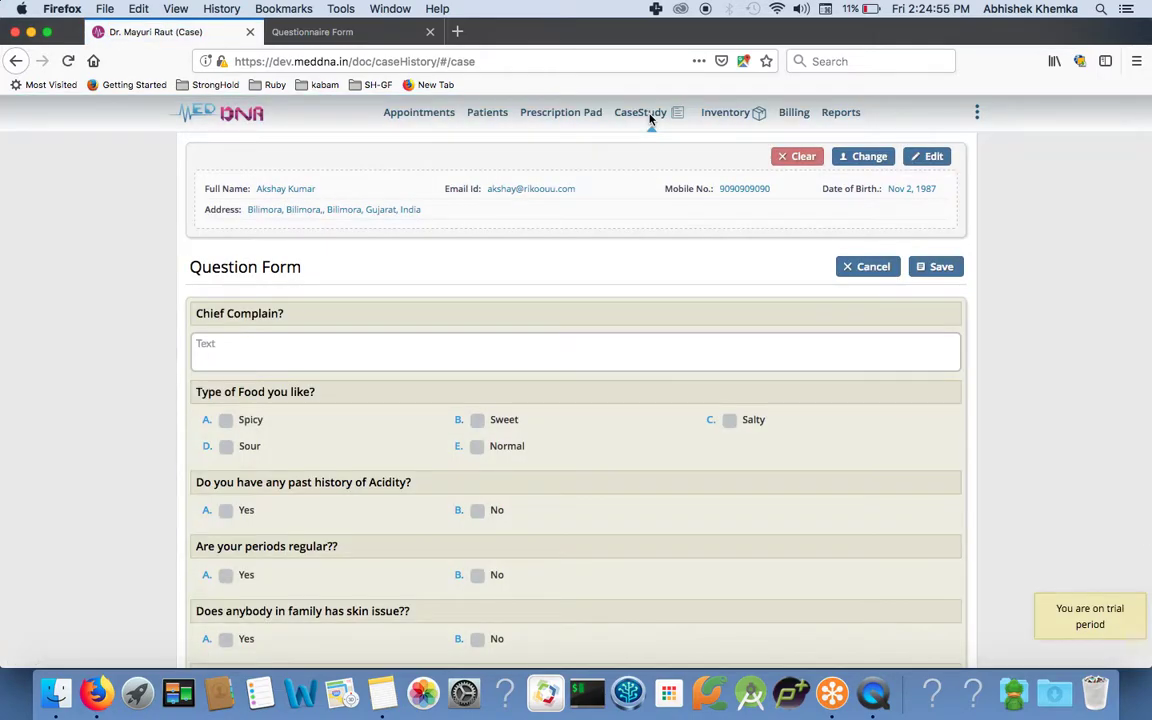
{"action": "scroll", "coordinate": [378, 323], "scroll_direction": "down", "scroll_amount": 1}
{"action": "scroll", "coordinate": [375, 321], "scroll_direction": "down", "scroll_amount": 2}
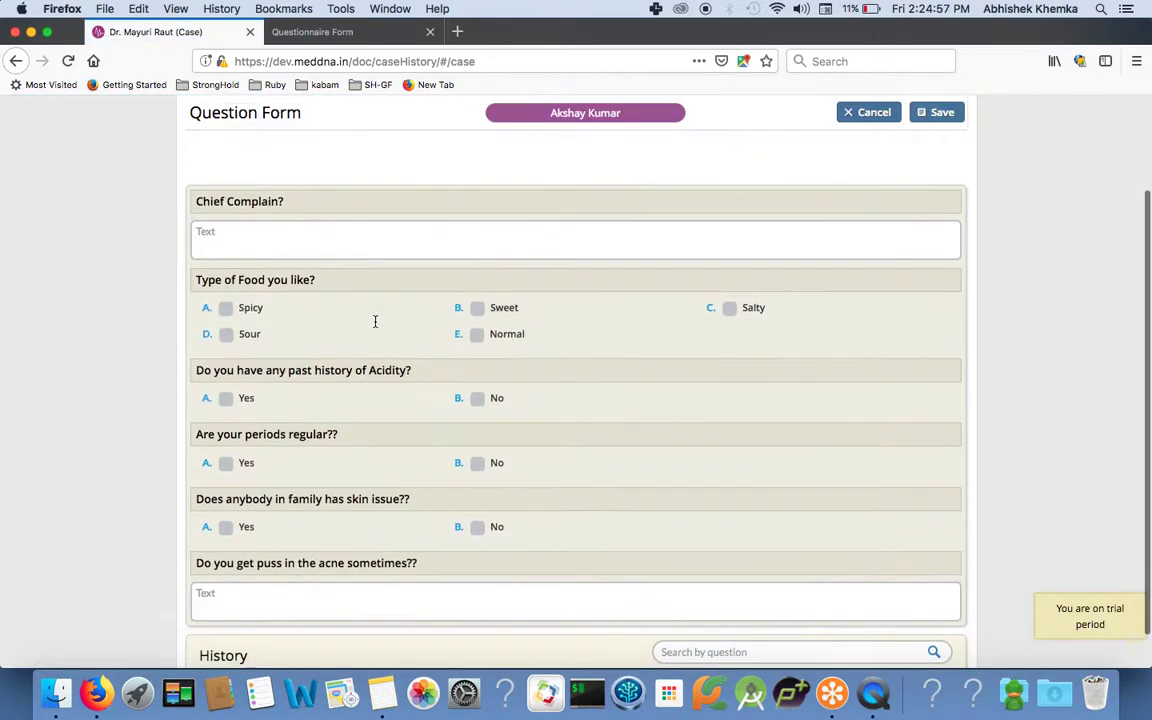
{"action": "scroll", "coordinate": [376, 327], "scroll_direction": "down", "scroll_amount": 1}
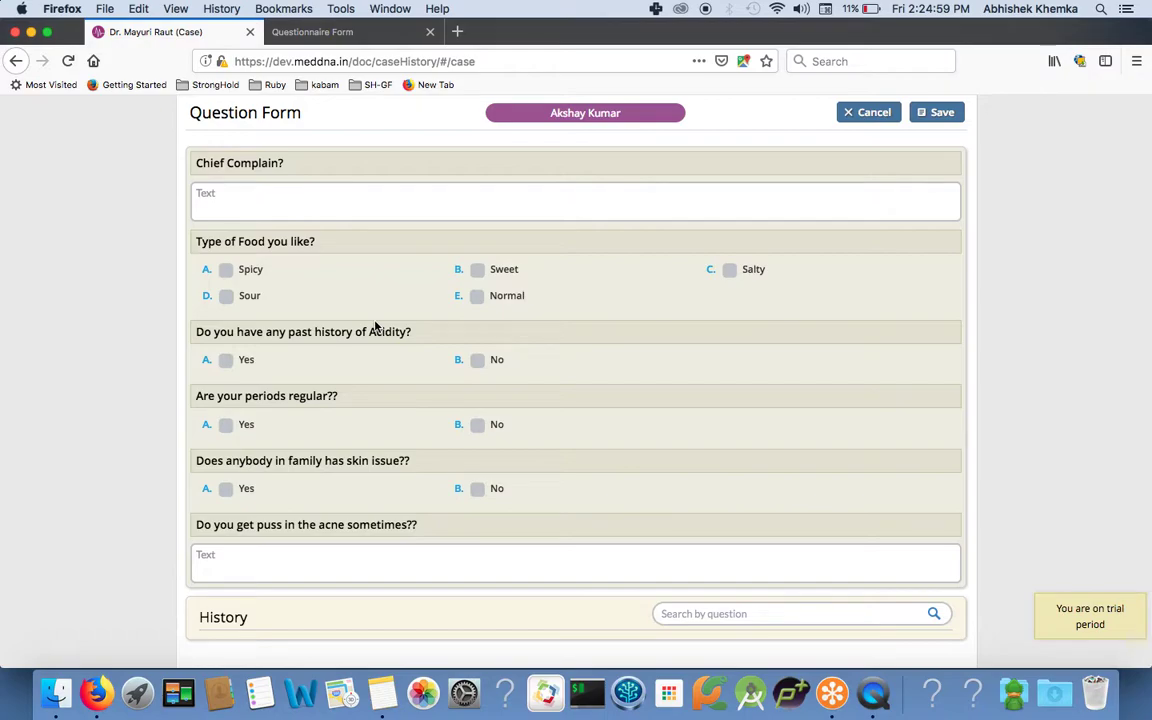
Mark Yes under 'Are your periods regular??' and review the rest of the form.
{"action": "left_click", "coordinate": [299, 428]}
{"action": "left_click", "coordinate": [230, 427]}
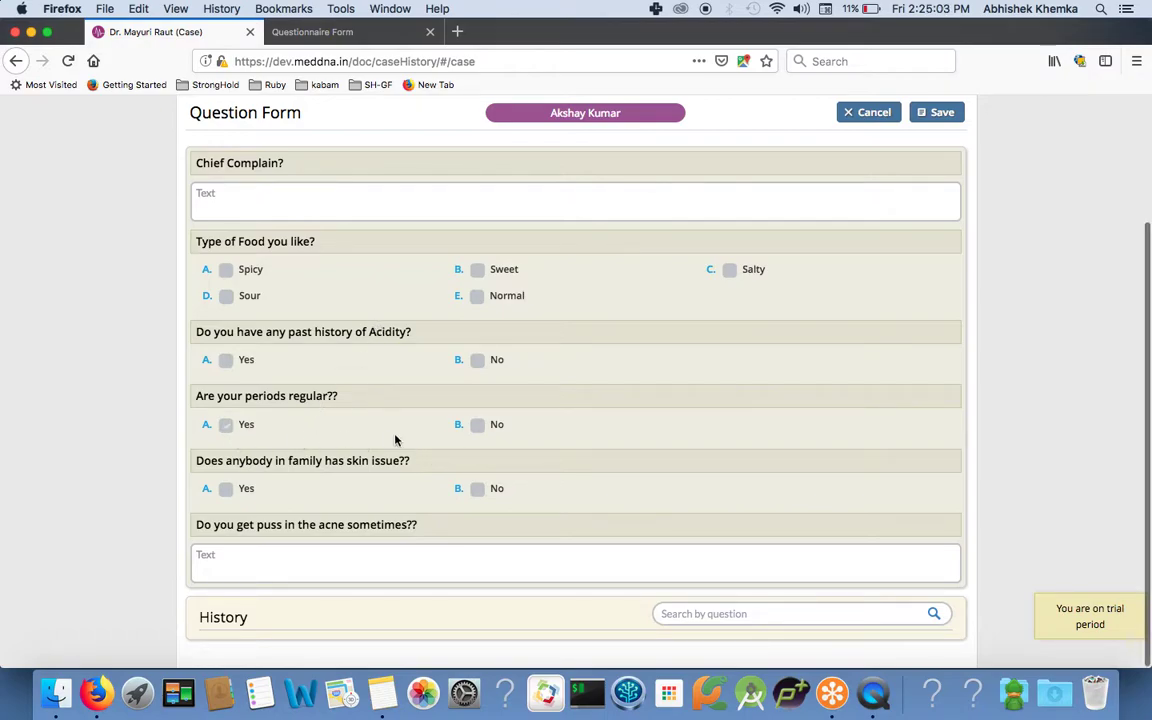
{"action": "left_click", "coordinate": [307, 438]}
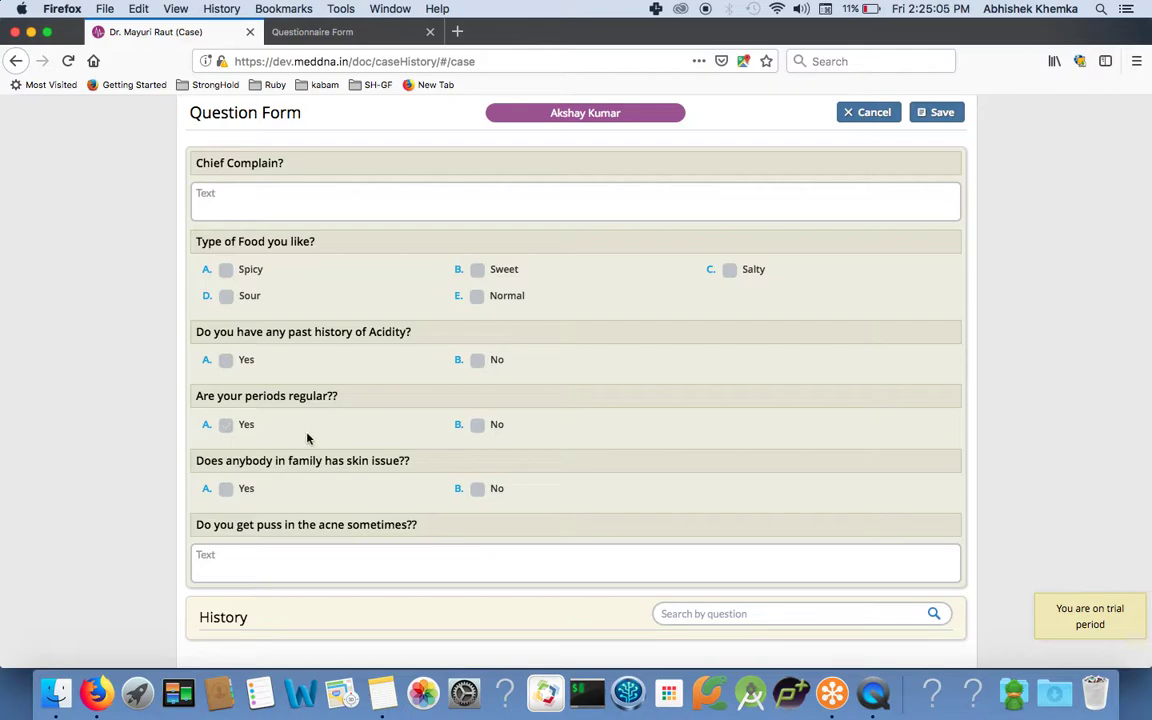
{"action": "scroll", "coordinate": [957, 334], "scroll_direction": "up", "scroll_amount": 3}
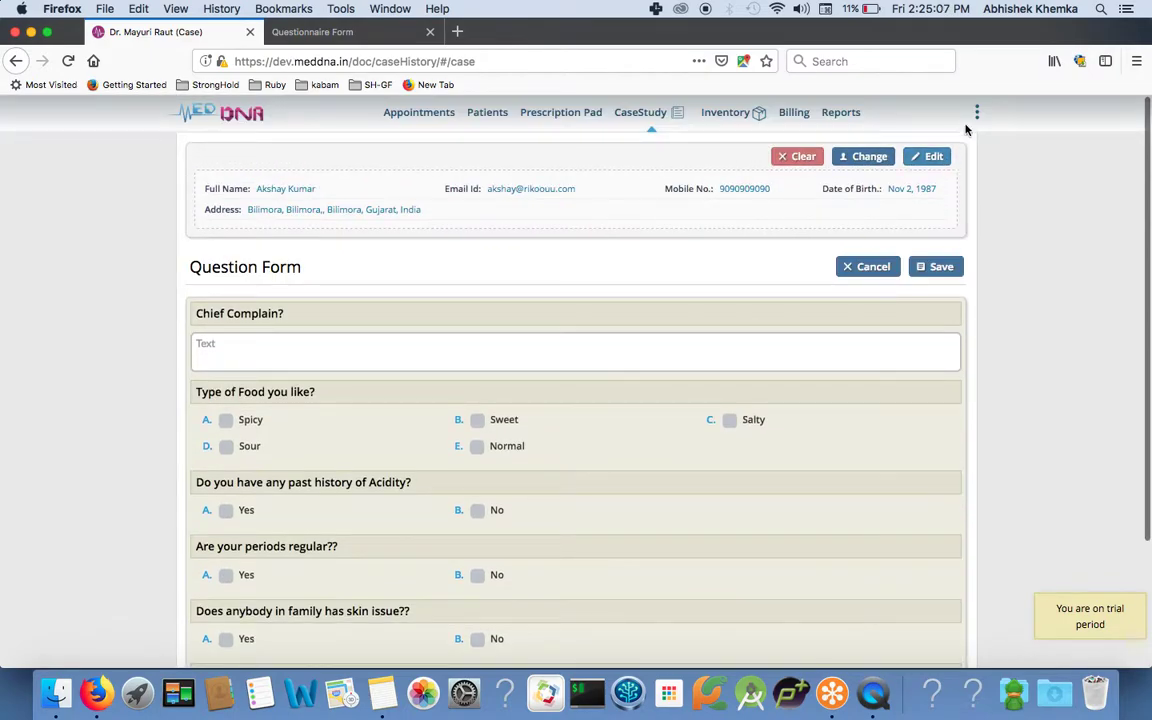
{"action": "scroll", "coordinate": [728, 300], "scroll_direction": "down", "scroll_amount": 3}
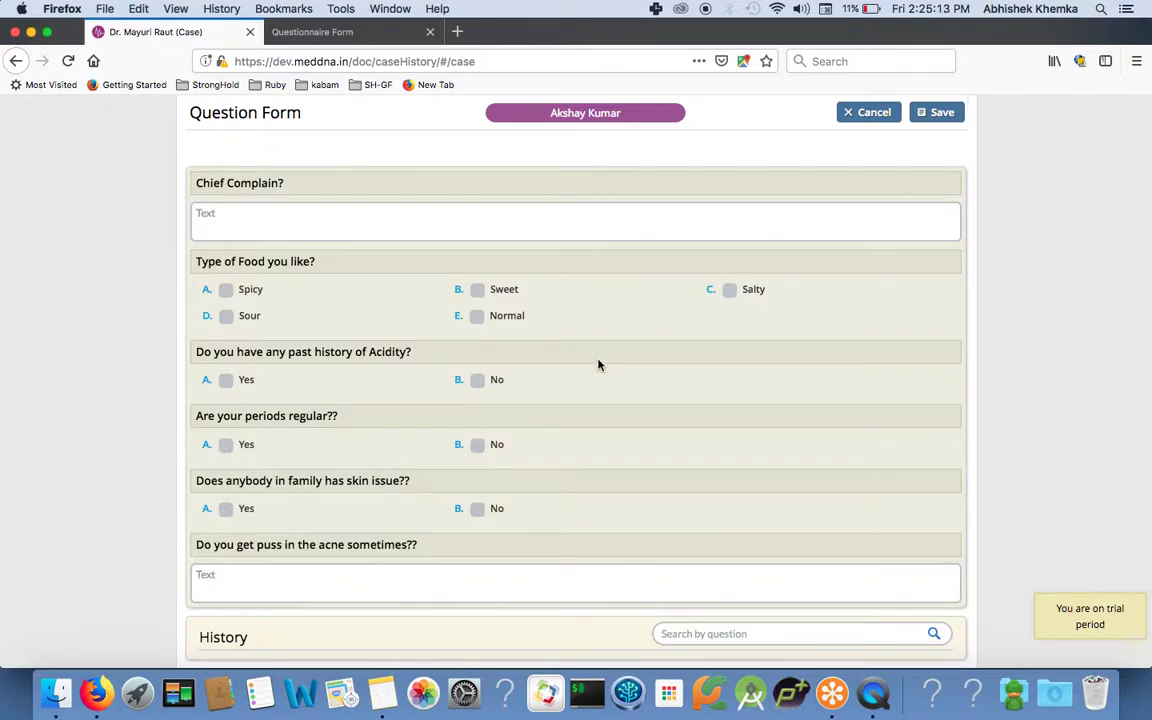
{"action": "scroll", "coordinate": [460, 440], "scroll_direction": "down", "scroll_amount": 1}
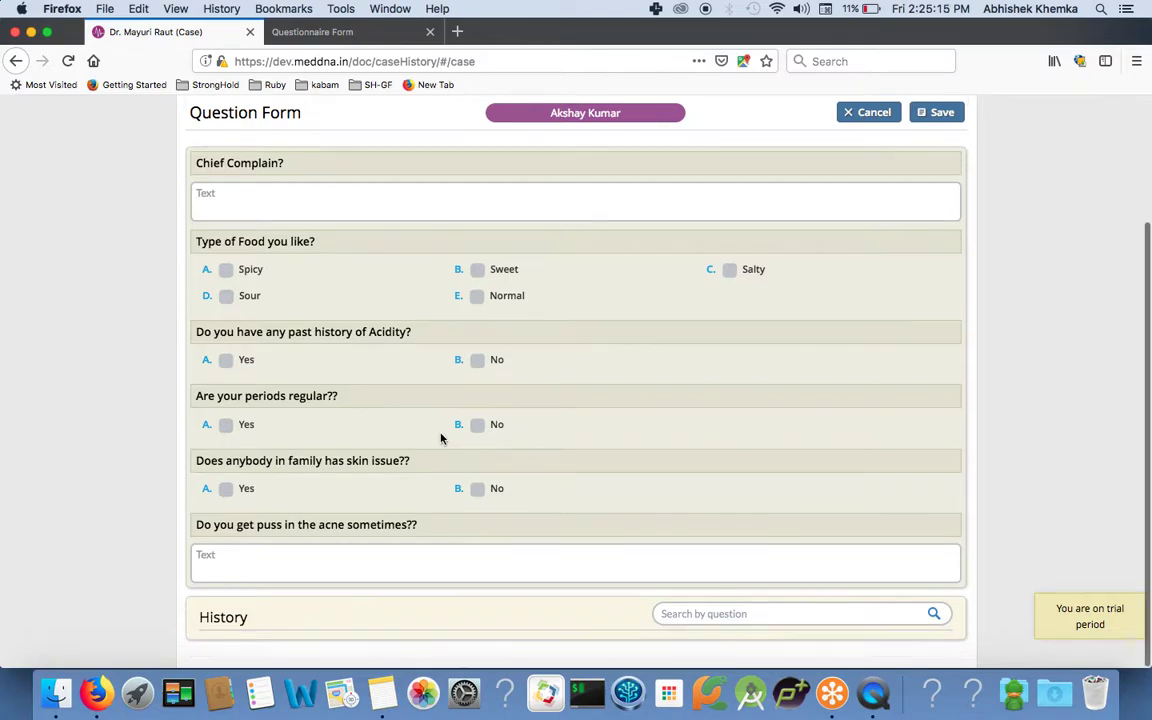
{"action": "scroll", "coordinate": [556, 563], "scroll_direction": "up", "scroll_amount": 3}
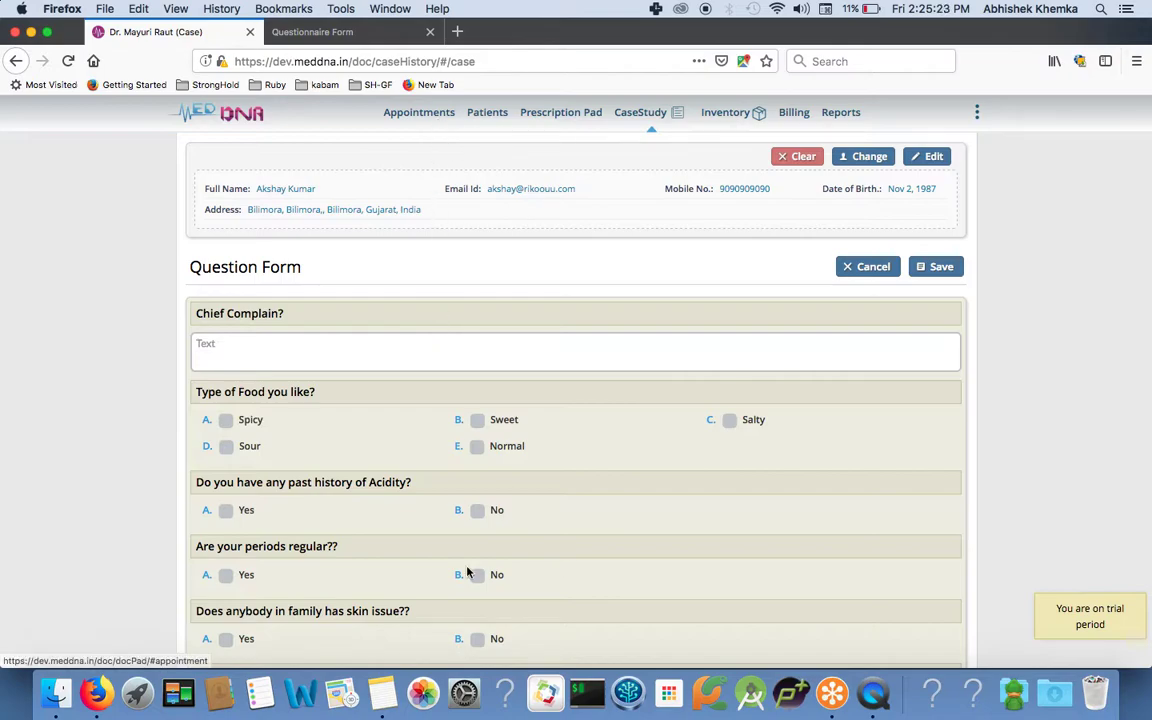
Go to Appointments, then open and close the New Appointment form without booking.
{"action": "left_click", "coordinate": [414, 112]}
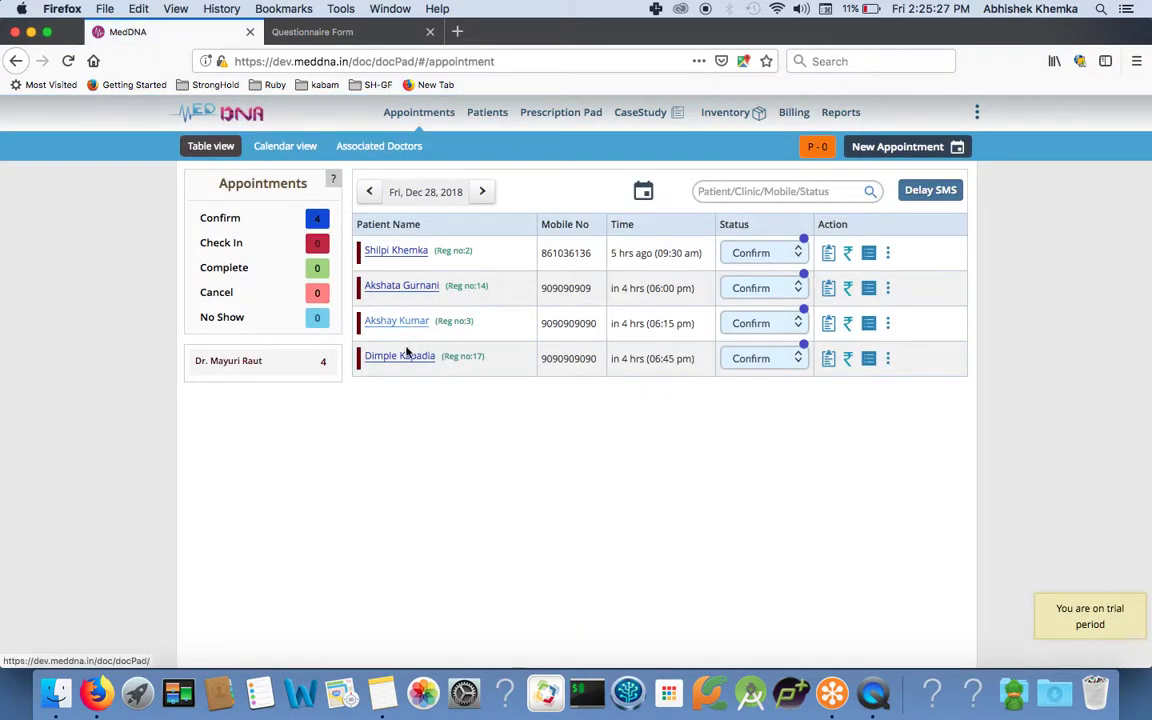
{"action": "left_click", "coordinate": [900, 147]}
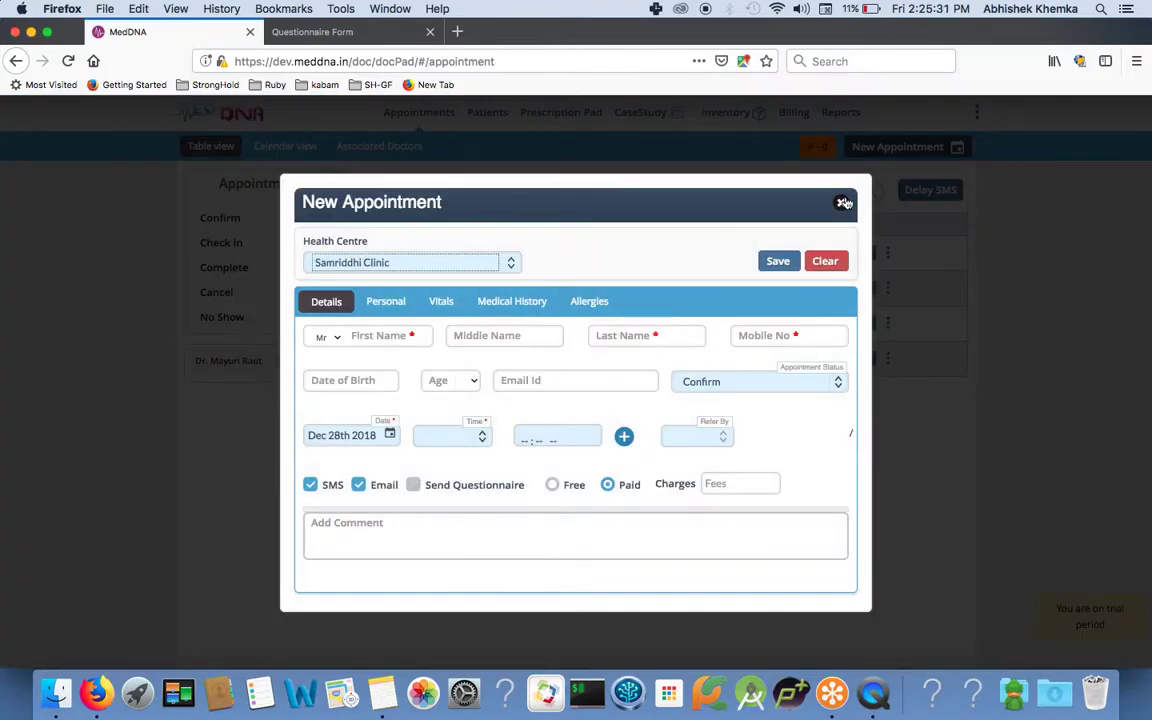
{"action": "left_click", "coordinate": [843, 203]}
Return to the patient's case study to review the form, then go to Billing.
{"action": "left_click", "coordinate": [643, 116]}
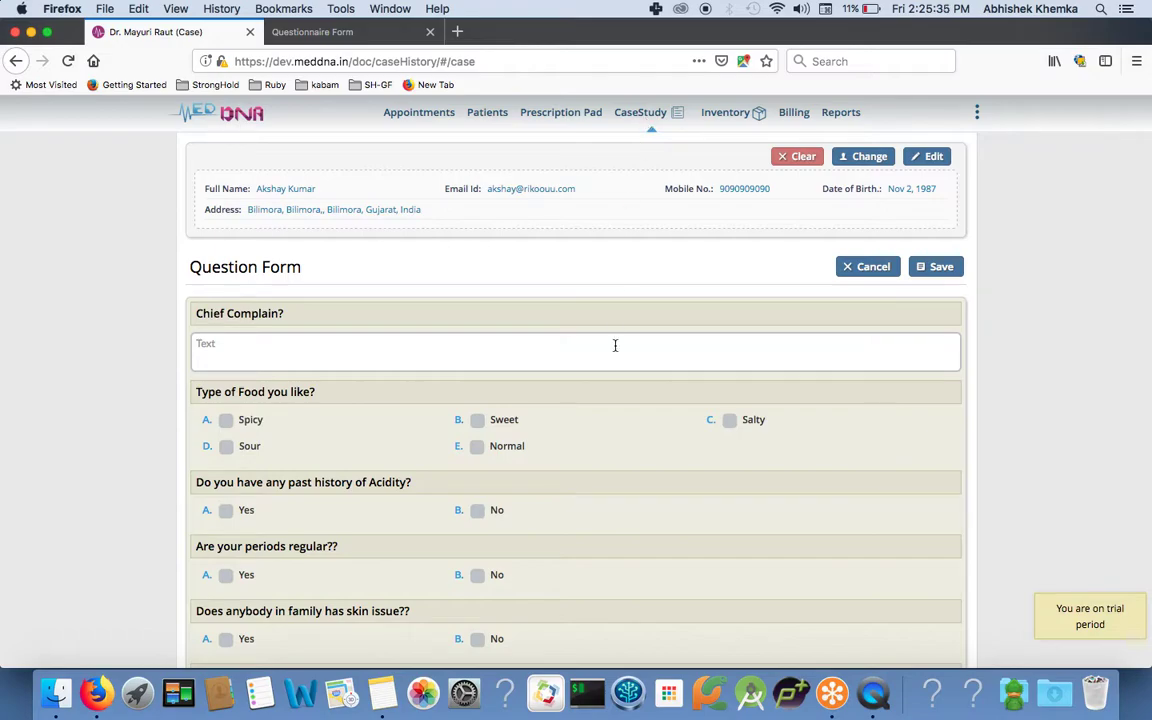
{"action": "scroll", "coordinate": [615, 347], "scroll_direction": "down", "scroll_amount": 3}
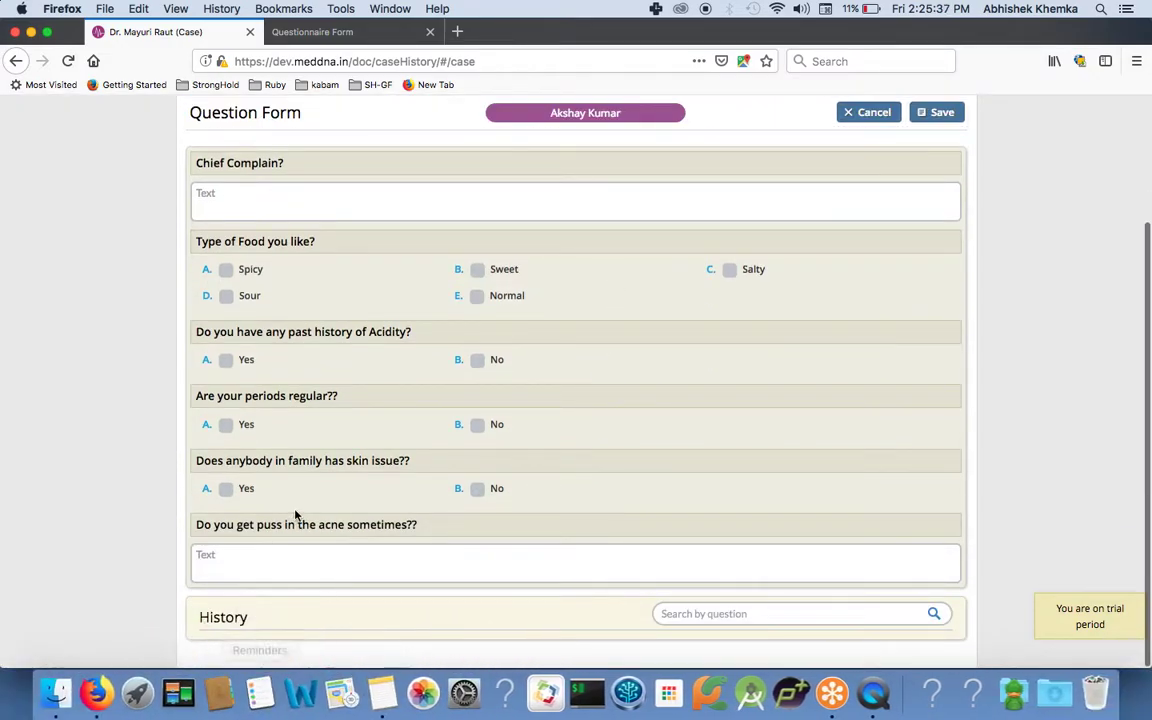
{"action": "scroll", "coordinate": [355, 425], "scroll_direction": "up", "scroll_amount": 3}
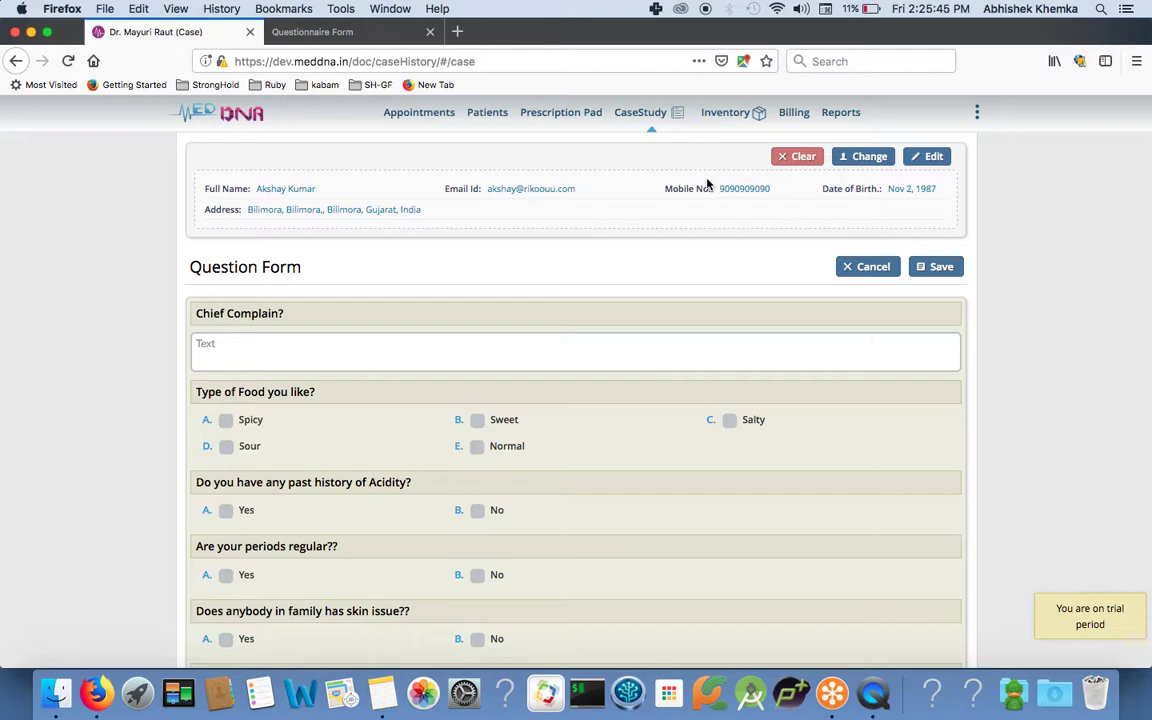
{"action": "left_click", "coordinate": [790, 114]}
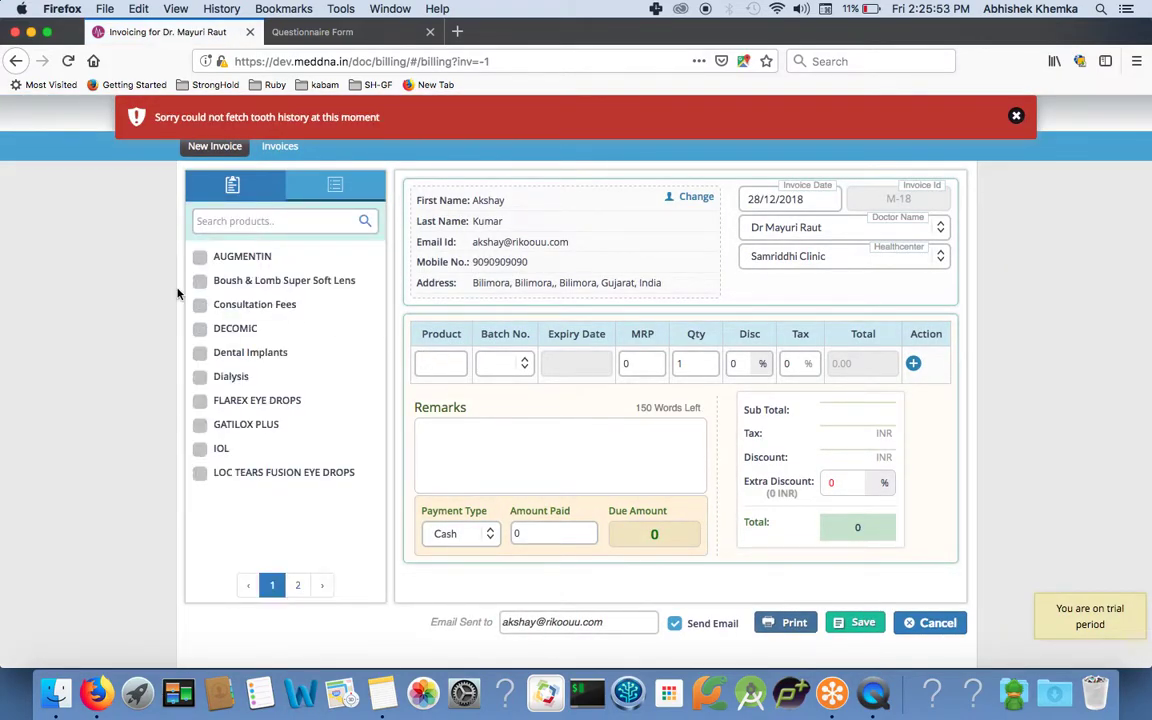
Try adding Consultation Fees as an invoice product and dismiss the quantity-not-available warning.
{"action": "left_click", "coordinate": [428, 363]}
{"action": "type", "text": "con"}
{"action": "left_click", "coordinate": [440, 398]}
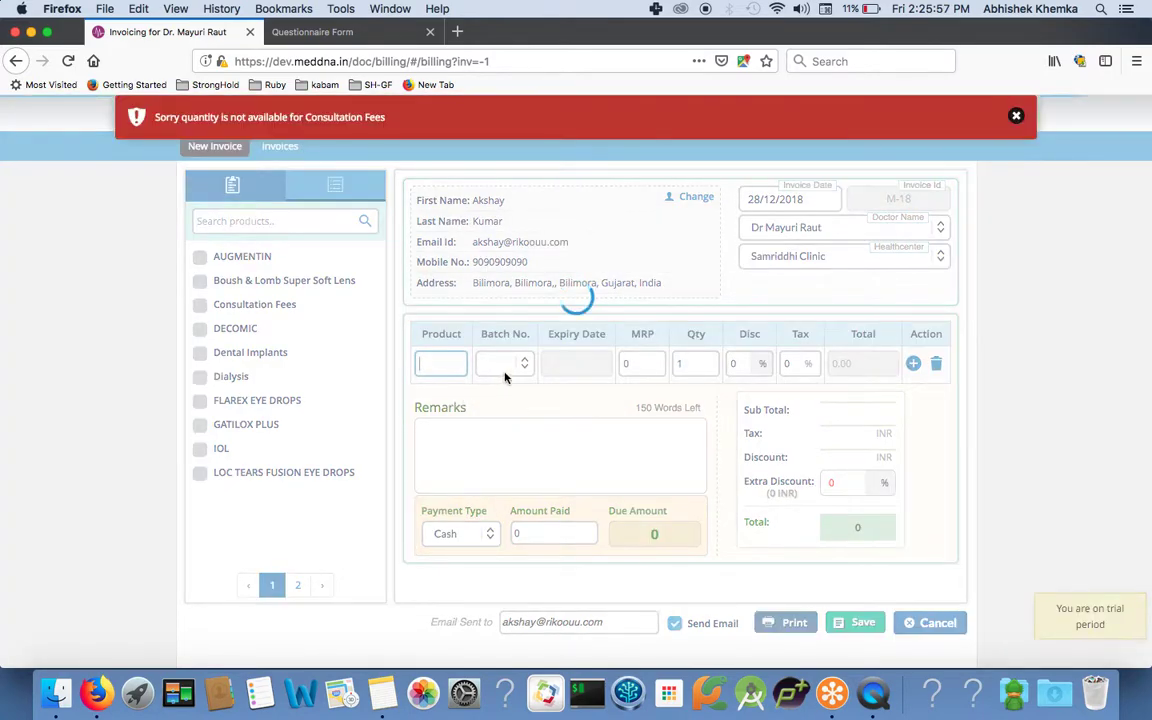
{"action": "left_click", "coordinate": [508, 368]}
{"action": "left_click", "coordinate": [424, 363]}
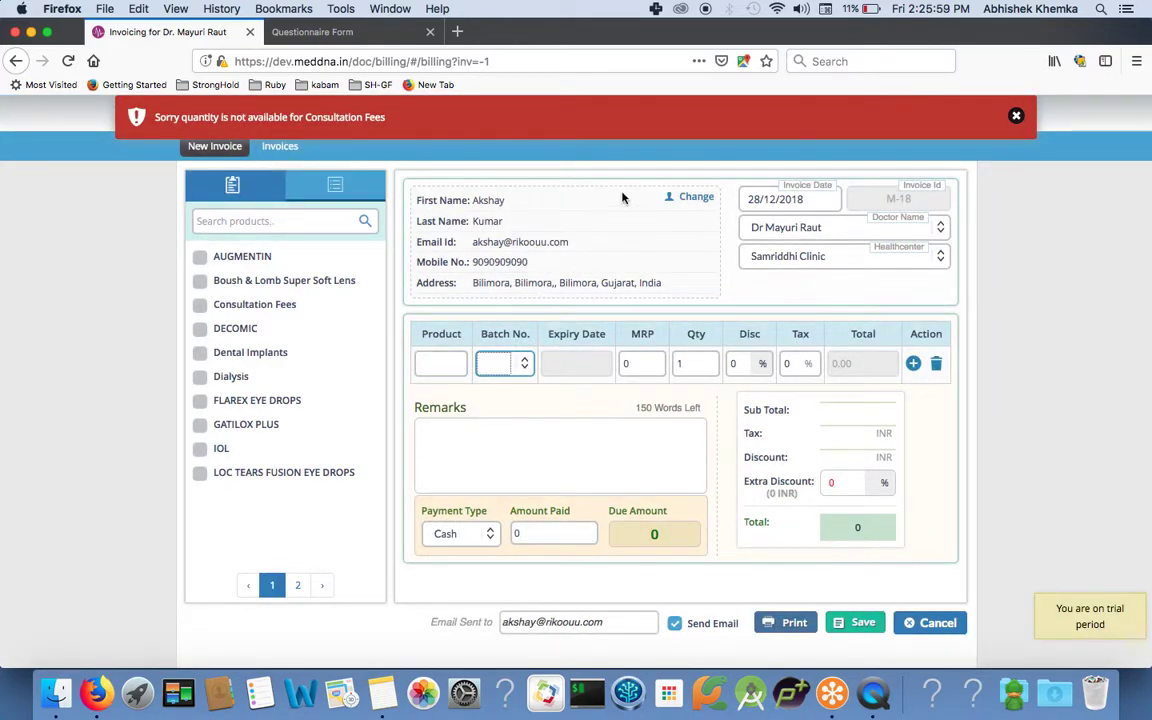
{"action": "left_click", "coordinate": [1016, 118]}
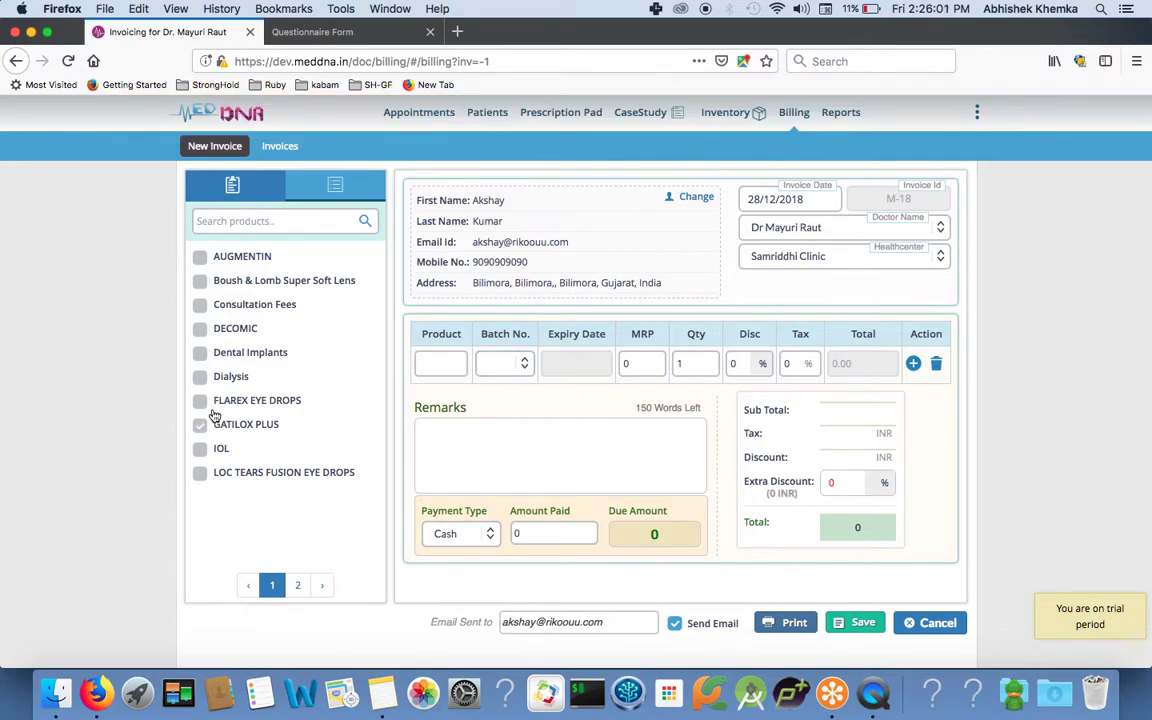
Add DECOMIC batch 12345 with quantity 1 and IOL, then preview the invoice for printing.
{"action": "left_click", "coordinate": [200, 329]}
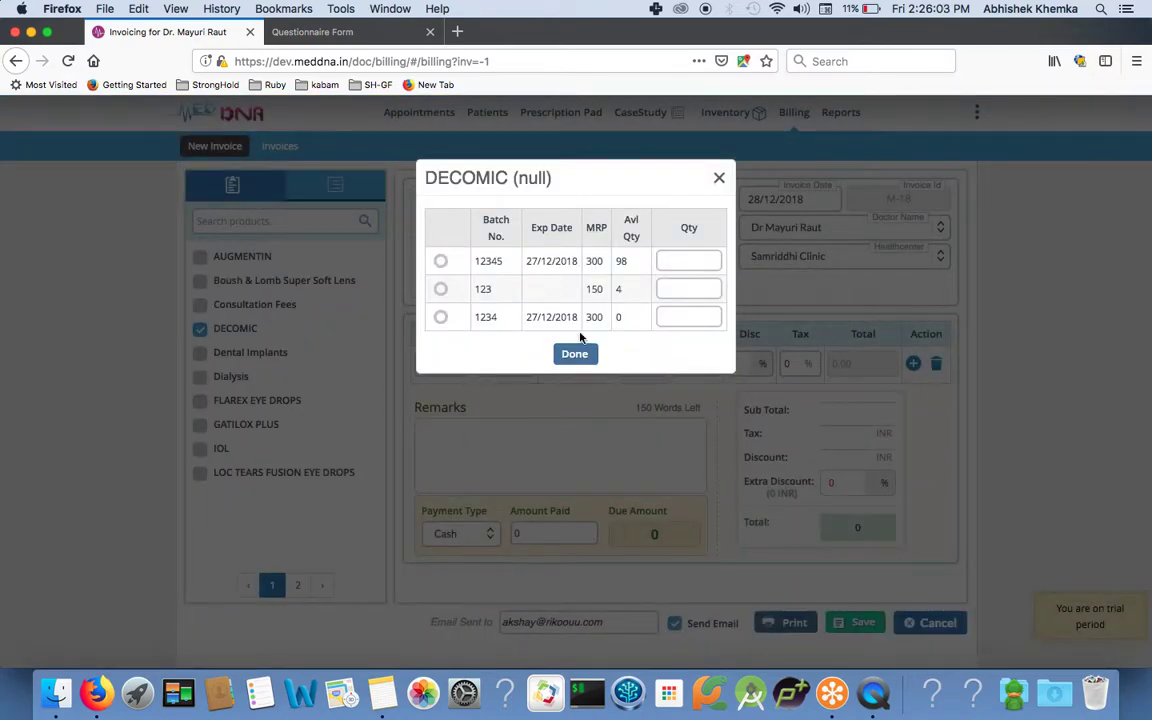
{"action": "left_click", "coordinate": [440, 261]}
{"action": "left_click", "coordinate": [695, 259]}
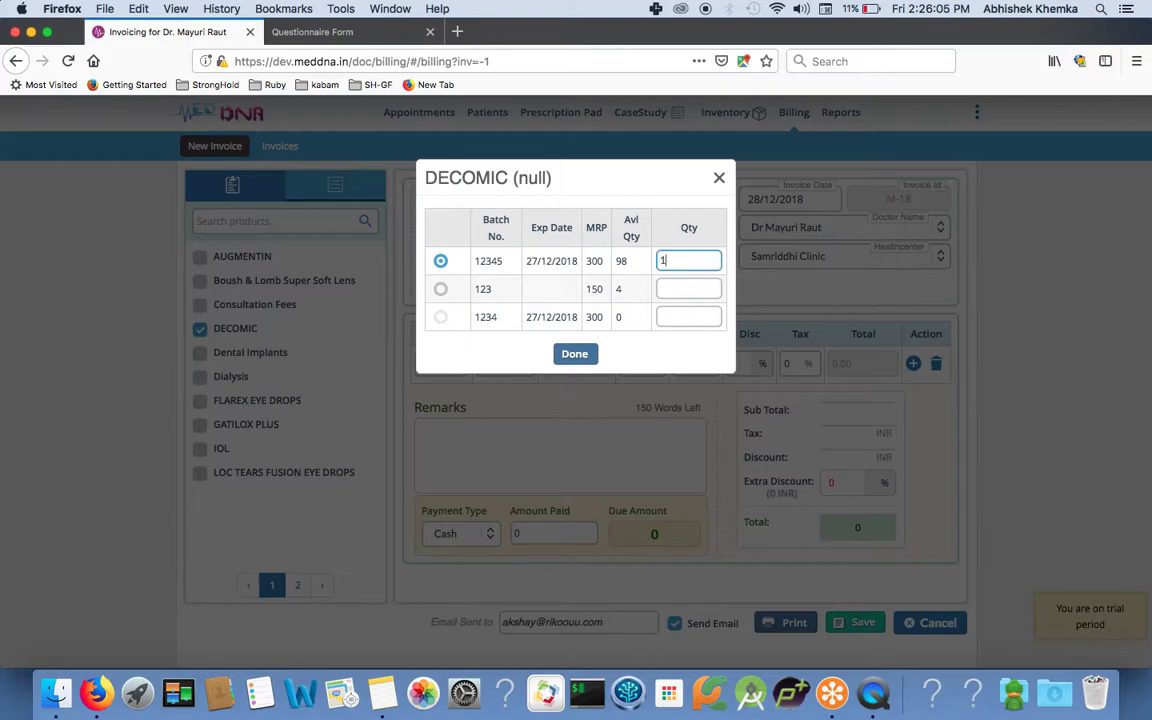
{"action": "left_click", "coordinate": [572, 354]}
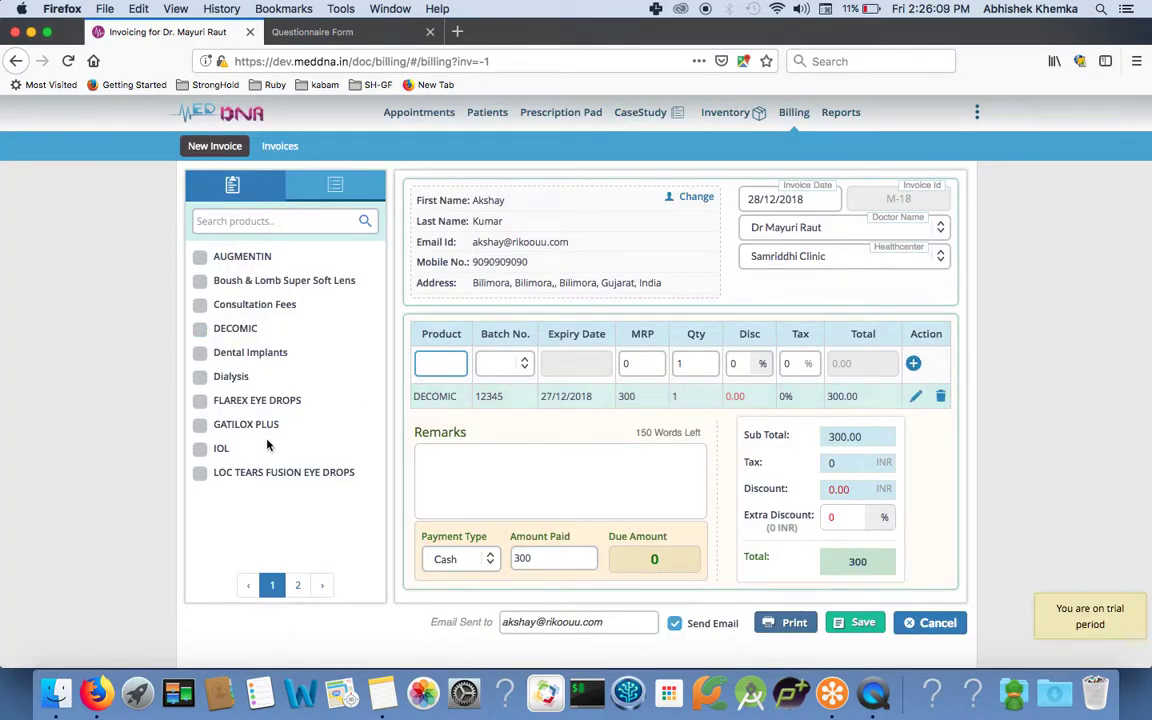
{"action": "left_click", "coordinate": [200, 448]}
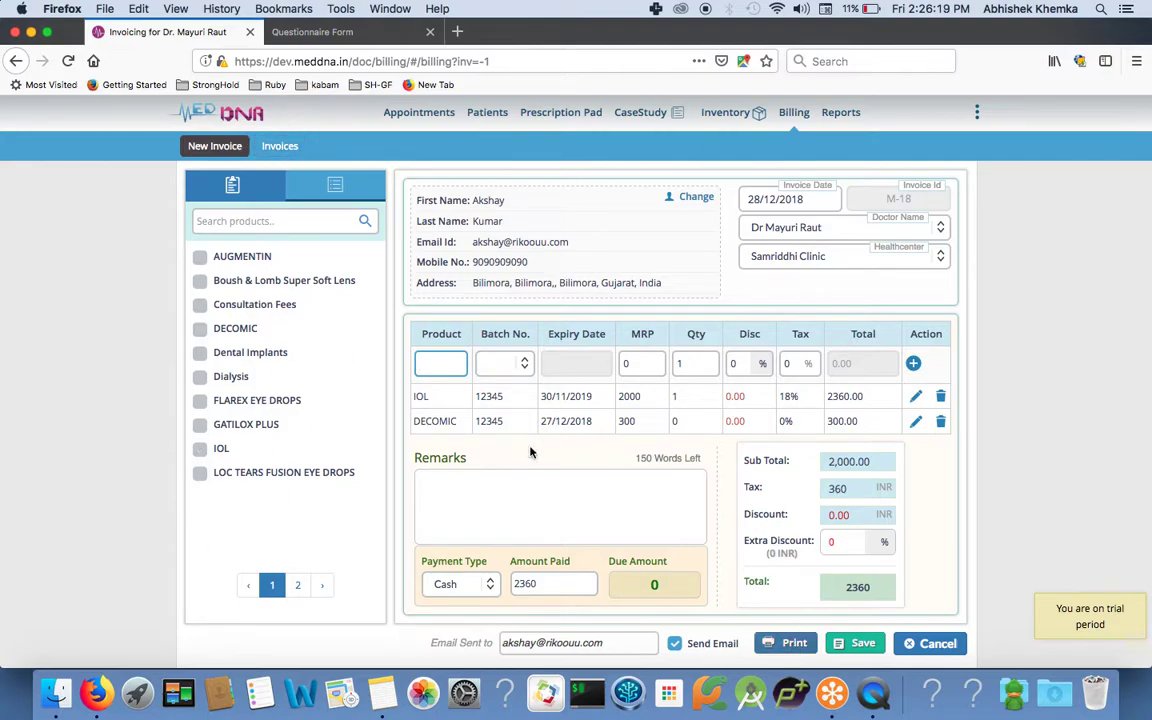
{"action": "left_click", "coordinate": [795, 645]}
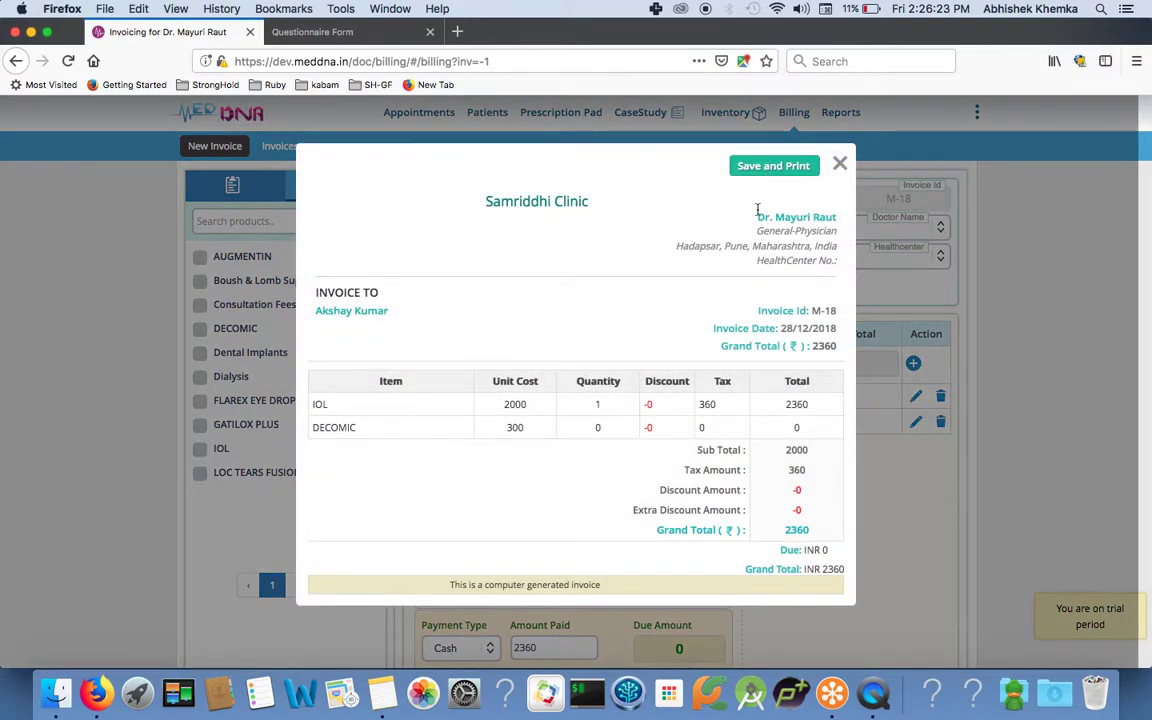
Save invoice M-18 and cancel the Print dialog.
{"action": "left_click", "coordinate": [749, 170]}
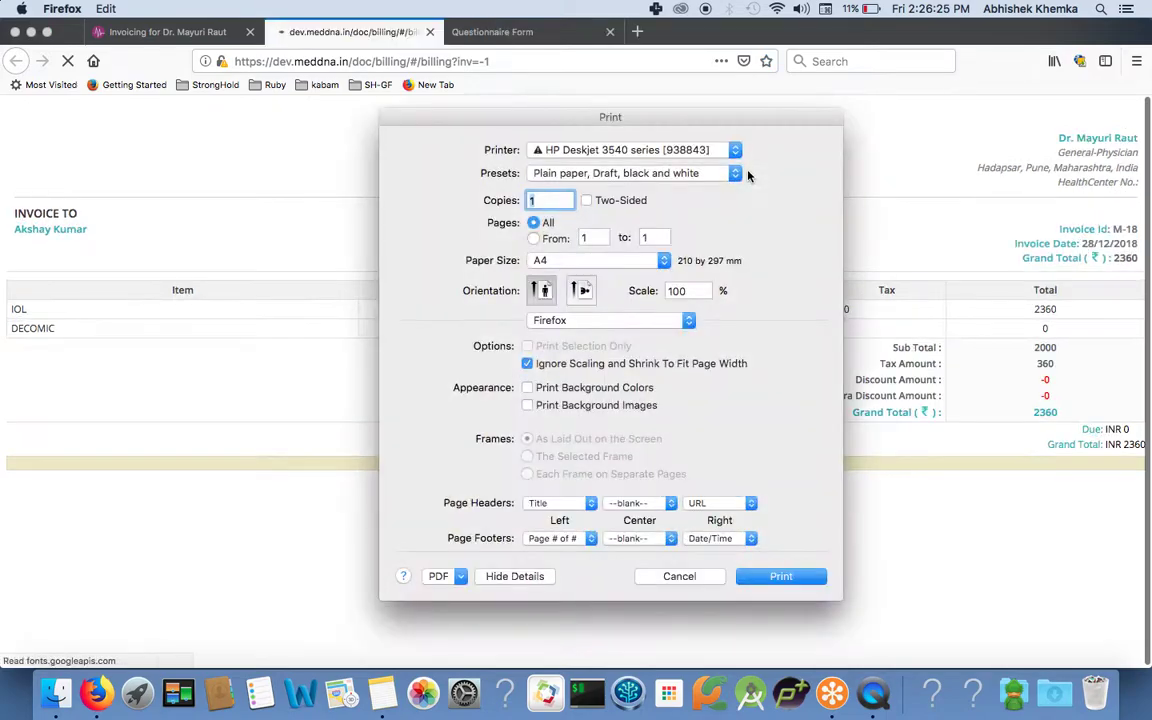
{"action": "left_click", "coordinate": [663, 584]}
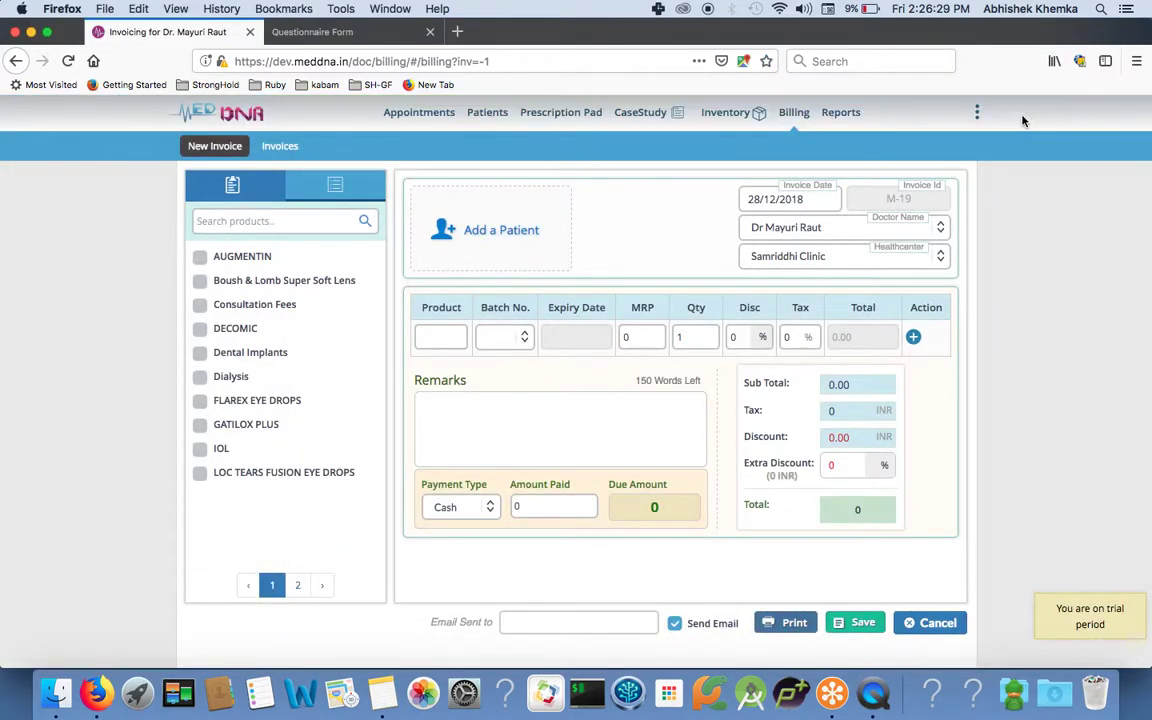
Open the Inventory page to view Samriddhi Clinic's product stock levels.
{"action": "left_click", "coordinate": [735, 115]}
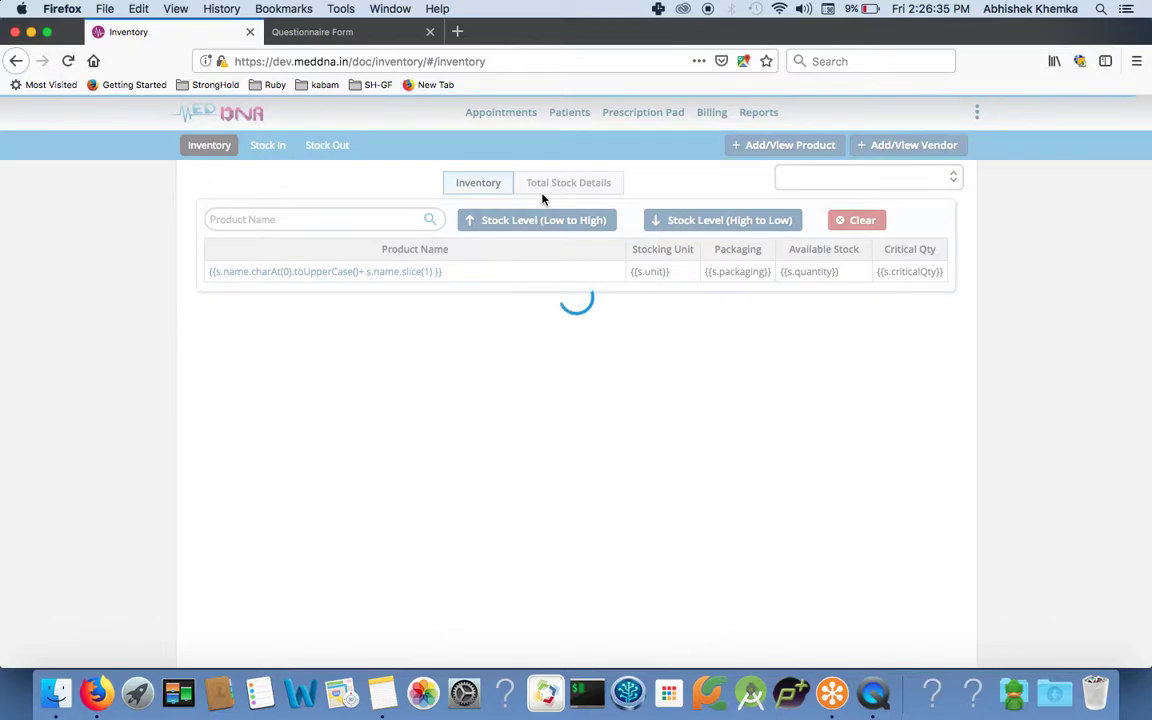